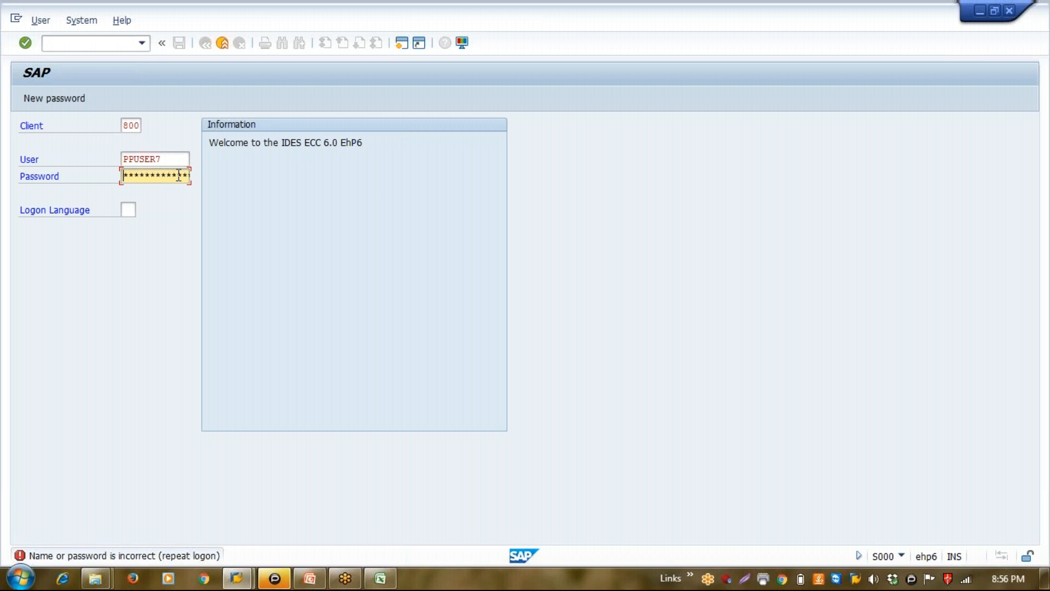
{"action": "left_click_drag", "start_coordinate": [171, 159], "coordinate": [92, 165]}
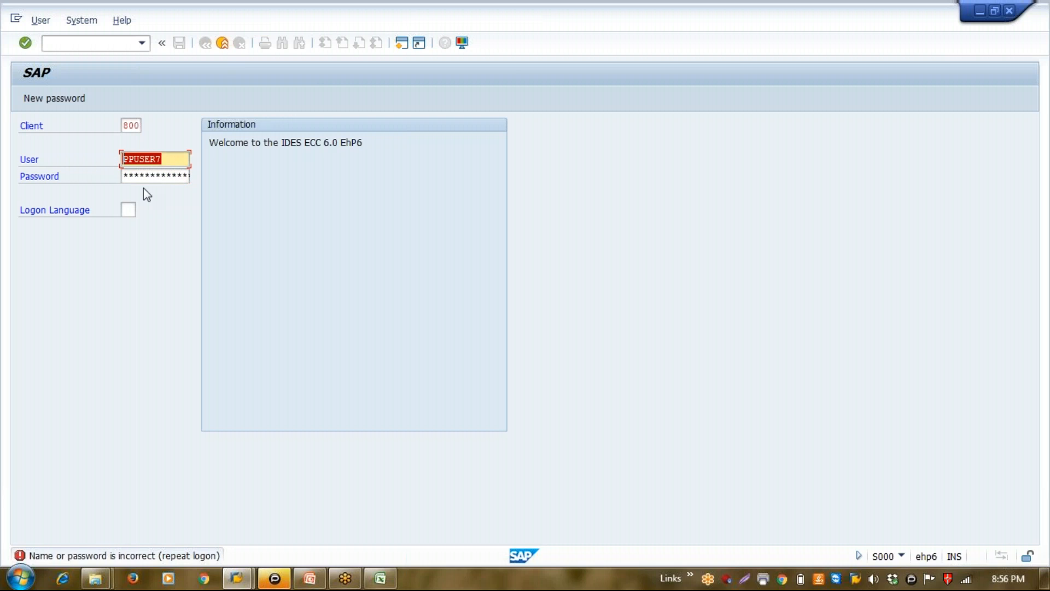
{"action": "left_click", "coordinate": [144, 188]}
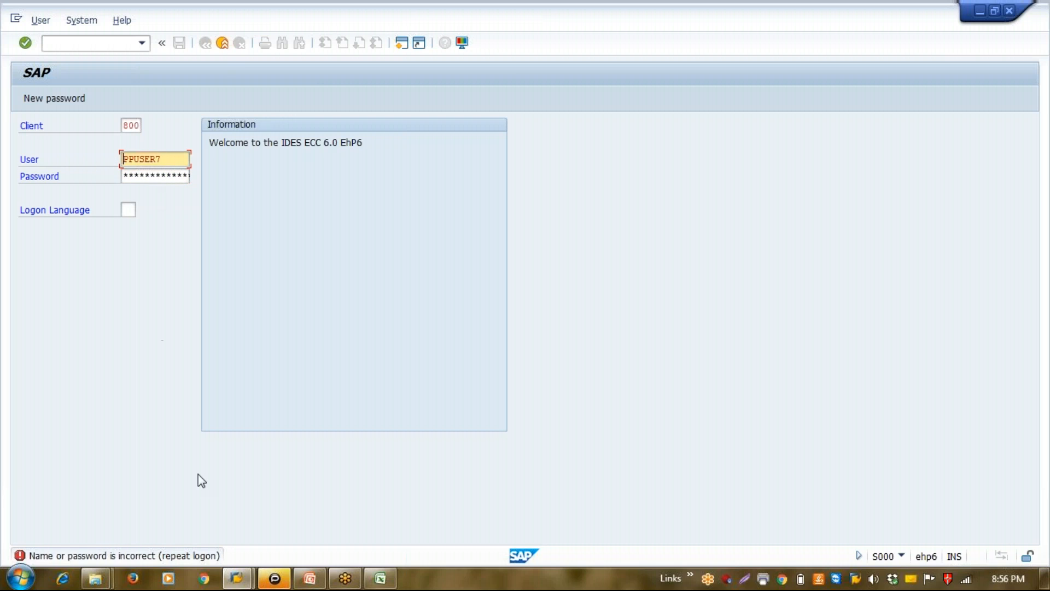
{"action": "left_click", "coordinate": [203, 578]}
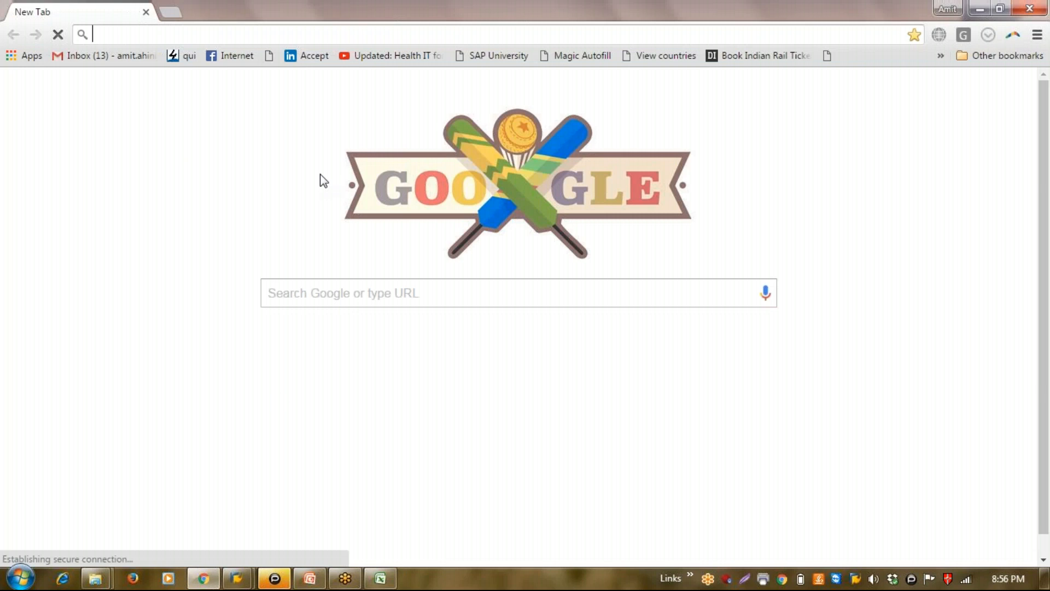
{"action": "type", "text": "g"}
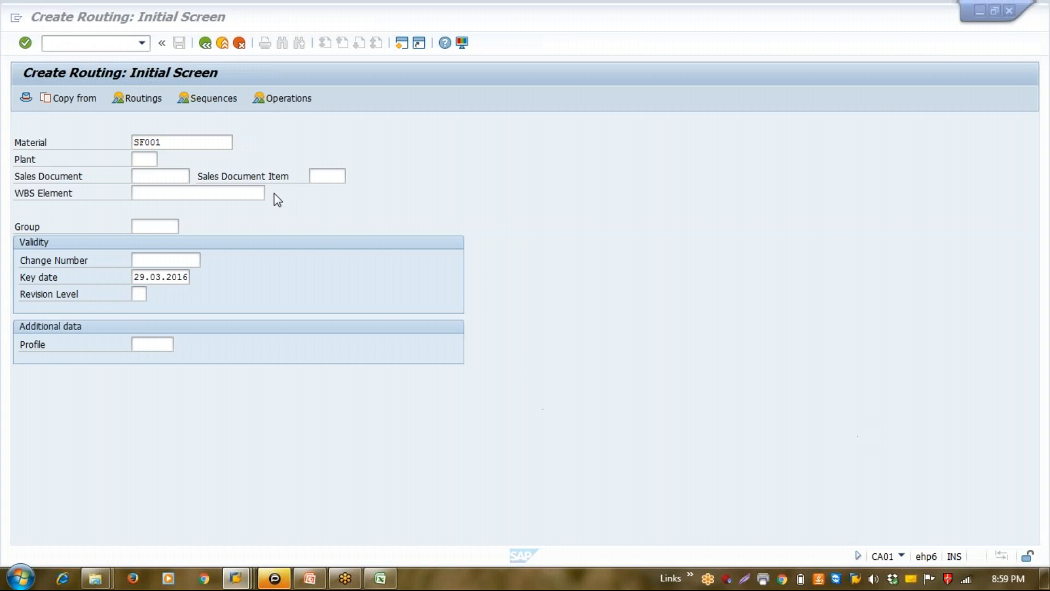
Enter plant 1110 for the new routing of material SF001
{"action": "left_click", "coordinate": [144, 159]}
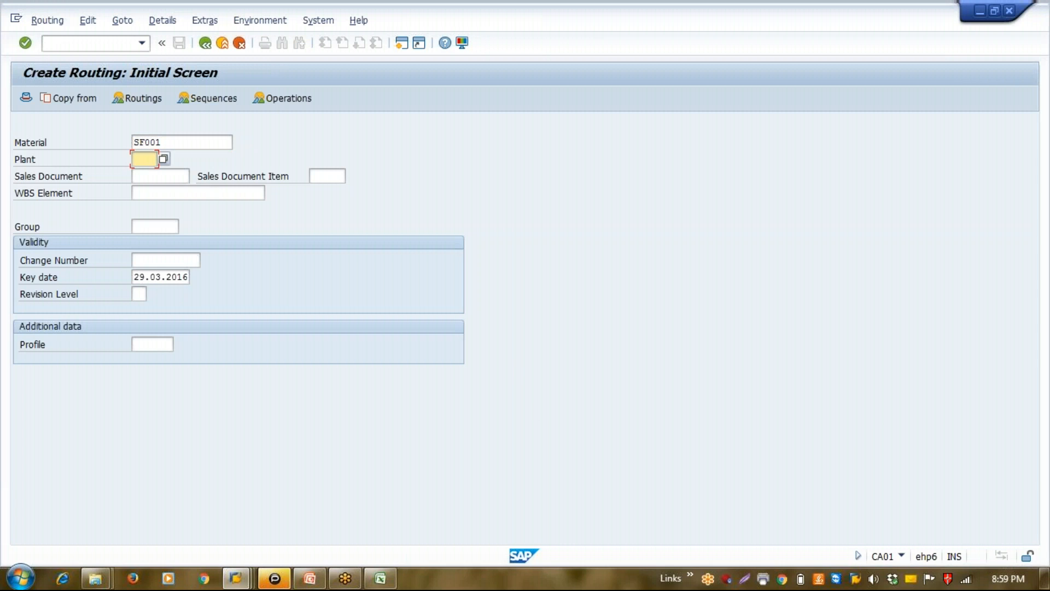
{"action": "type", "text": "1110"}
{"action": "key", "text": "Tab"}
{"action": "key", "text": "Tab"}
{"action": "key", "text": "Tab"}
{"action": "key", "text": "Tab"}
{"action": "key", "text": "Tab"}
{"action": "key", "text": "Tab"}
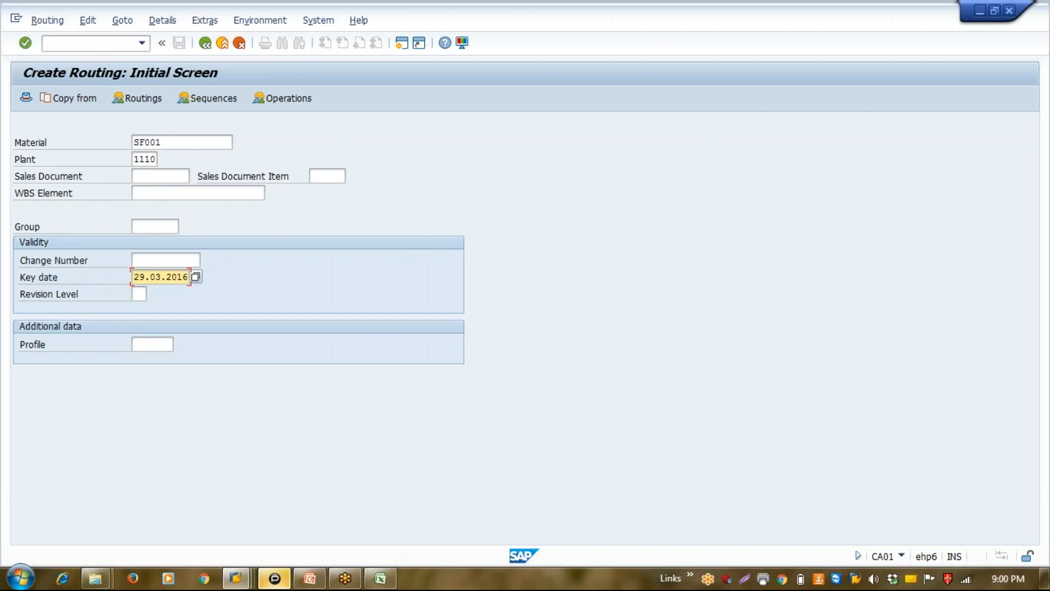
Set the routing's key date to 01.03.2016 and proceed to the header details
{"action": "key", "text": "Delete"}
{"action": "key", "text": "Delete"}
{"action": "type", "text": "01"}
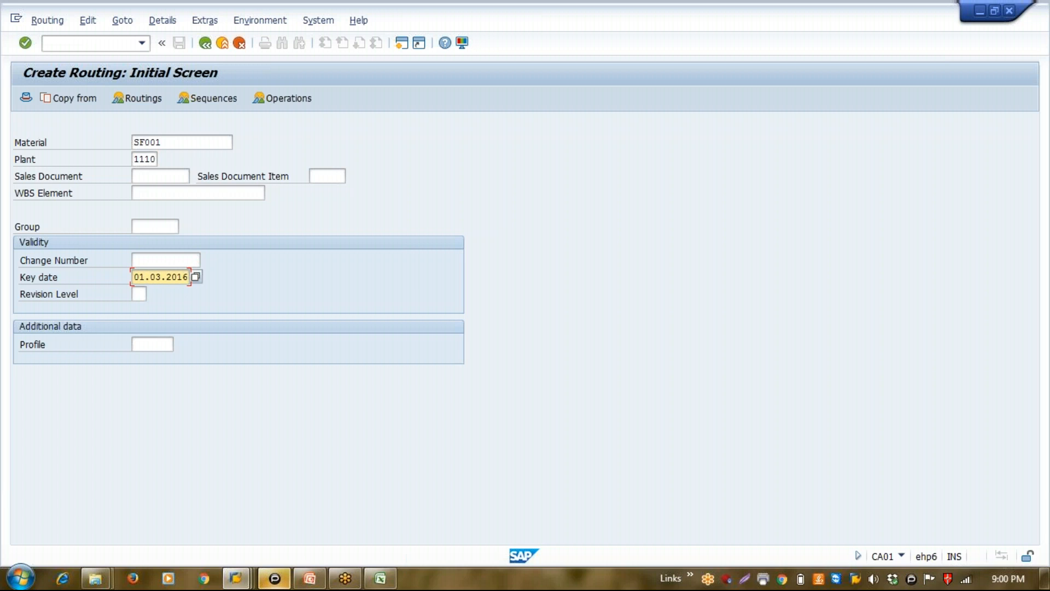
{"action": "key", "text": "Return"}
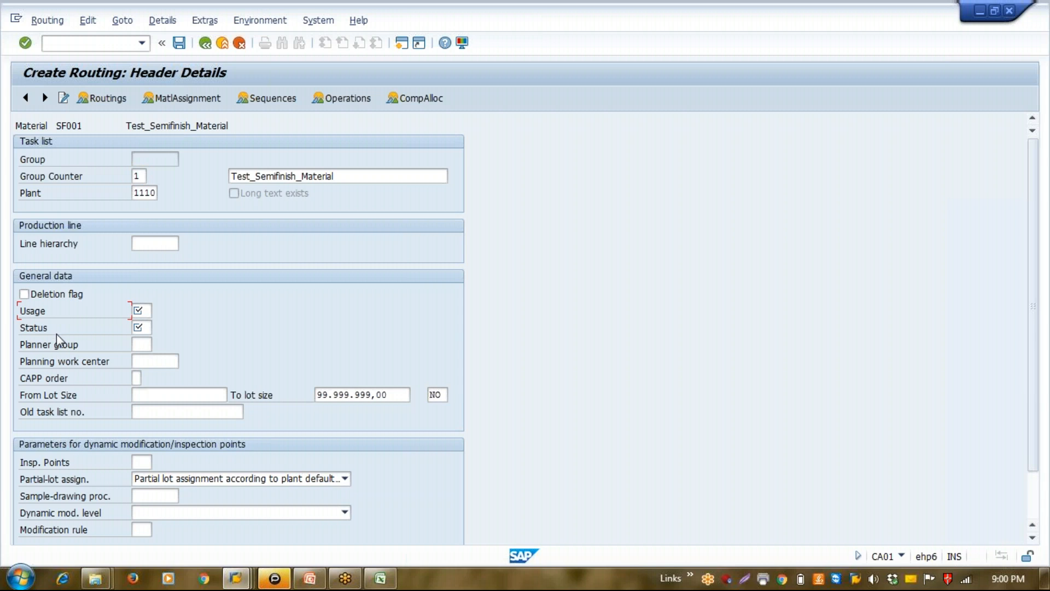
Set the routing header's usage to 1 (Production) from the list of task list usages
{"action": "left_click", "coordinate": [138, 312]}
{"action": "left_click", "coordinate": [142, 311]}
{"action": "left_click", "coordinate": [159, 311]}
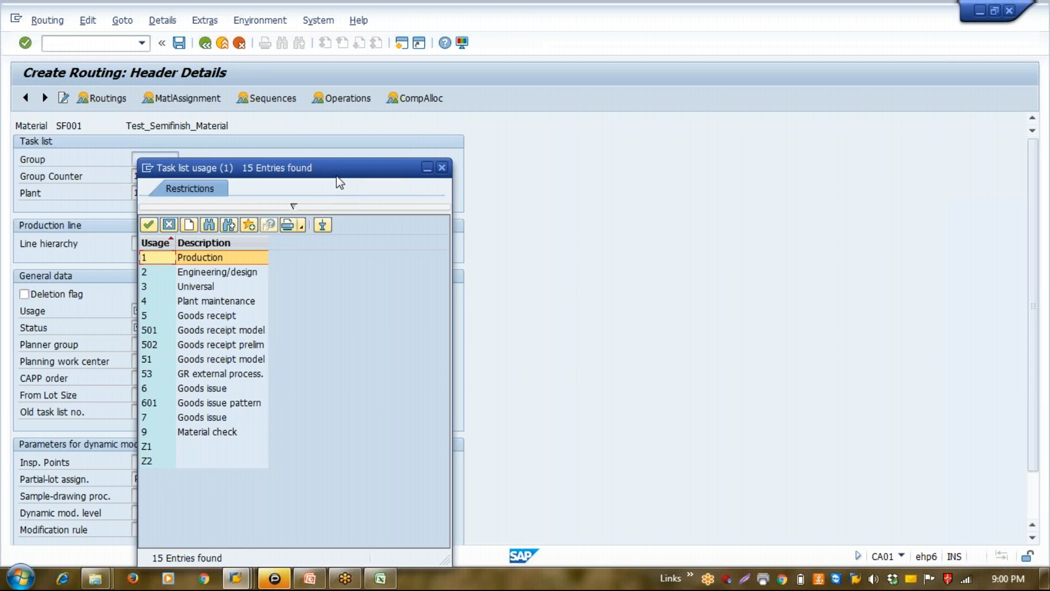
{"action": "left_click_drag", "start_coordinate": [358, 173], "coordinate": [555, 121]}
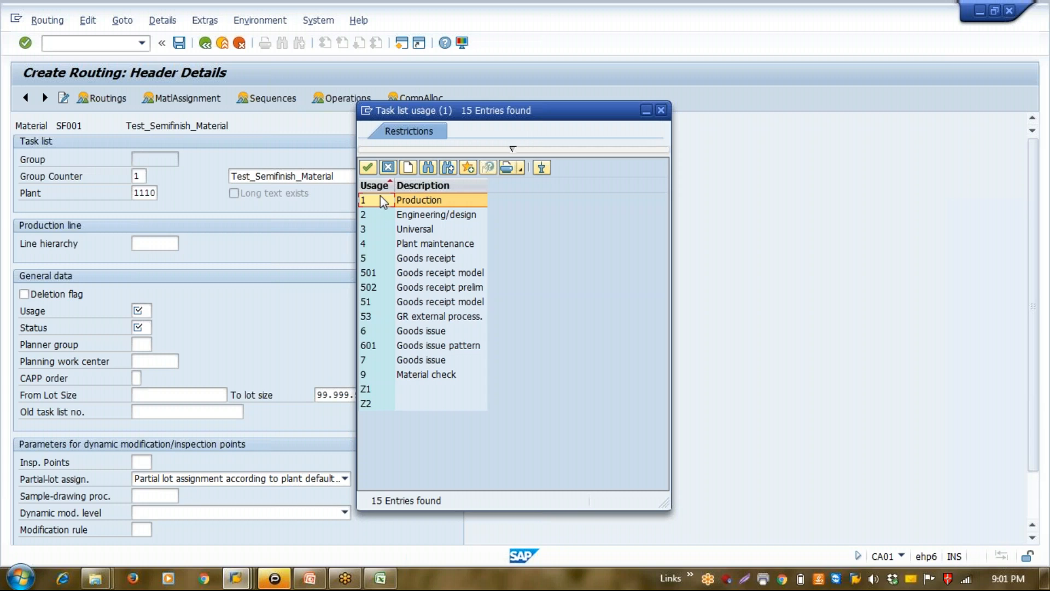
{"action": "left_click", "coordinate": [368, 167]}
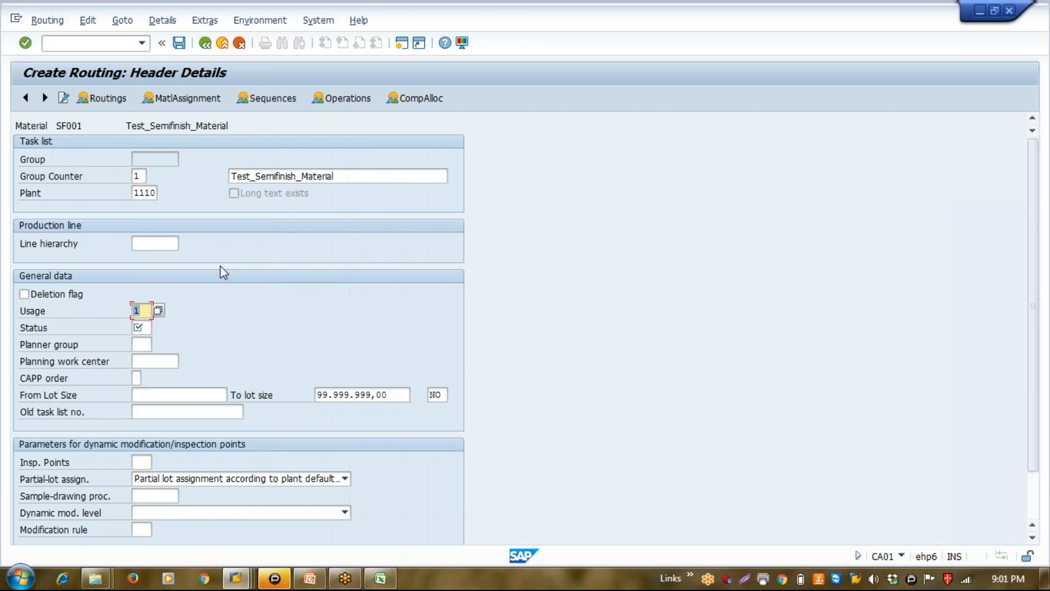
Set the routing header's status to 4, Released (general), from the list of possible statuses
{"action": "left_click", "coordinate": [141, 327]}
{"action": "left_click", "coordinate": [158, 328]}
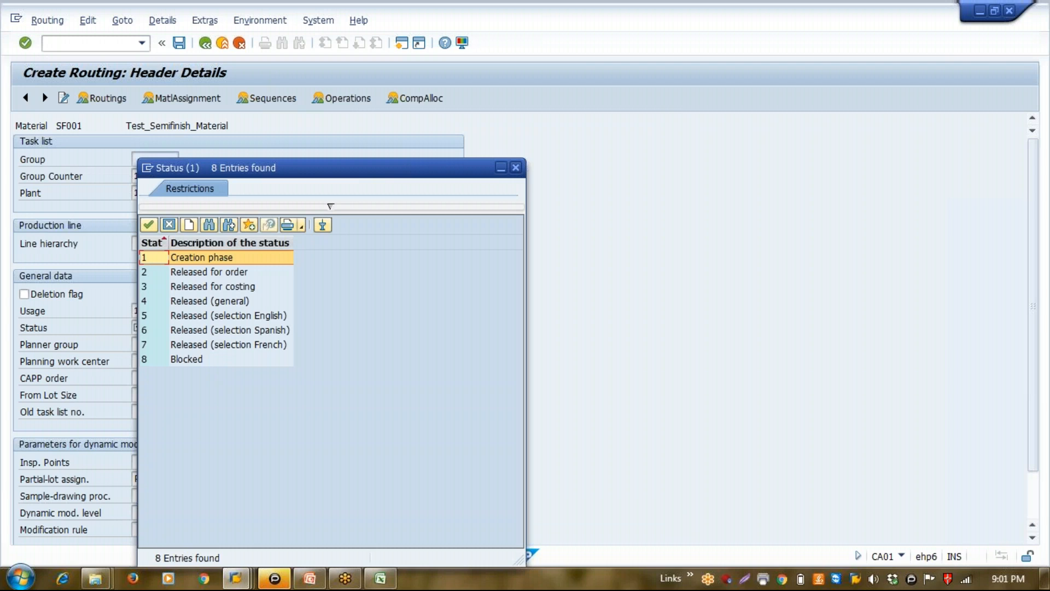
{"action": "key", "text": "Down"}
{"action": "key", "text": "Down"}
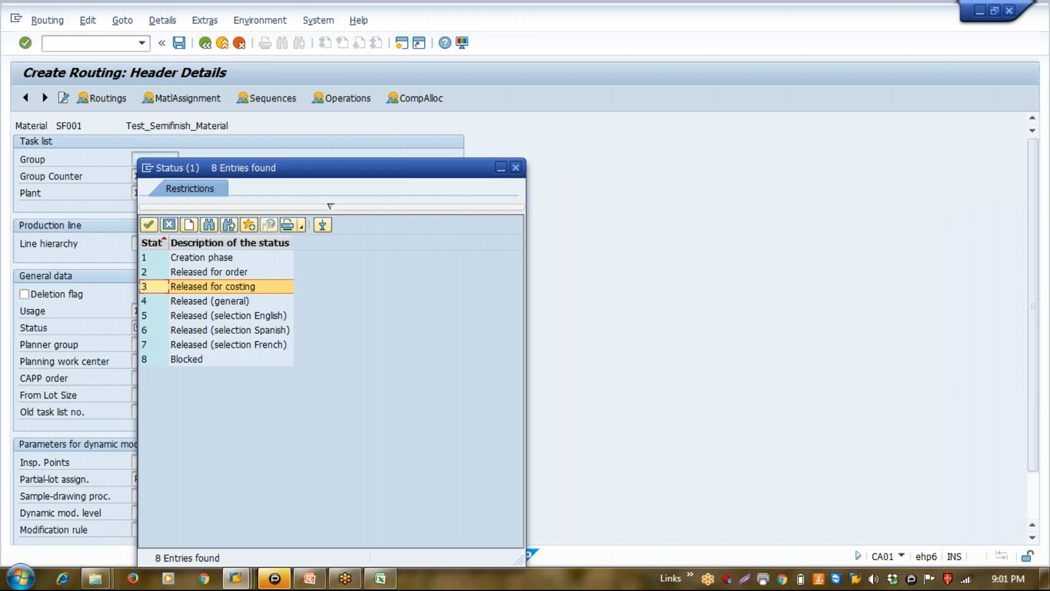
{"action": "key", "text": "Down"}
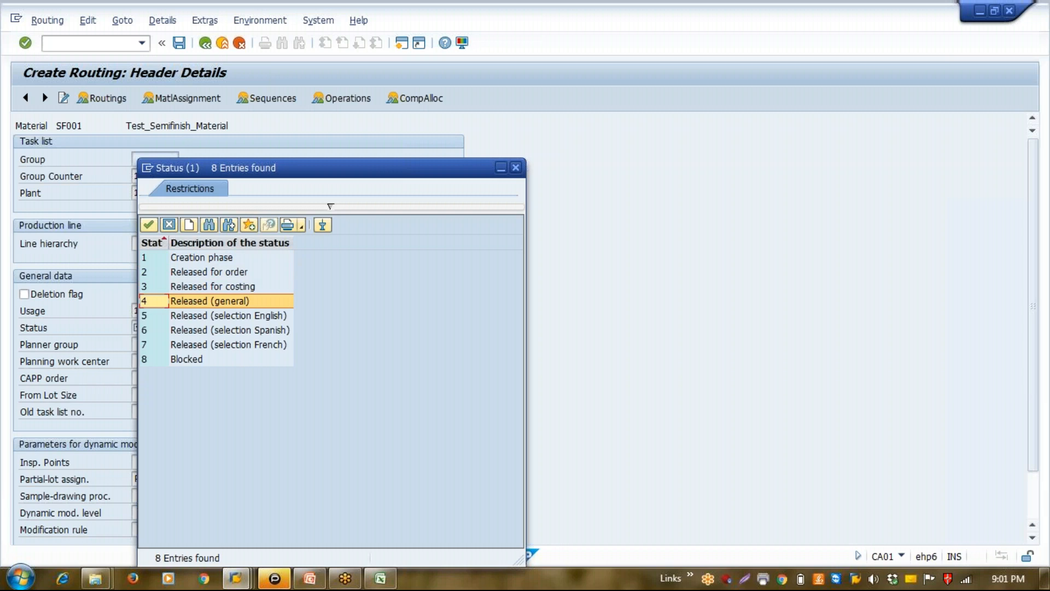
{"action": "key", "text": "Return"}
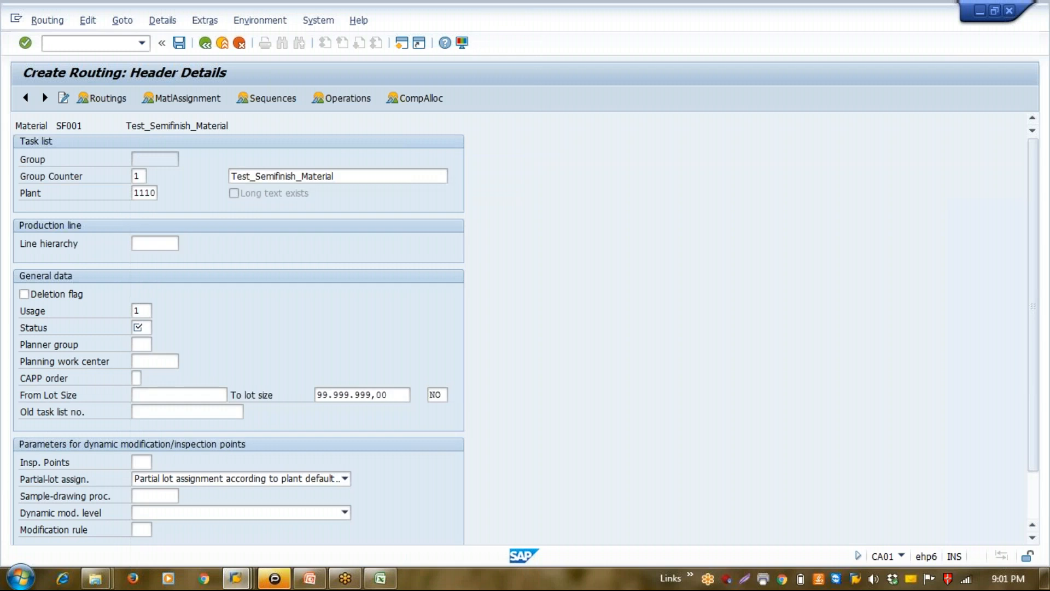
Try a From Lot Size of 0.01 in the routing header, followed by 0
{"action": "left_click", "coordinate": [171, 395]}
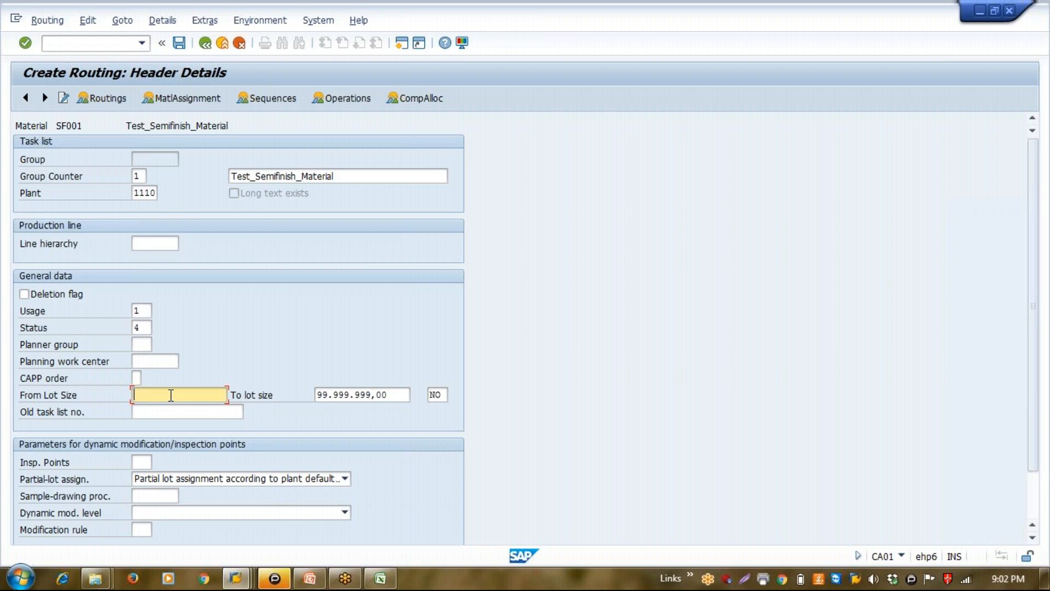
{"action": "type", "text": "0.01"}
{"action": "key", "text": "Return"}
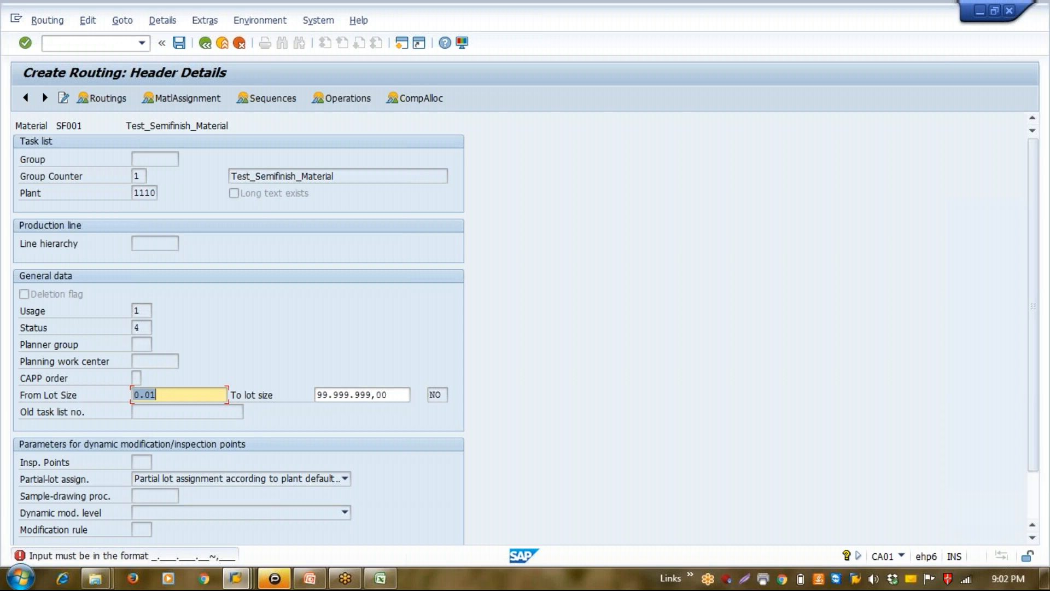
{"action": "type", "text": "0"}
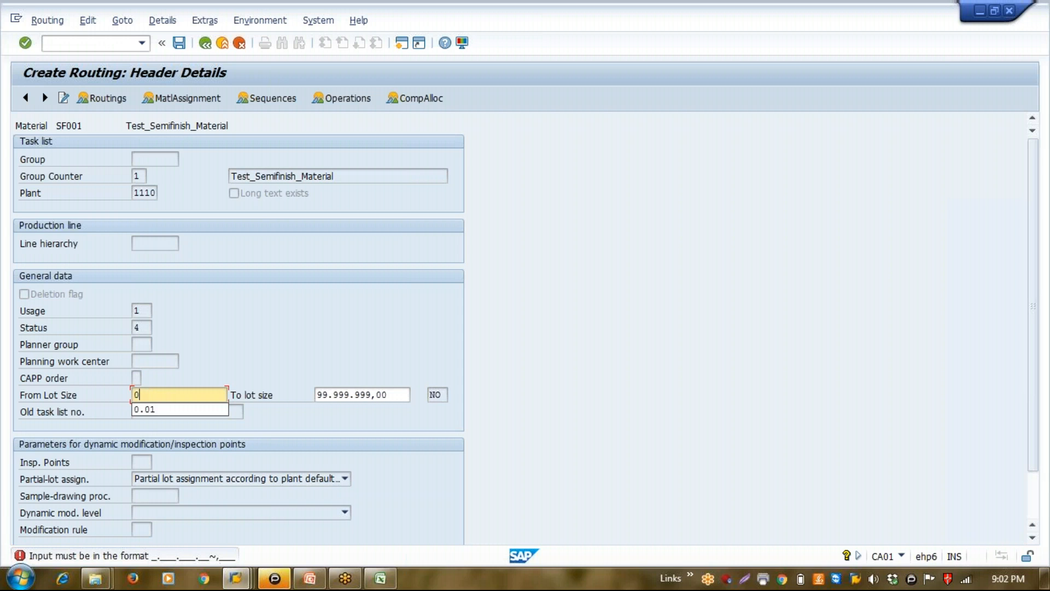
{"action": "key", "text": "Return"}
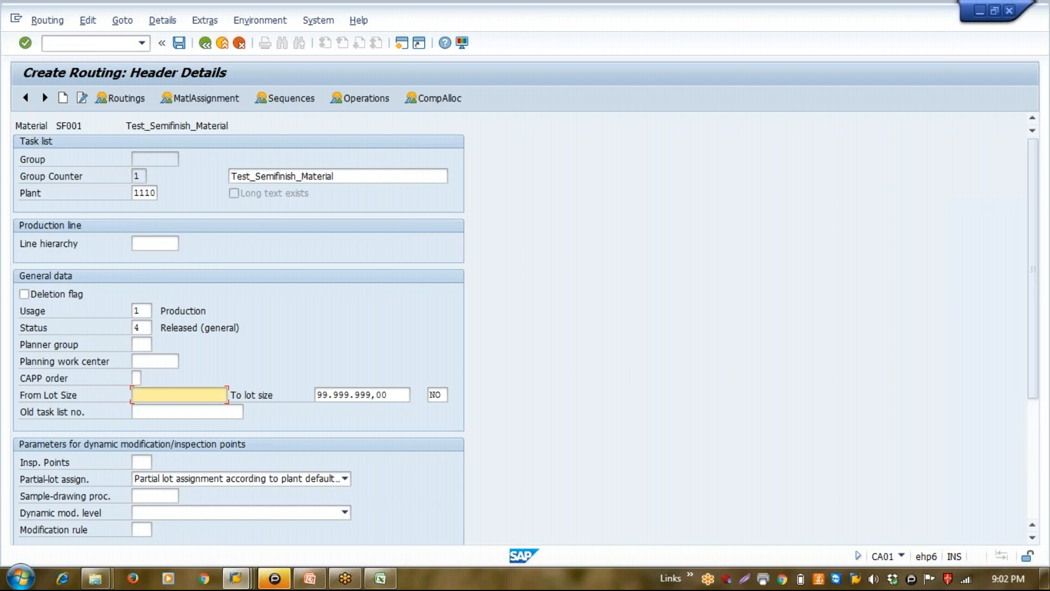
Set the From Lot Size to 1 and open the routing's operation overview
{"action": "type", "text": "1"}
{"action": "key", "text": "Return"}
{"action": "left_click", "coordinate": [368, 99]}
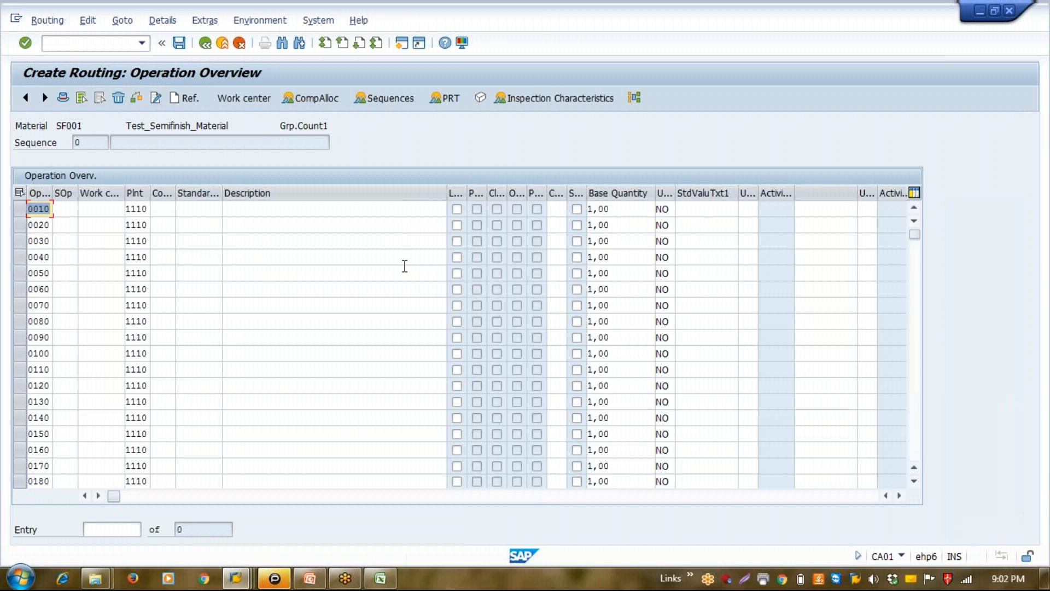
Look through the logistics work centers by organization for operation 0010 and close the list without choosing one
{"action": "left_click", "coordinate": [105, 210]}
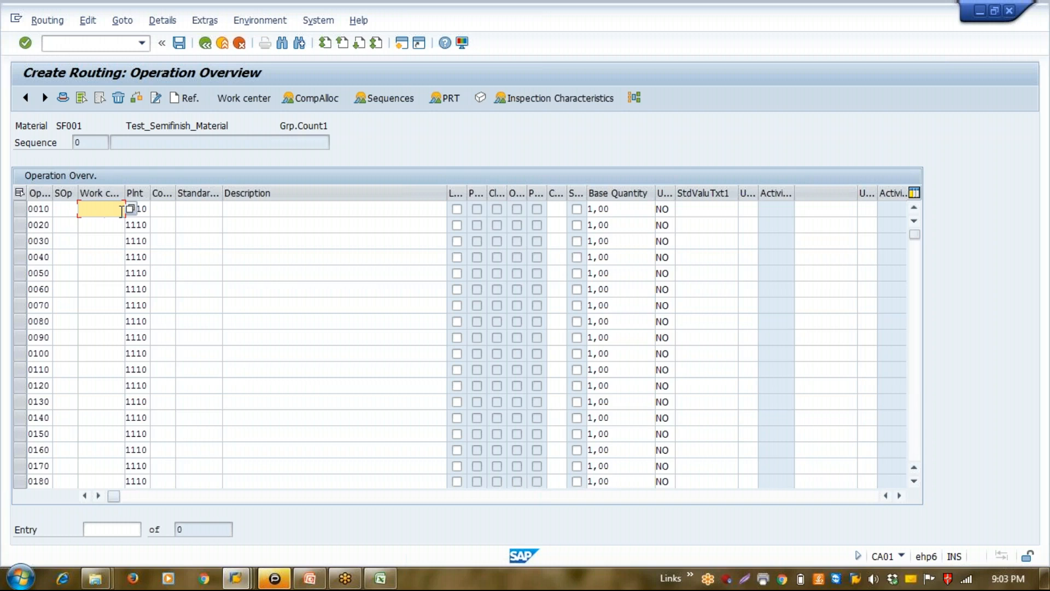
{"action": "key", "text": "Return"}
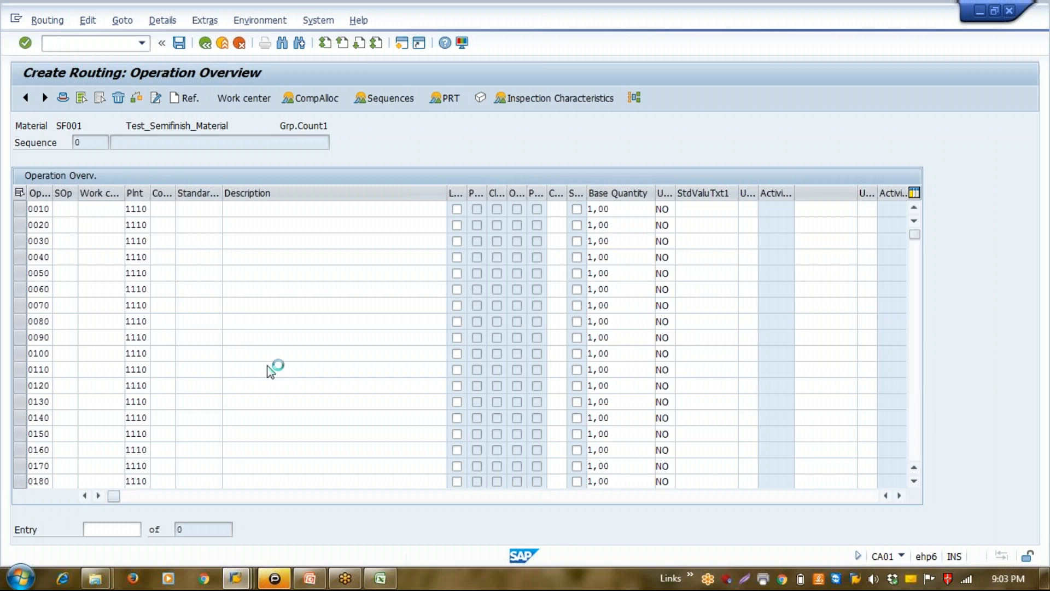
{"action": "left_click", "coordinate": [176, 330]}
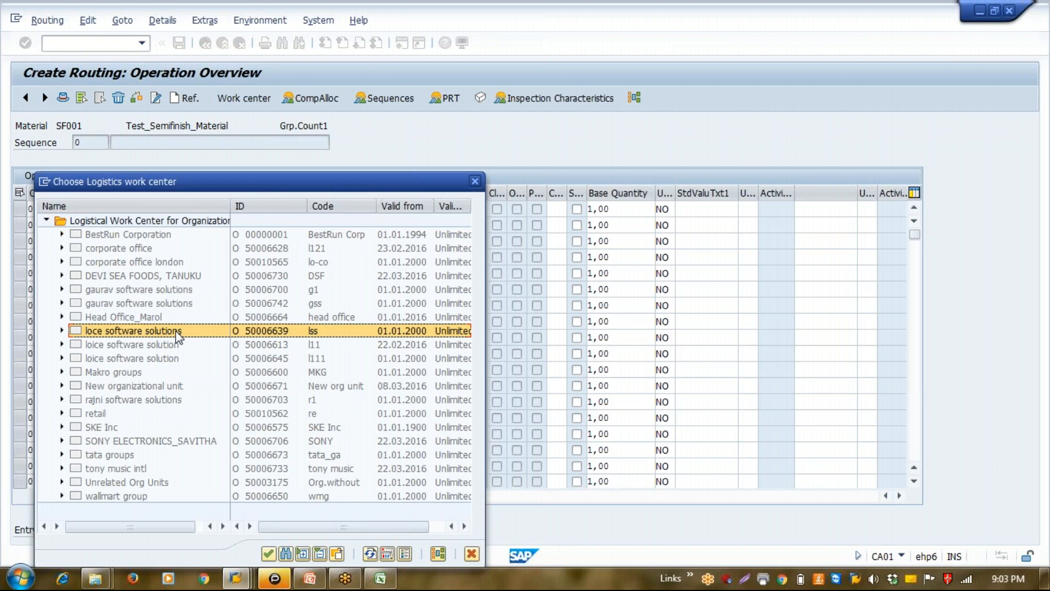
{"action": "key", "text": "Page_Down"}
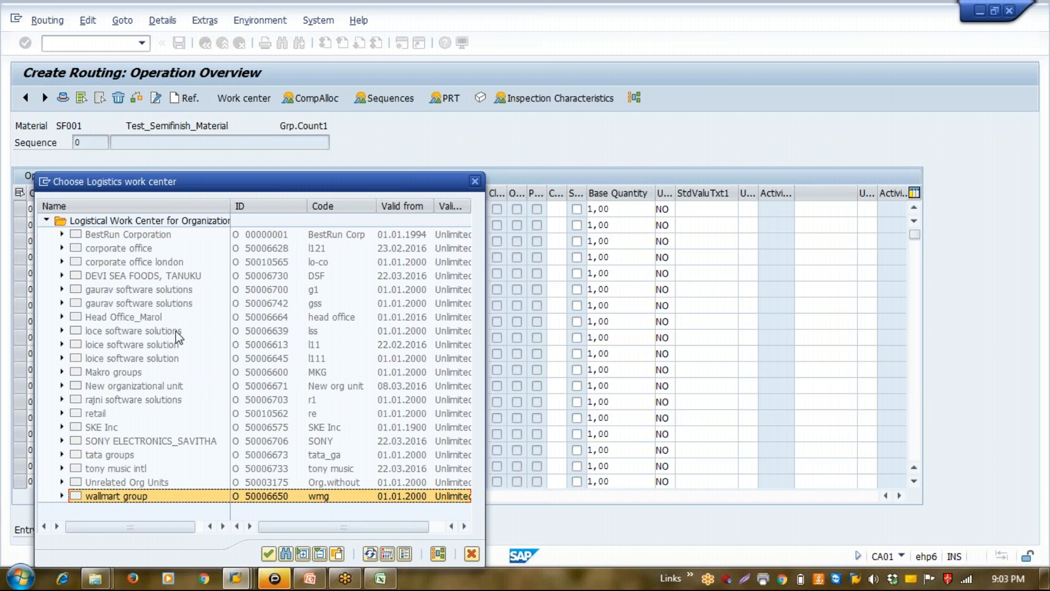
{"action": "left_click", "coordinate": [123, 267]}
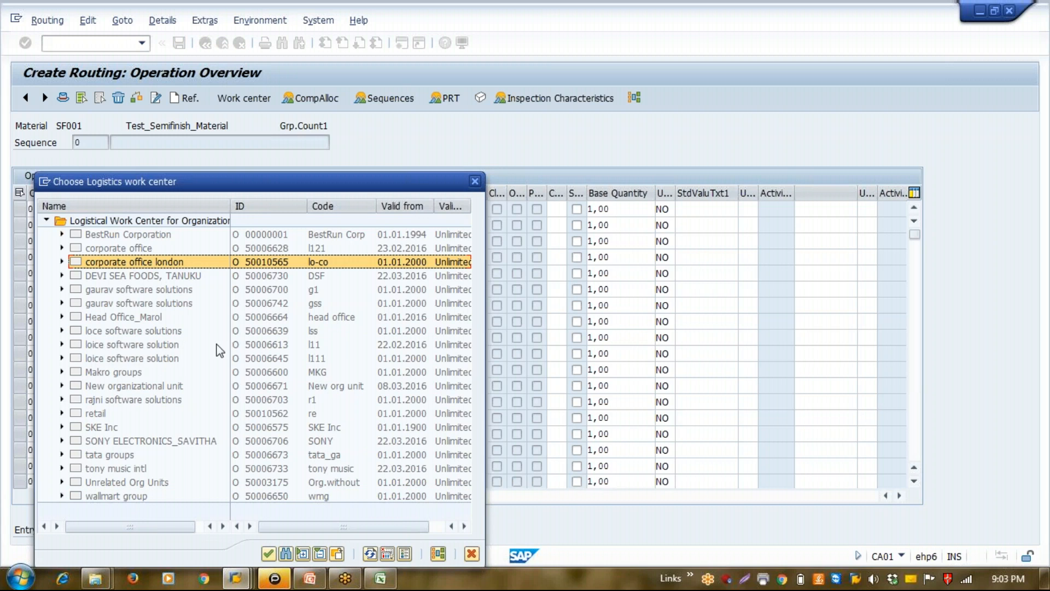
{"action": "left_click", "coordinate": [475, 181]}
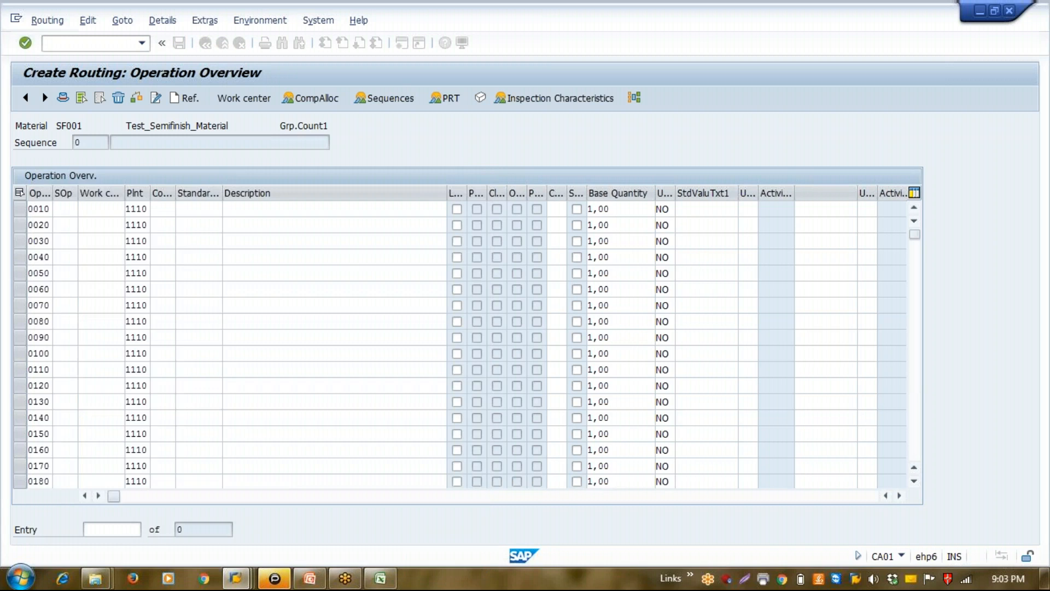
Open the Display Work Center transaction CR03 in a new session to look up the work center for plant 1110
{"action": "left_click", "coordinate": [402, 43]}
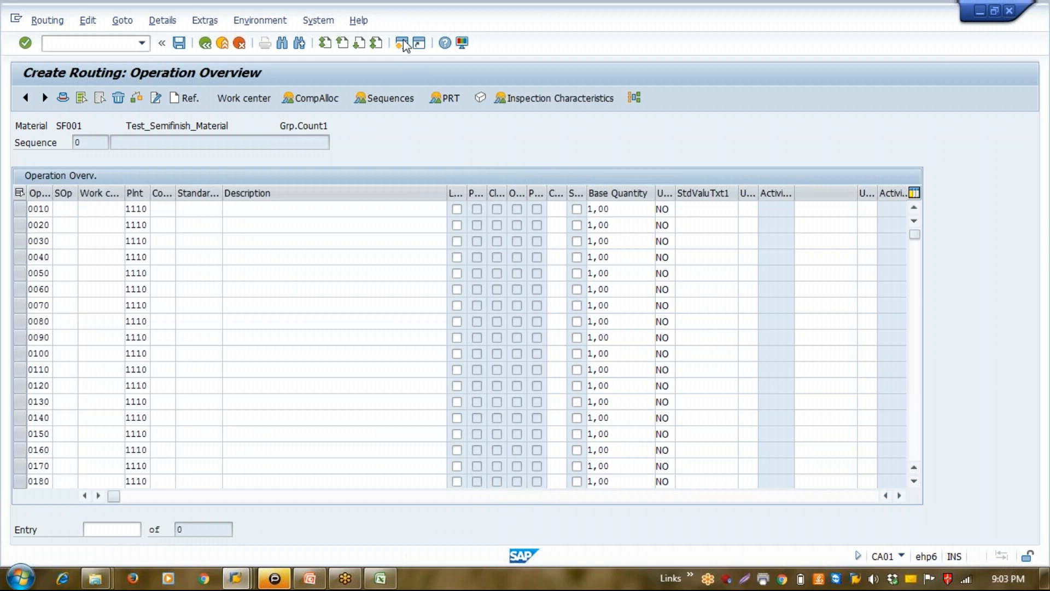
{"action": "type", "text": "cr0"}
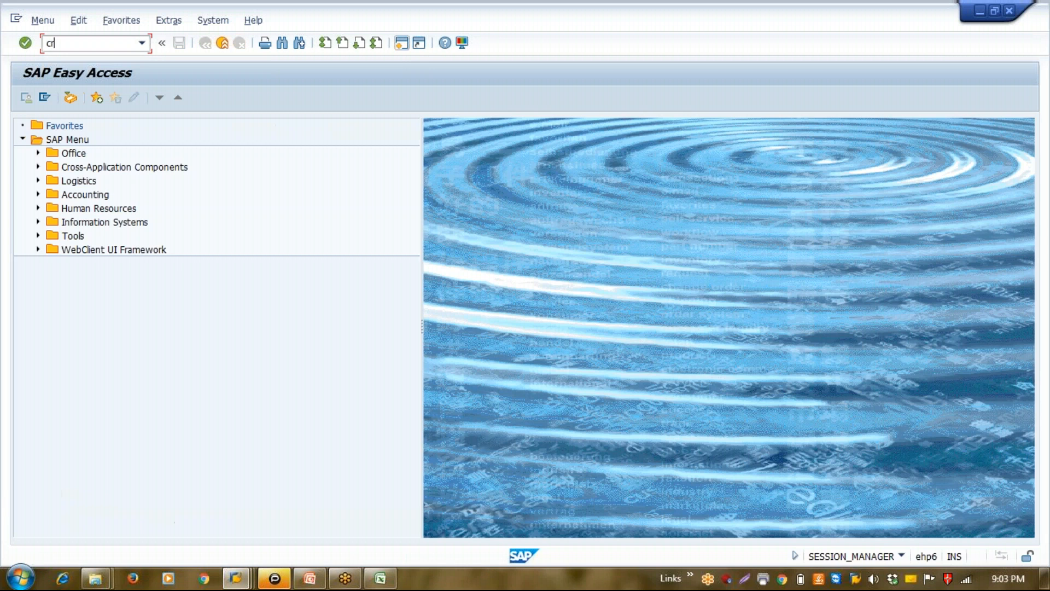
{"action": "type", "text": "3"}
{"action": "key", "text": "Return"}
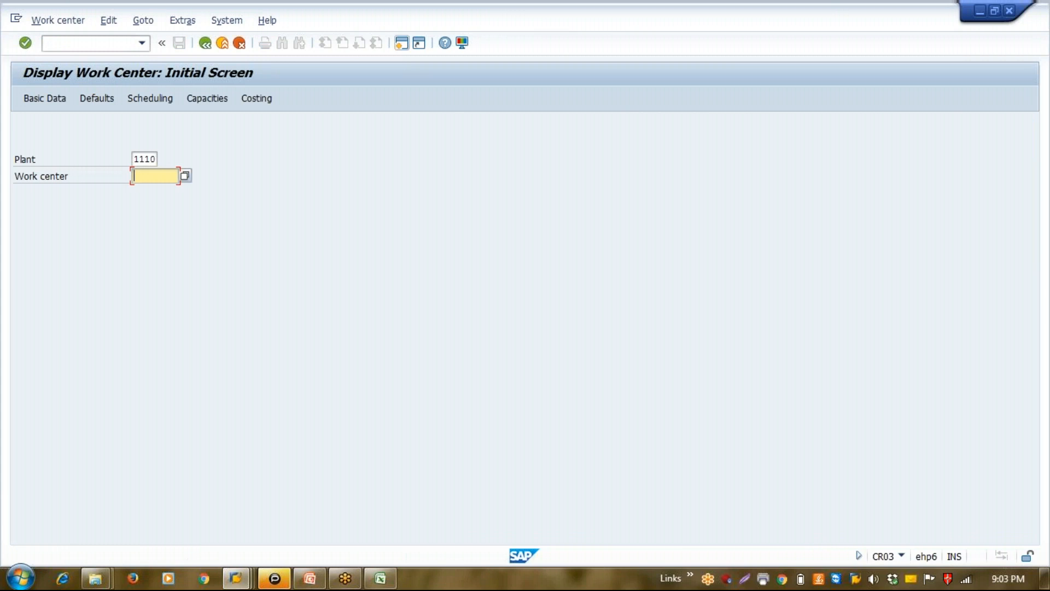
{"action": "key", "text": "BackSpace"}
{"action": "key", "text": "Down"}
{"action": "key", "text": "Return"}
{"action": "key", "text": "shift+Left"}
{"action": "key", "text": "shift+Left"}
{"action": "key", "text": "shift+Left"}
{"action": "key", "text": "shift+Left"}
{"action": "key", "text": "shift+Left"}
Switch back to the routing session and assign work center WC001 to operation 0010
{"action": "key", "text": "alt+Tab"}
{"action": "type", "text": "SF001"}
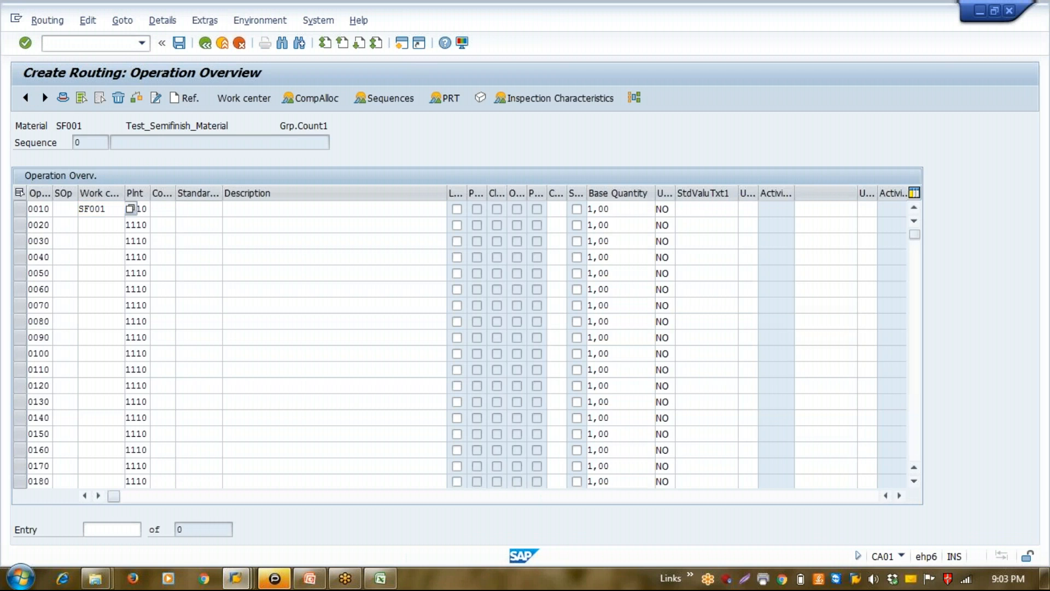
{"action": "key", "text": "Return"}
{"action": "type", "text": "wc001"}
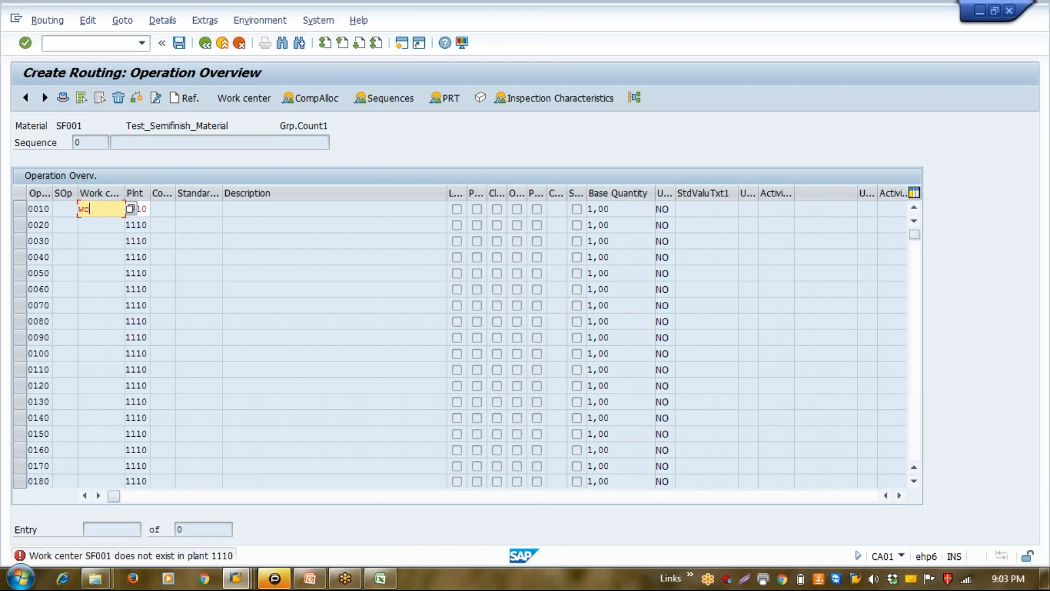
{"action": "key", "text": "Return"}
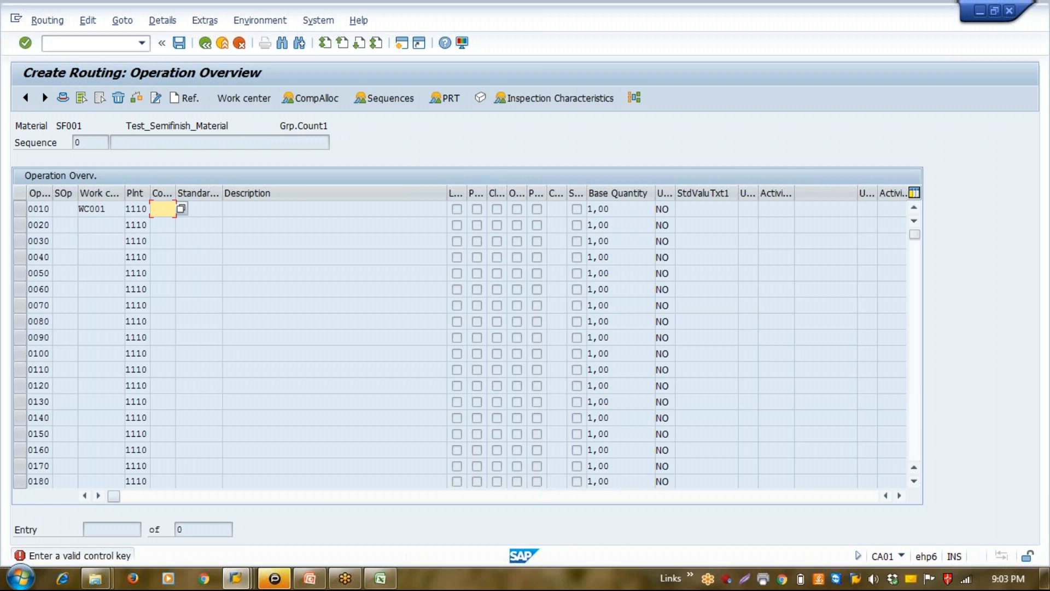
Widen the Control key column, open the control key list for operation 0010 and display the detailed information of PP01
{"action": "left_click_drag", "start_coordinate": [175, 197], "coordinate": [213, 195]}
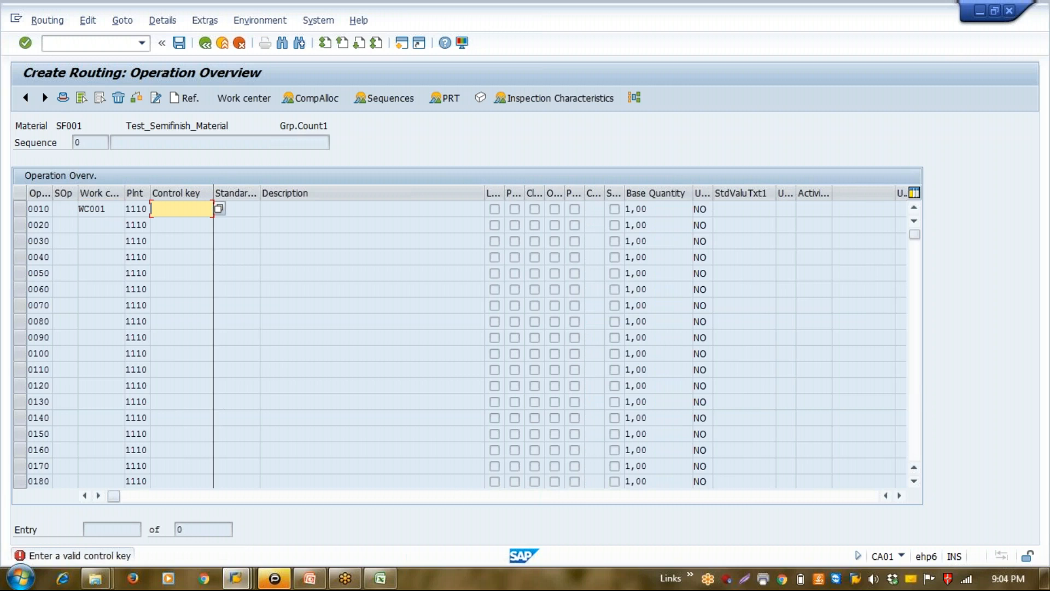
{"action": "left_click", "coordinate": [216, 209]}
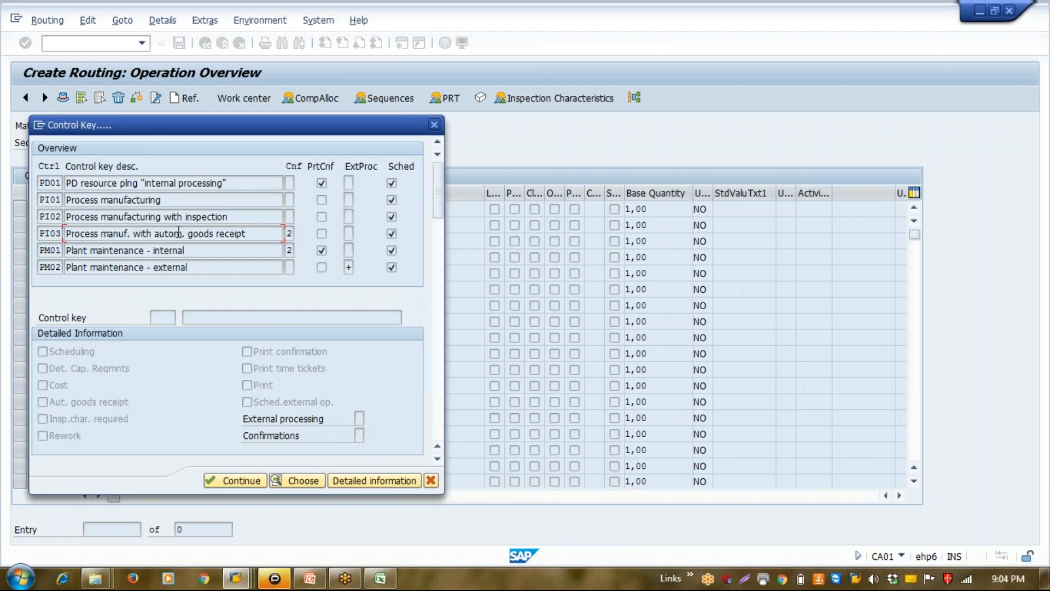
{"action": "key", "text": "Page_Down"}
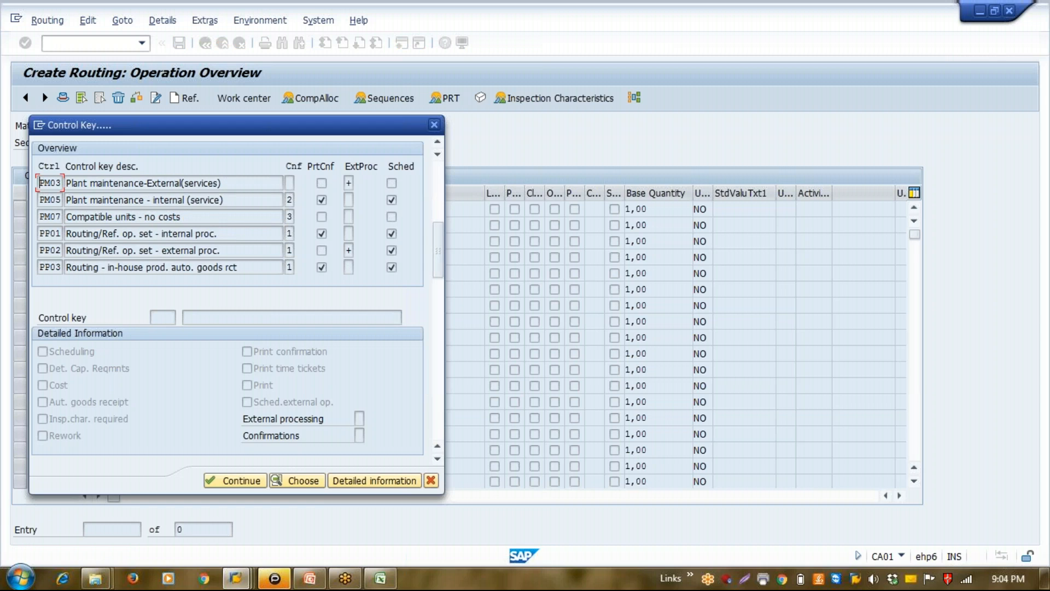
{"action": "left_click", "coordinate": [136, 233]}
{"action": "left_click", "coordinate": [46, 234]}
{"action": "left_click", "coordinate": [352, 488]}
{"action": "left_click", "coordinate": [356, 484]}
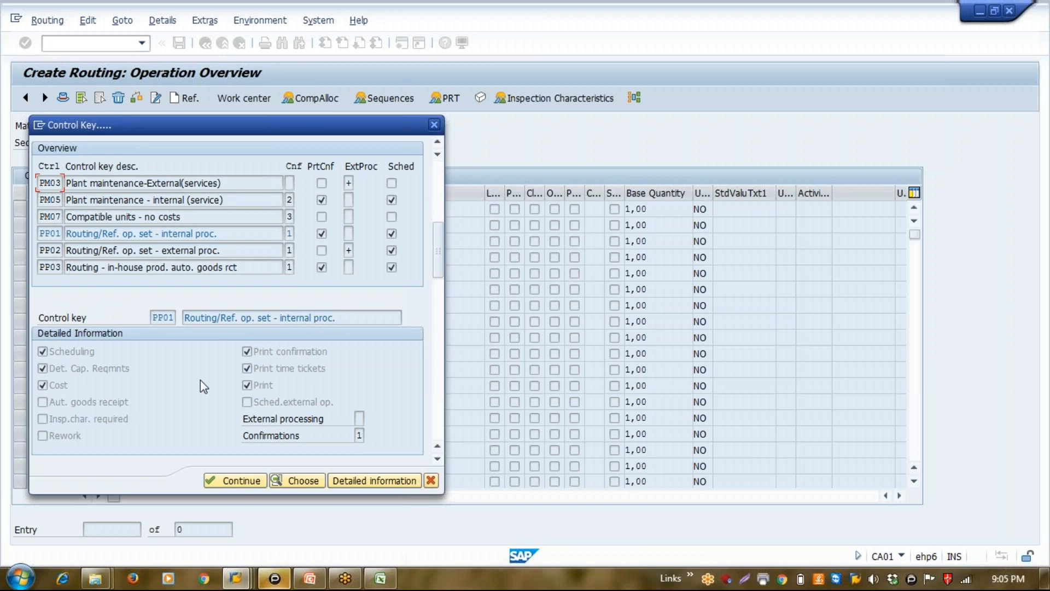
Examine the scheduling, capacity requirements and cost indicators in the detailed information of control key PP01
{"action": "left_click", "coordinate": [83, 356]}
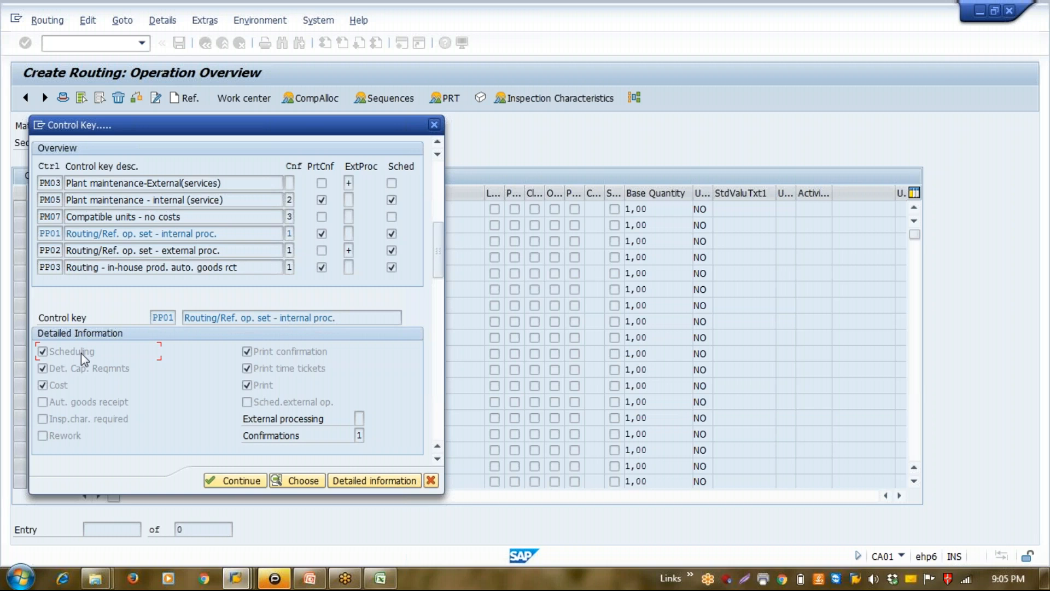
{"action": "left_click", "coordinate": [102, 372]}
{"action": "left_click", "coordinate": [65, 387]}
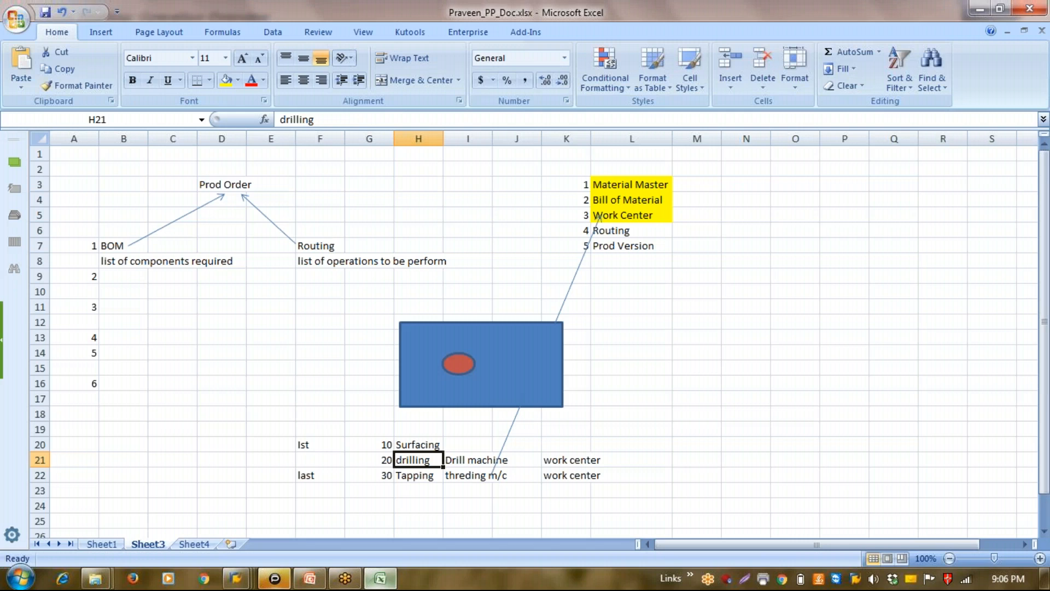
Switch to the Excel workbook and add operation 40 Inspection in cells G23 and H23 of Sheet3
{"action": "double_click", "coordinate": [383, 490]}
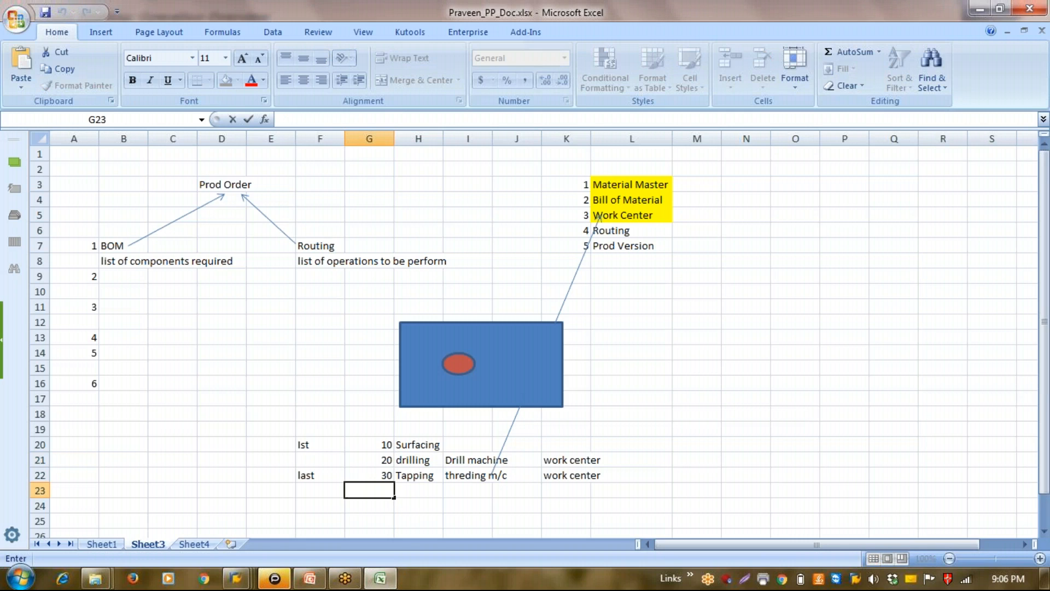
{"action": "key", "text": "Return"}
{"action": "key", "text": "Up"}
{"action": "type", "text": "40"}
{"action": "key", "text": "Tab"}
{"action": "type", "text": "Inspection"}
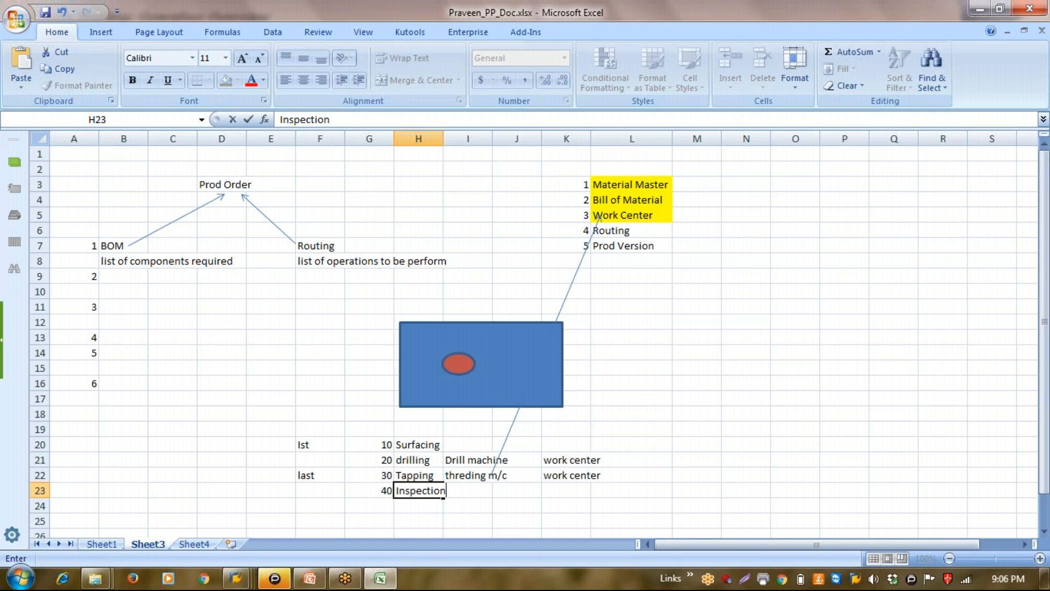
{"action": "key", "text": "Tab"}
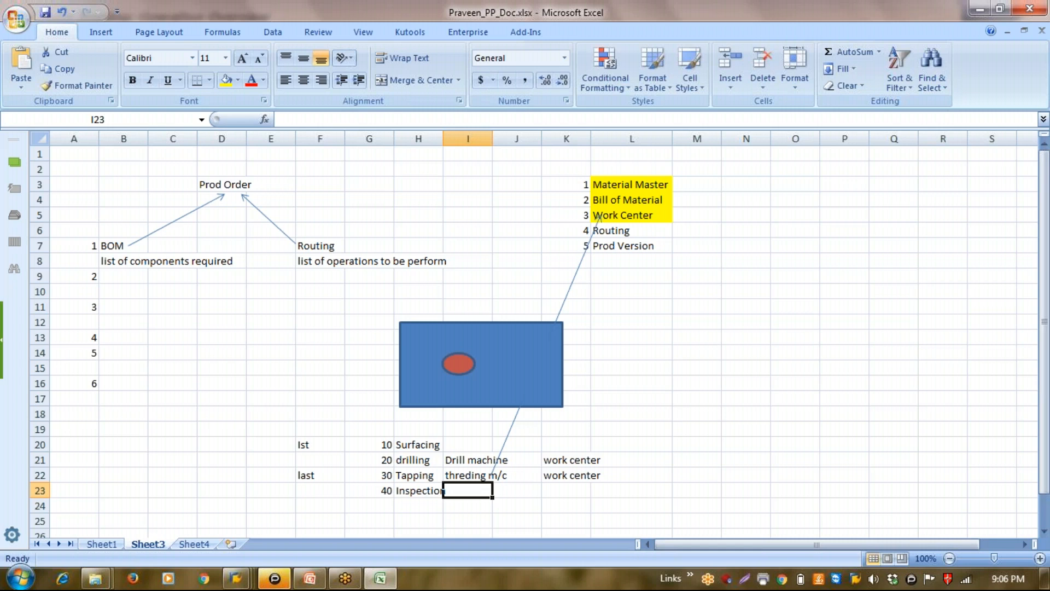
Enter "Automatic insp" in cell I23 beside the Inspection operation and return to the SAP routing session
{"action": "type", "text": "Autom"}
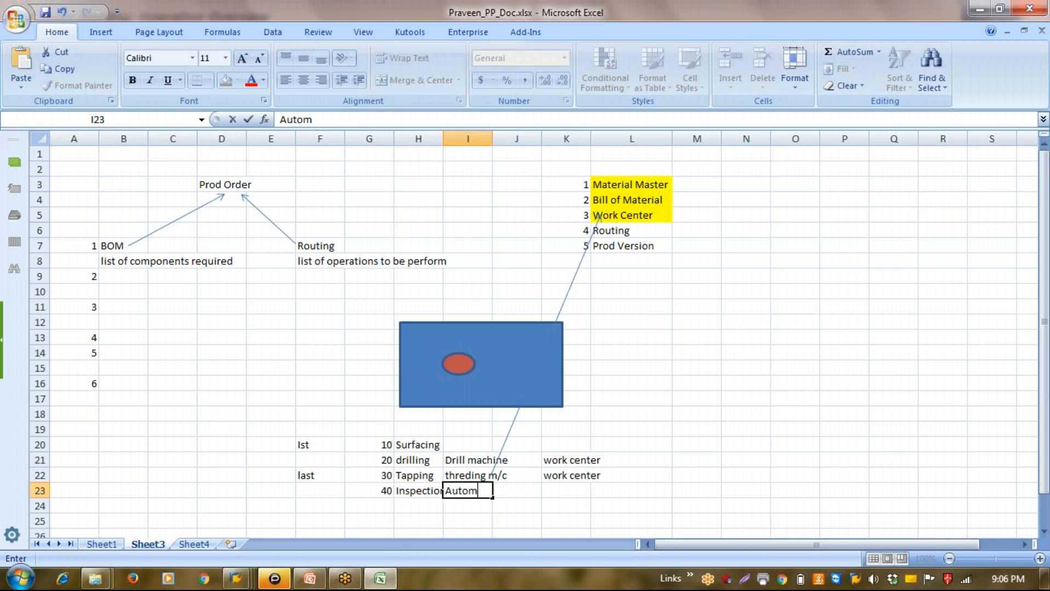
{"action": "type", "text": "atic insp"}
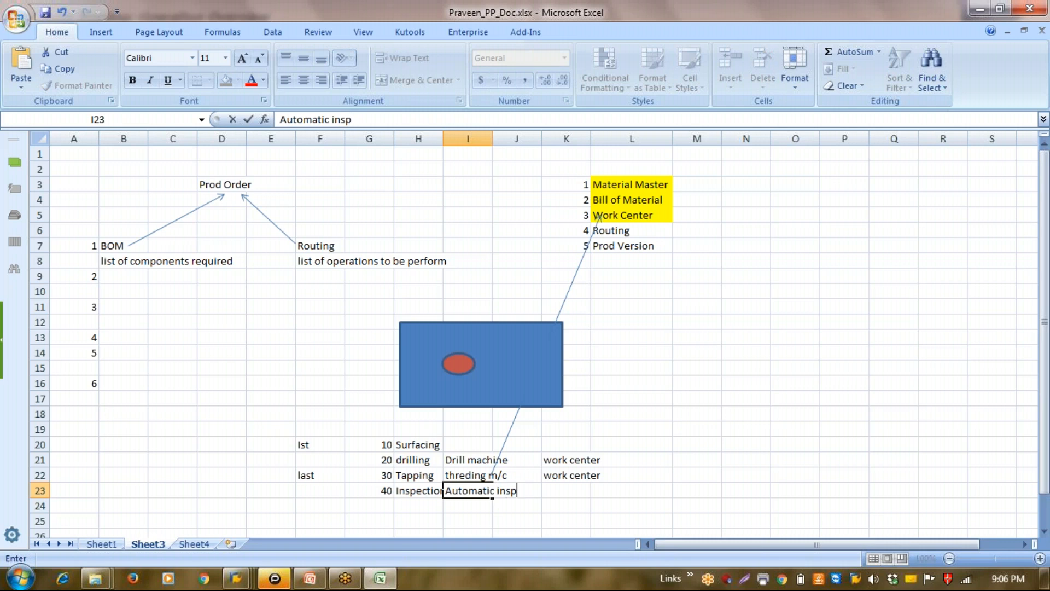
{"action": "key", "text": "Return"}
{"action": "key", "text": "Up"}
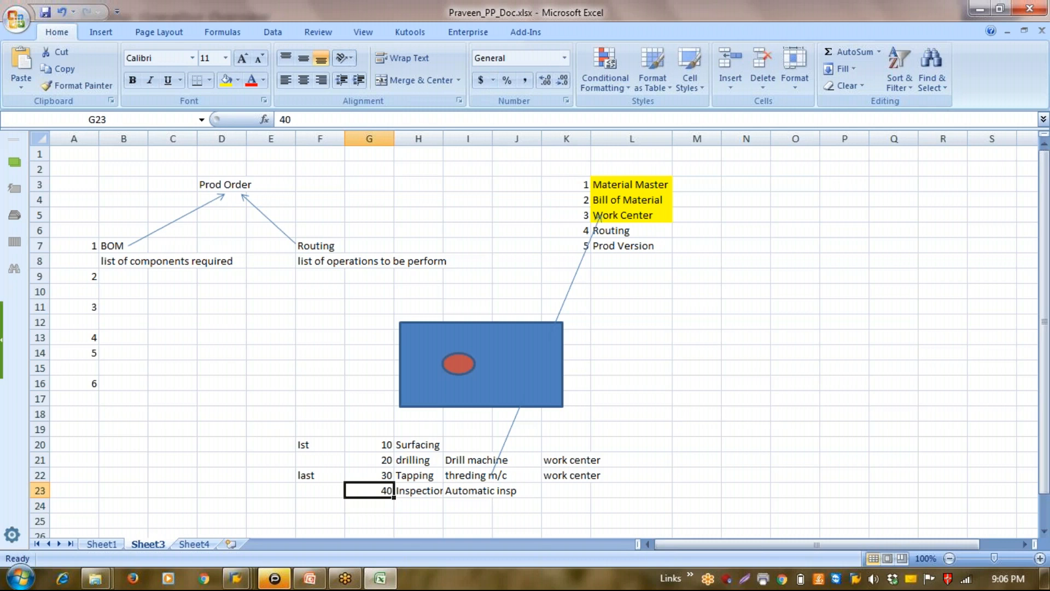
{"action": "key", "text": "Right"}
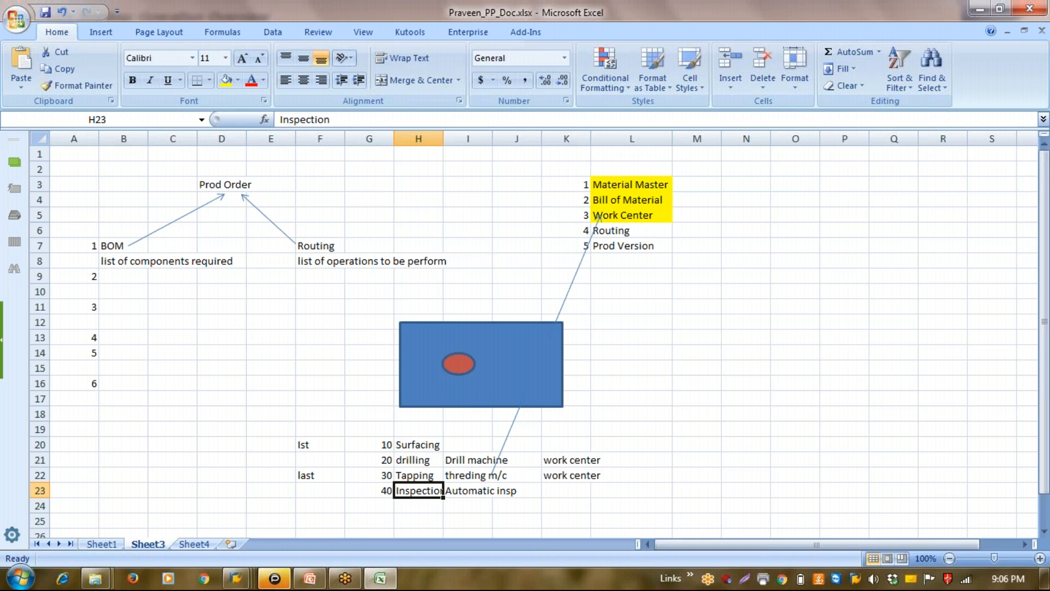
{"action": "key", "text": "alt+Tab"}
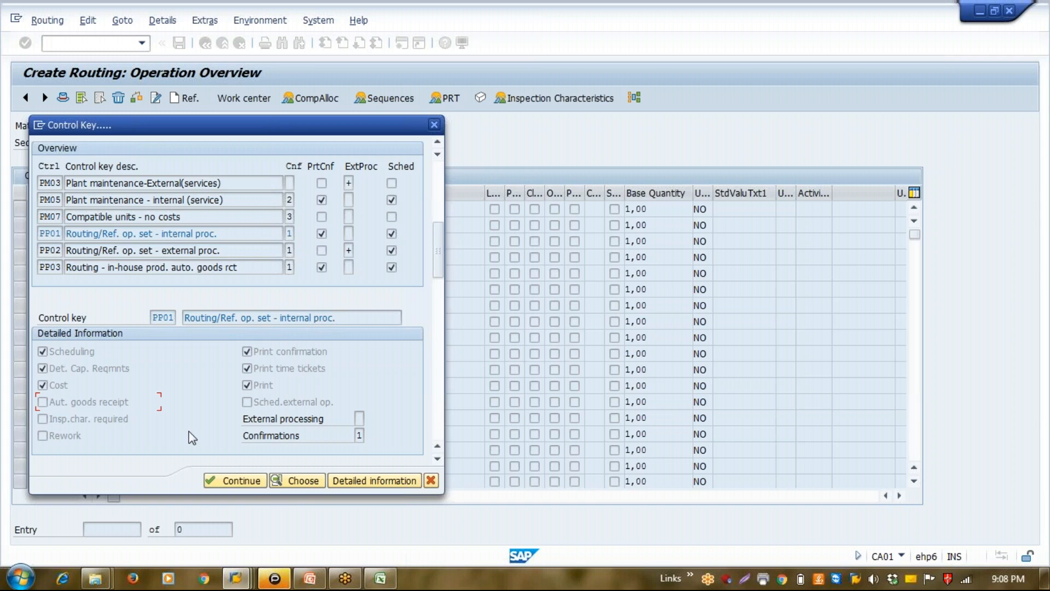
Go back to the Excel sheet and review the operation numbers in G20:G23
{"action": "left_click", "coordinate": [380, 579]}
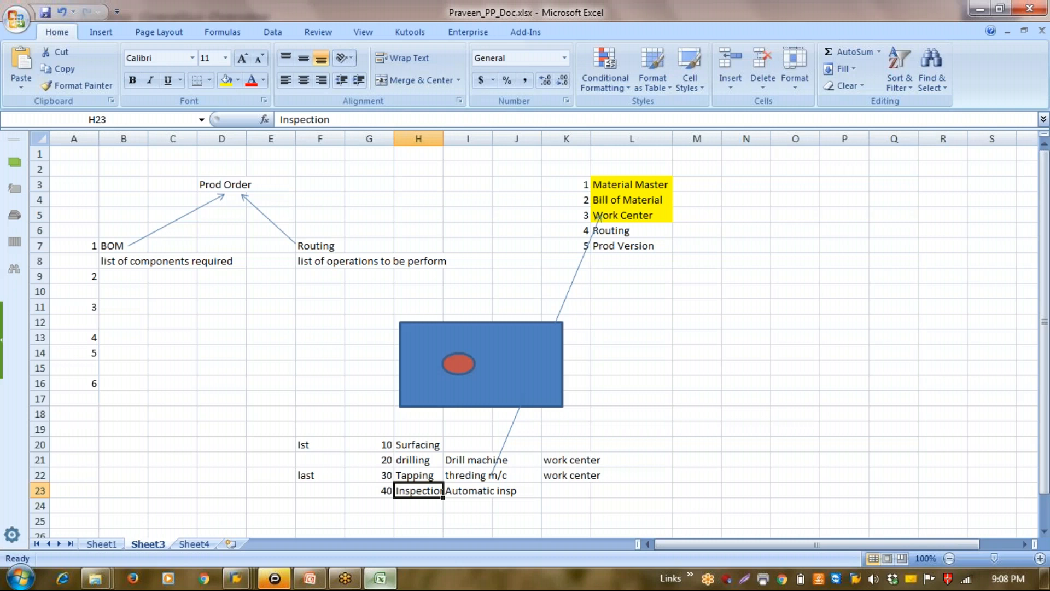
{"action": "left_click", "coordinate": [375, 445]}
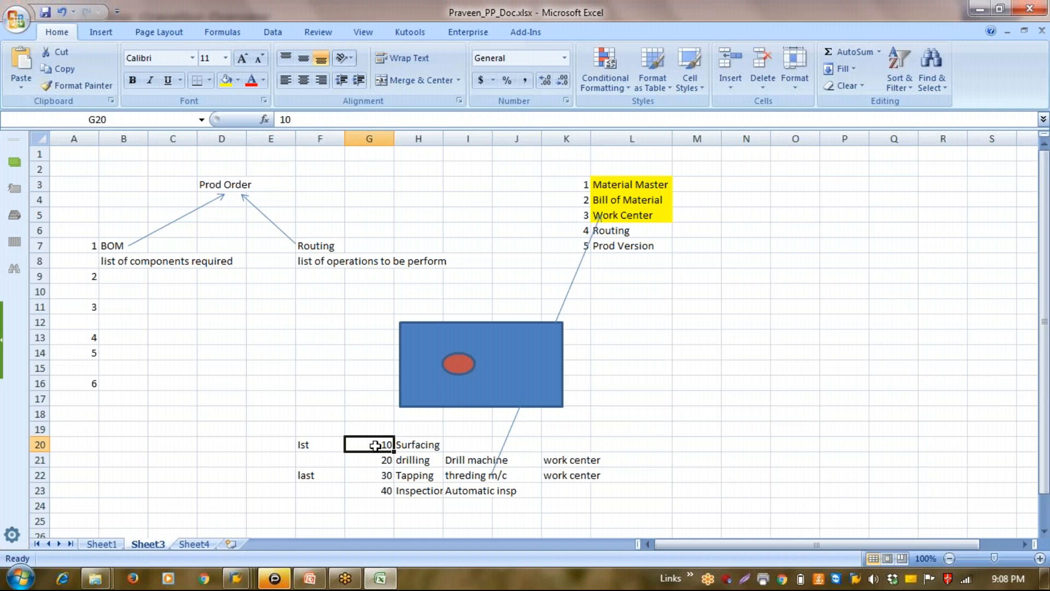
{"action": "left_click_drag", "start_coordinate": [375, 444], "coordinate": [375, 491]}
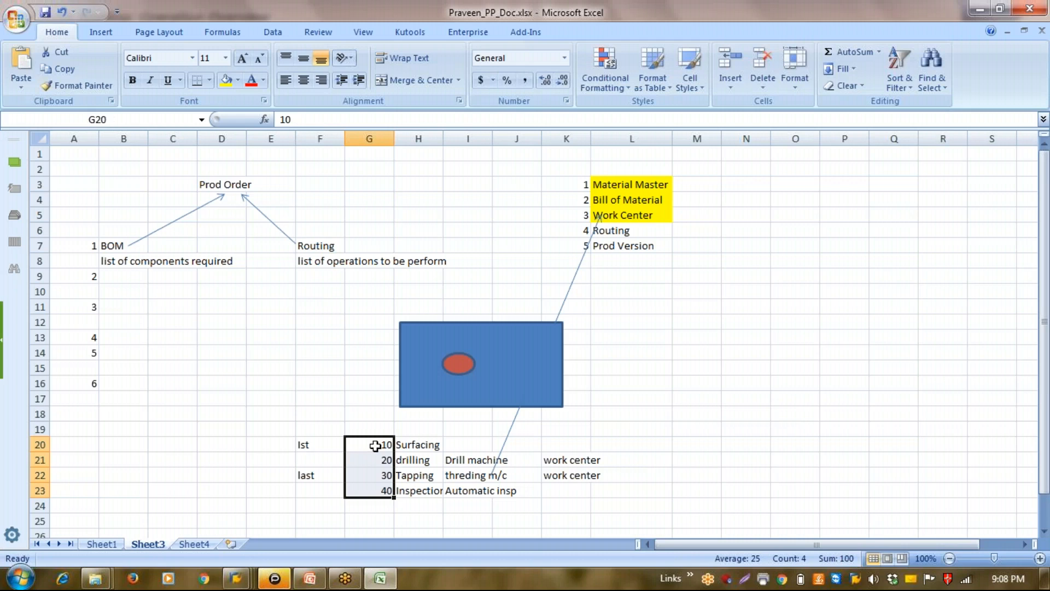
Clear the operation 40 Inspection entries from G23:I23 and switch back to the SAP routing session
{"action": "left_click", "coordinate": [376, 491]}
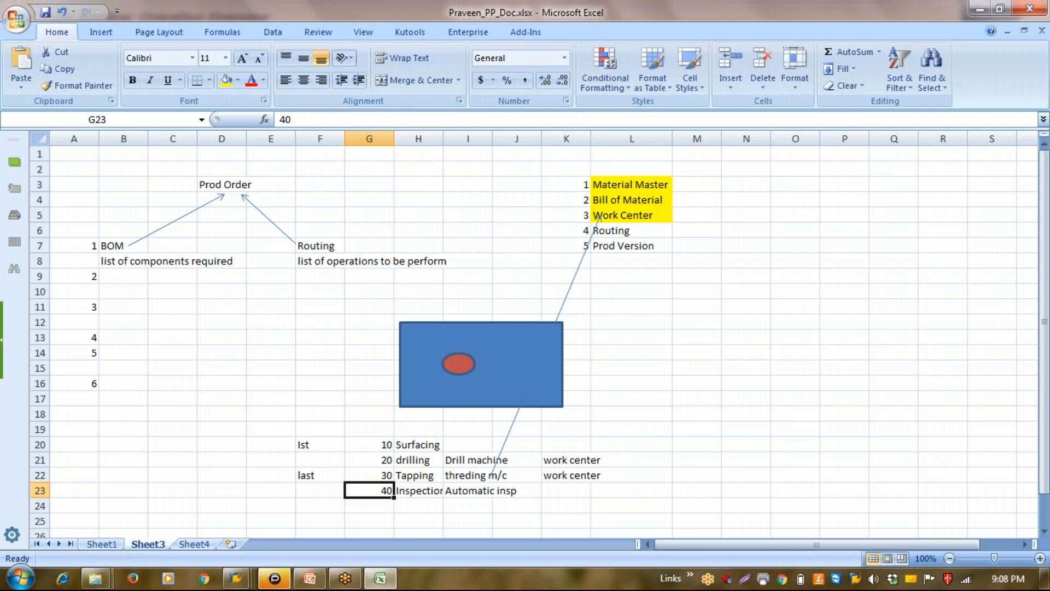
{"action": "key", "text": "Delete"}
{"action": "key", "text": "Right"}
{"action": "key", "text": "Delete"}
{"action": "key", "text": "Right"}
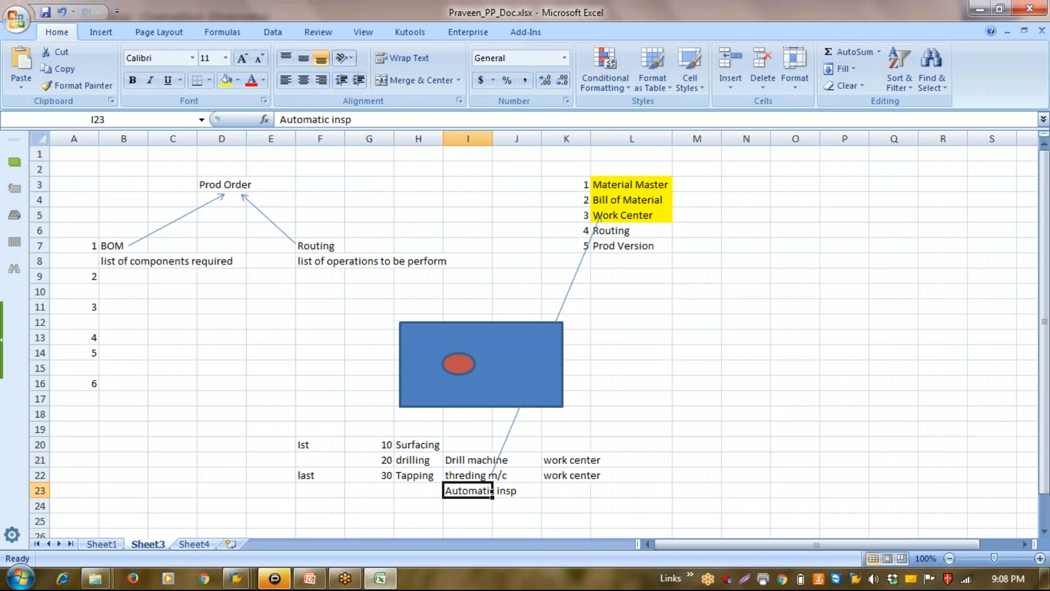
{"action": "key", "text": "Delete"}
{"action": "key", "text": "Left"}
{"action": "key", "text": "Left"}
{"action": "key", "text": "Down"}
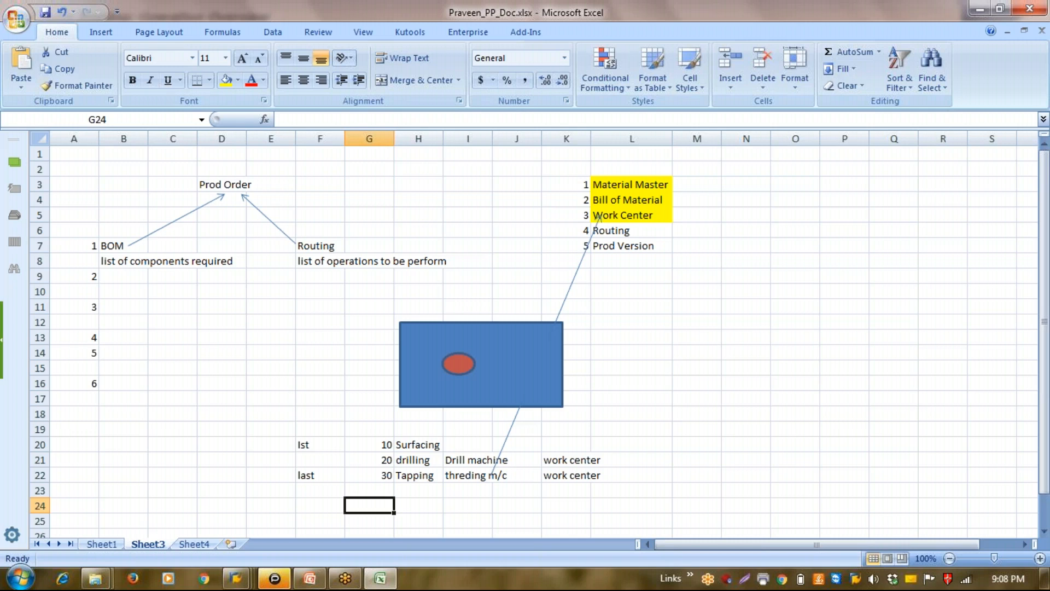
{"action": "key", "text": "alt+Tab"}
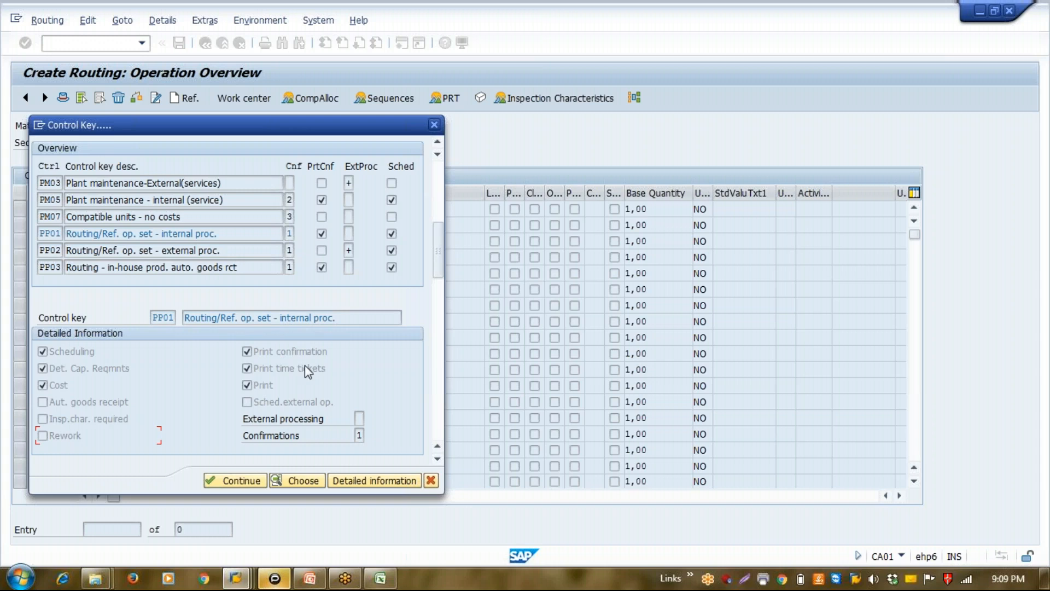
Look through the possible External processing values for control key PP01 and close the list without choosing one
{"action": "left_click", "coordinate": [360, 418]}
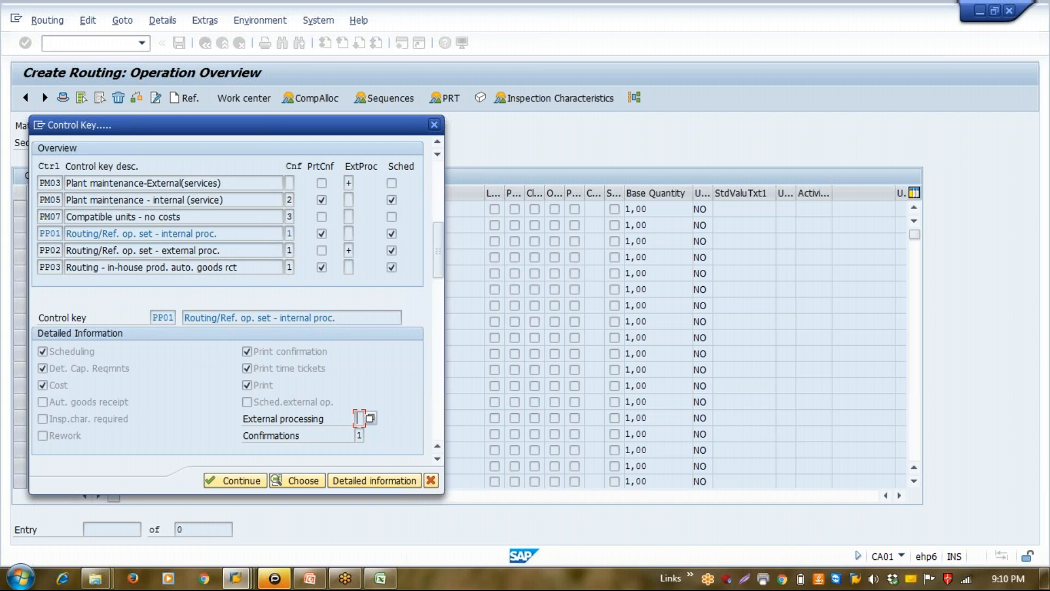
{"action": "left_click", "coordinate": [368, 419]}
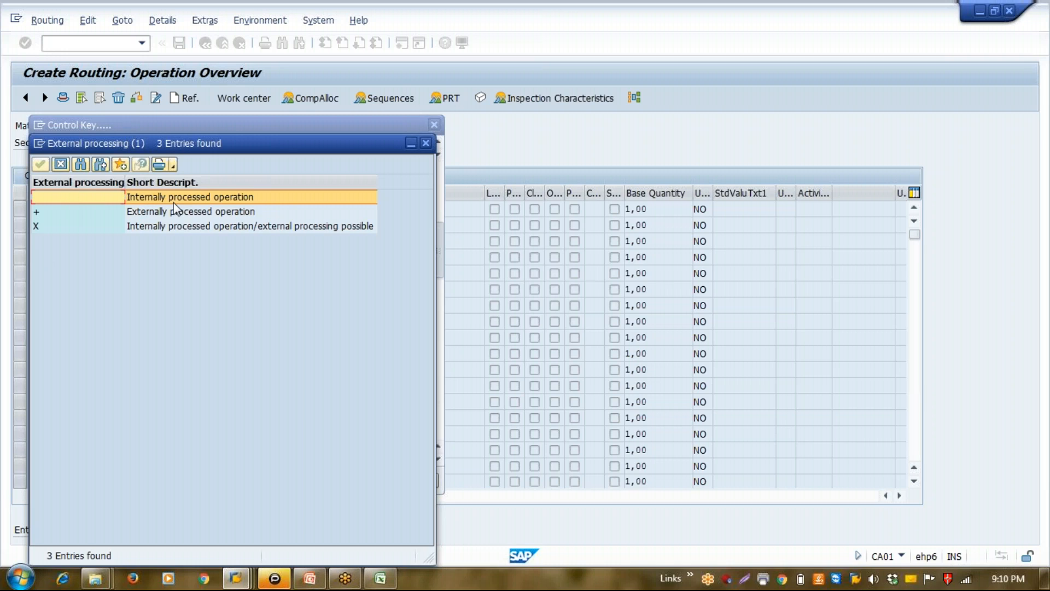
{"action": "left_click", "coordinate": [213, 210]}
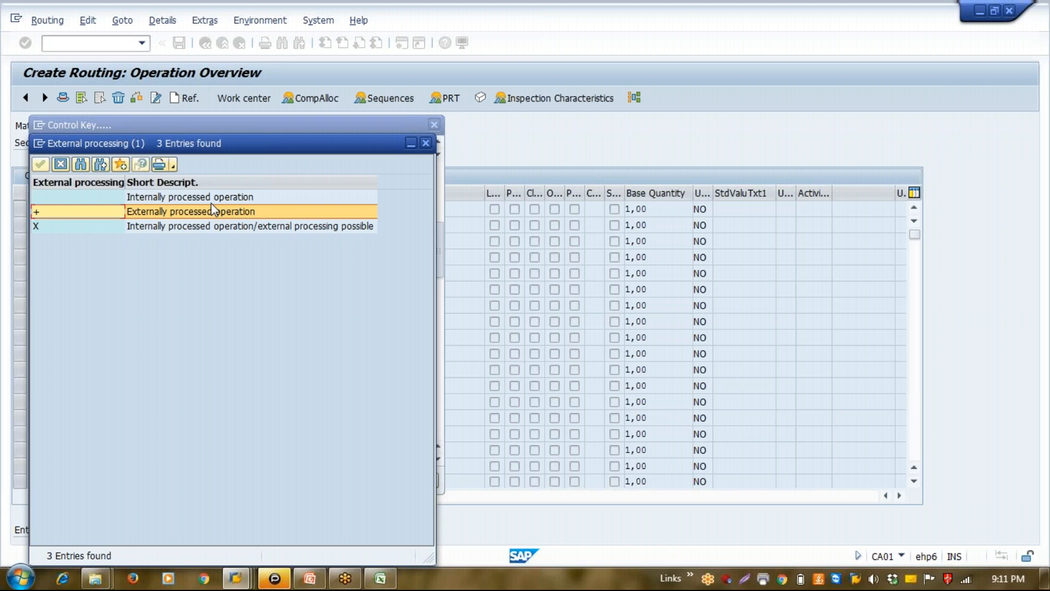
{"action": "left_click", "coordinate": [184, 227]}
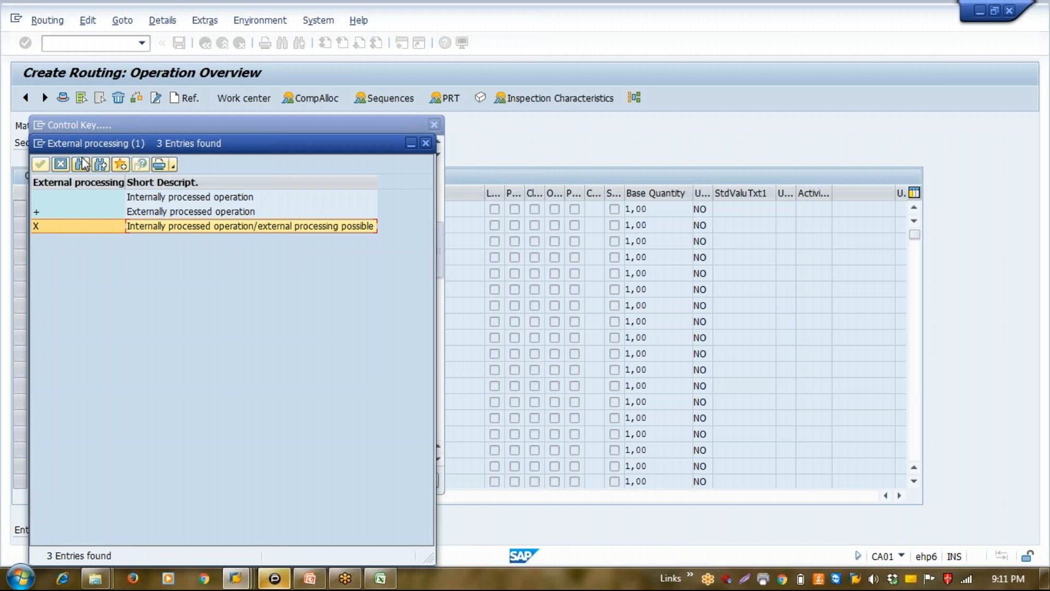
{"action": "left_click", "coordinate": [61, 164]}
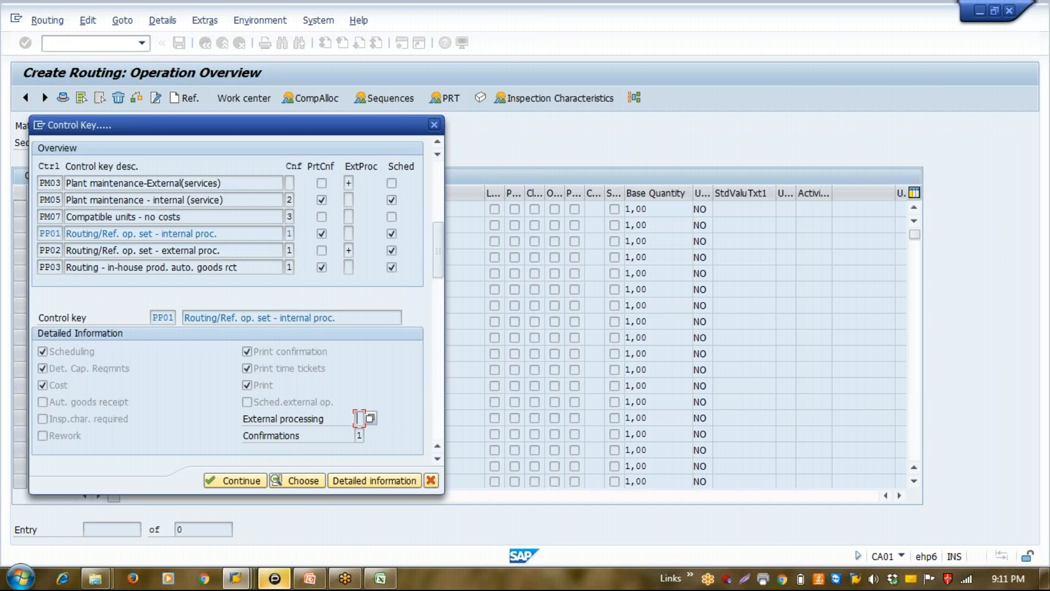
Open the list of Confirmations values for control key PP01 and examine the confirmation options 1, 2 and 3
{"action": "left_click", "coordinate": [361, 437]}
{"action": "left_click", "coordinate": [373, 438]}
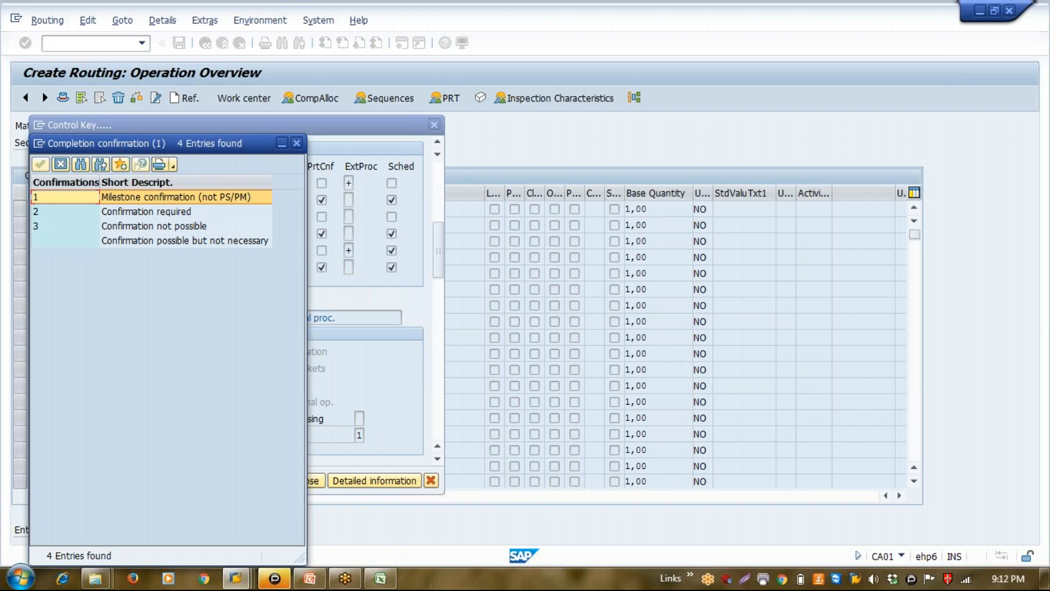
{"action": "left_click", "coordinate": [66, 211]}
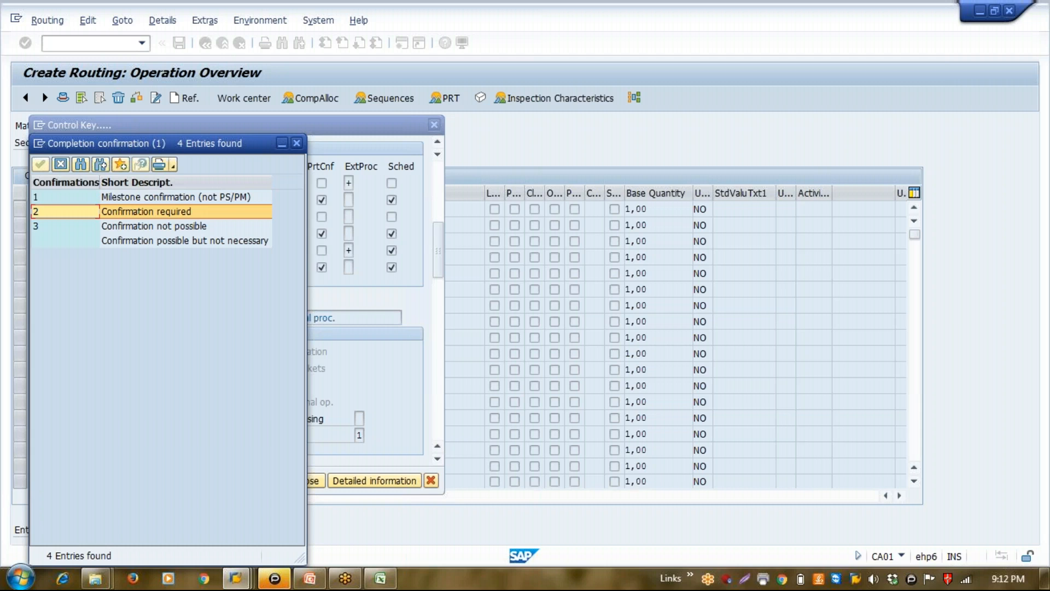
{"action": "left_click", "coordinate": [65, 226]}
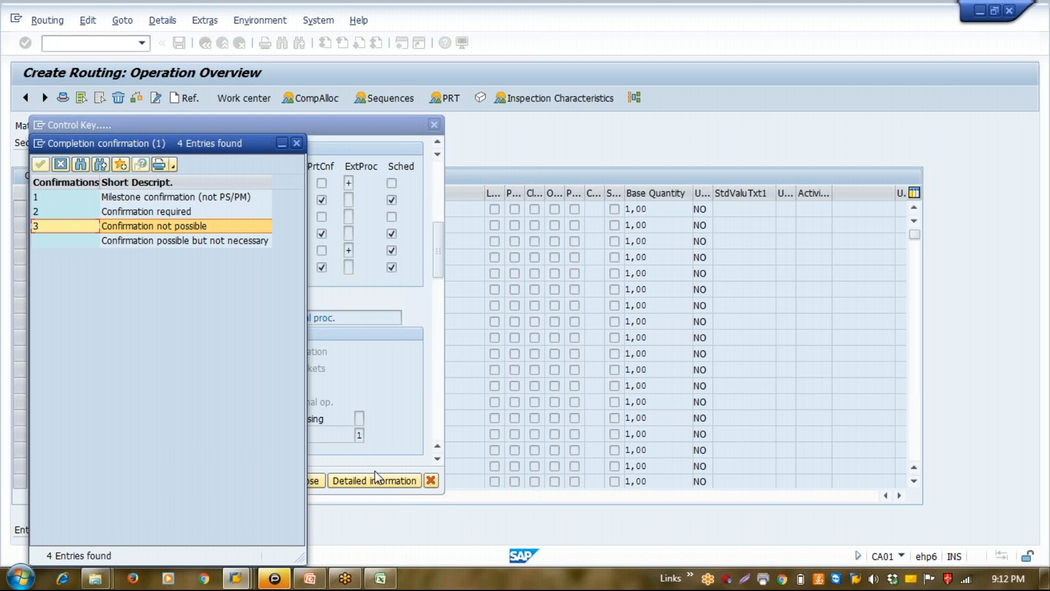
Enter "inspection" in cell H23 below Tapping in the Excel sheet and return to the SAP session
{"action": "left_click", "coordinate": [380, 578]}
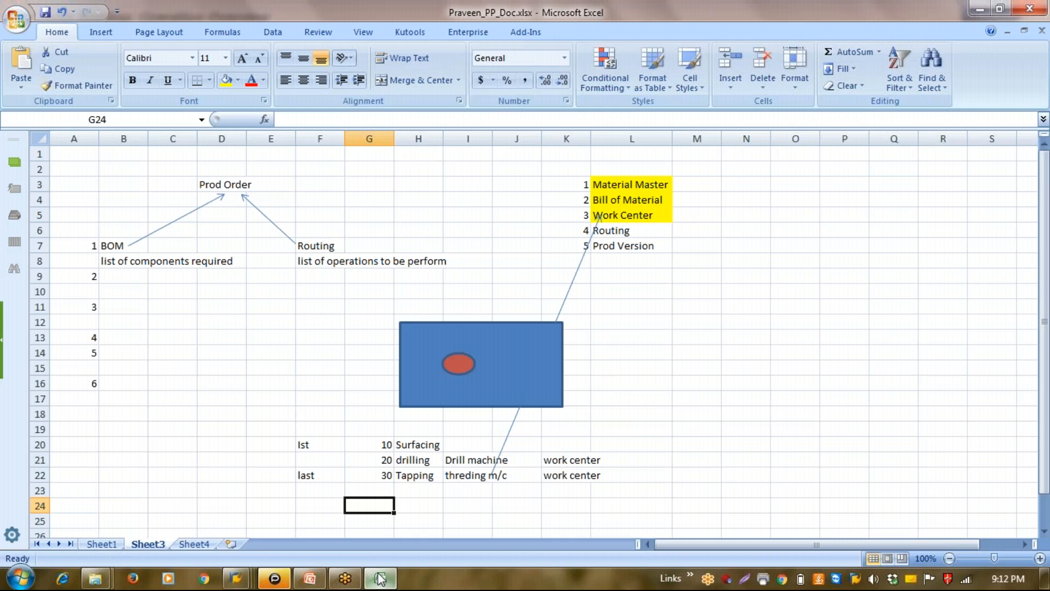
{"action": "left_click", "coordinate": [412, 491]}
{"action": "type", "text": "ins"}
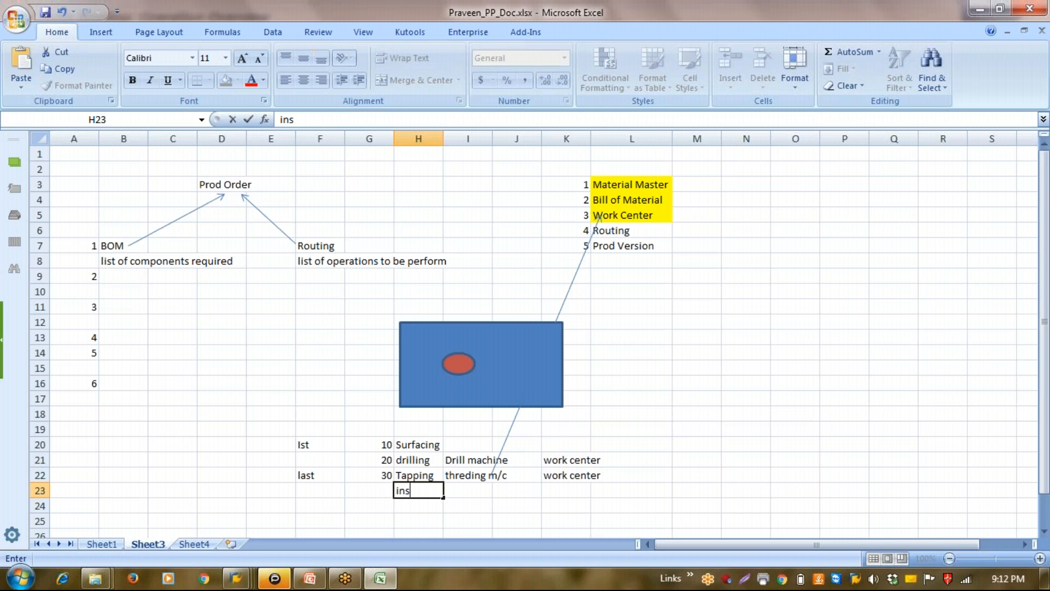
{"action": "type", "text": "pection"}
{"action": "key", "text": "Return"}
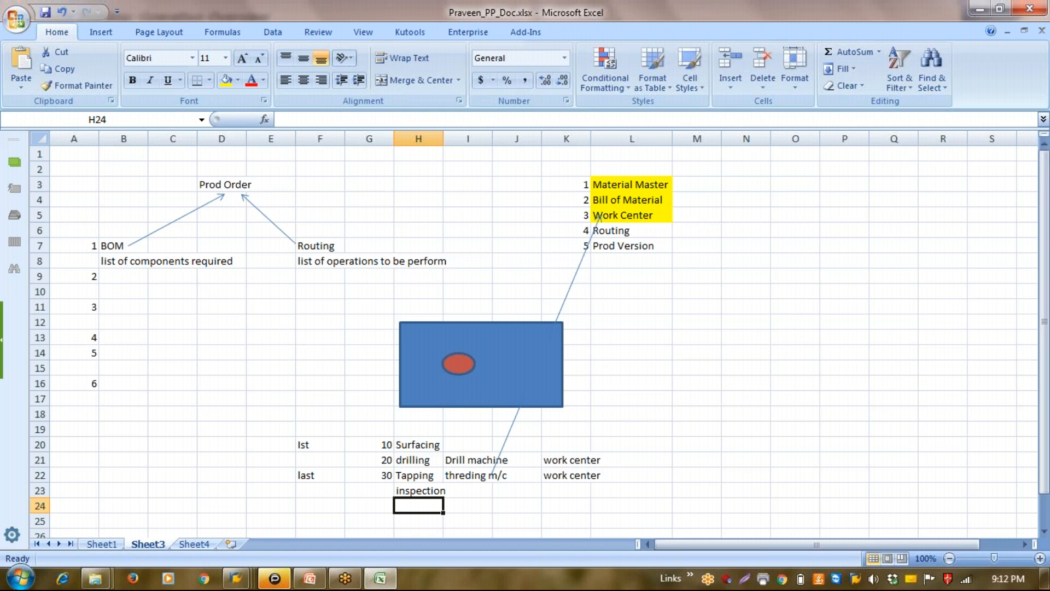
{"action": "key", "text": "alt+Tab"}
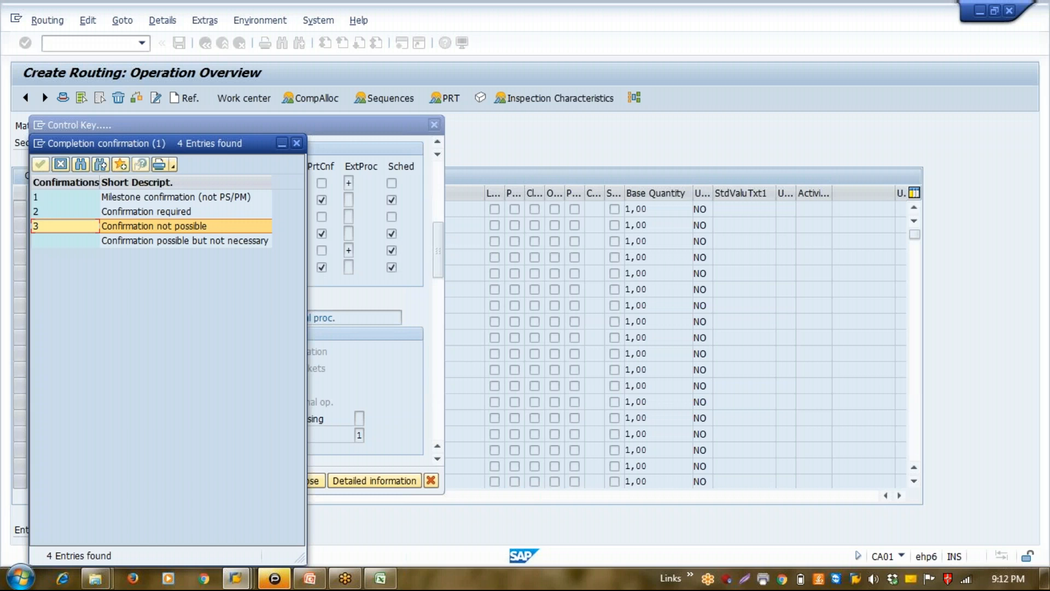
Close the confirmation list without choosing a value and display the detailed information of control key PP02
{"action": "left_click", "coordinate": [61, 164]}
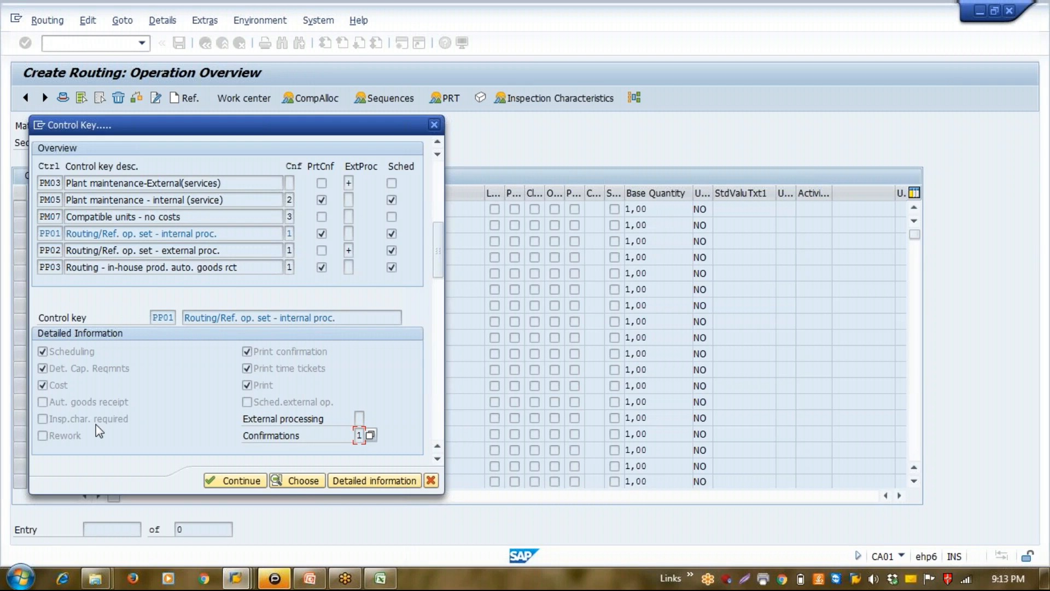
{"action": "left_click", "coordinate": [57, 234]}
{"action": "left_click", "coordinate": [57, 250]}
{"action": "left_click", "coordinate": [367, 480]}
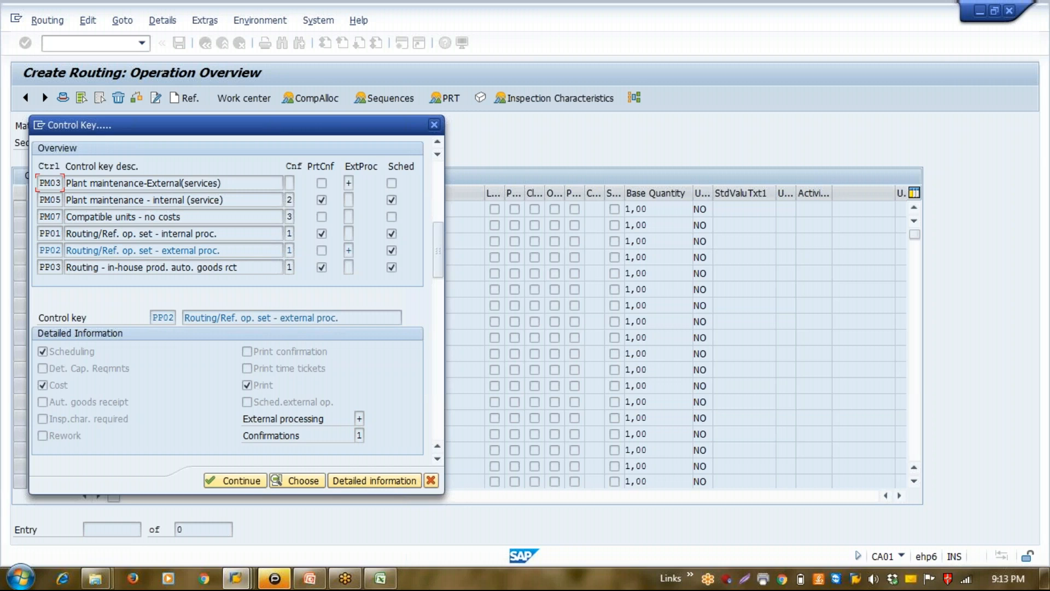
Check the External processing options for control key PP02, close their list and display the detailed information of PP03
{"action": "left_click", "coordinate": [106, 366]}
{"action": "left_click", "coordinate": [359, 418]}
{"action": "left_click", "coordinate": [369, 418]}
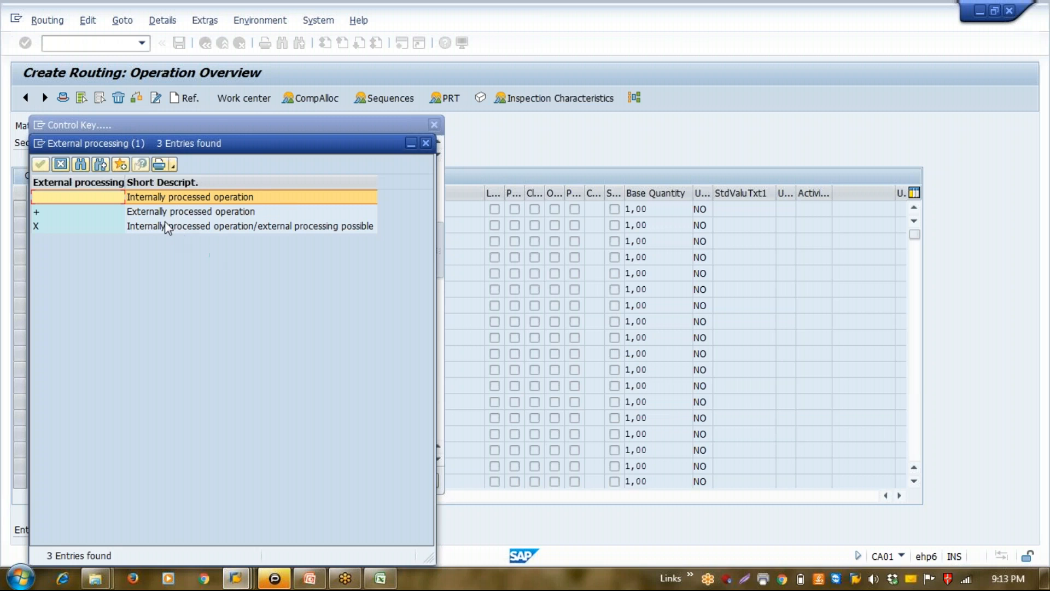
{"action": "left_click", "coordinate": [158, 214]}
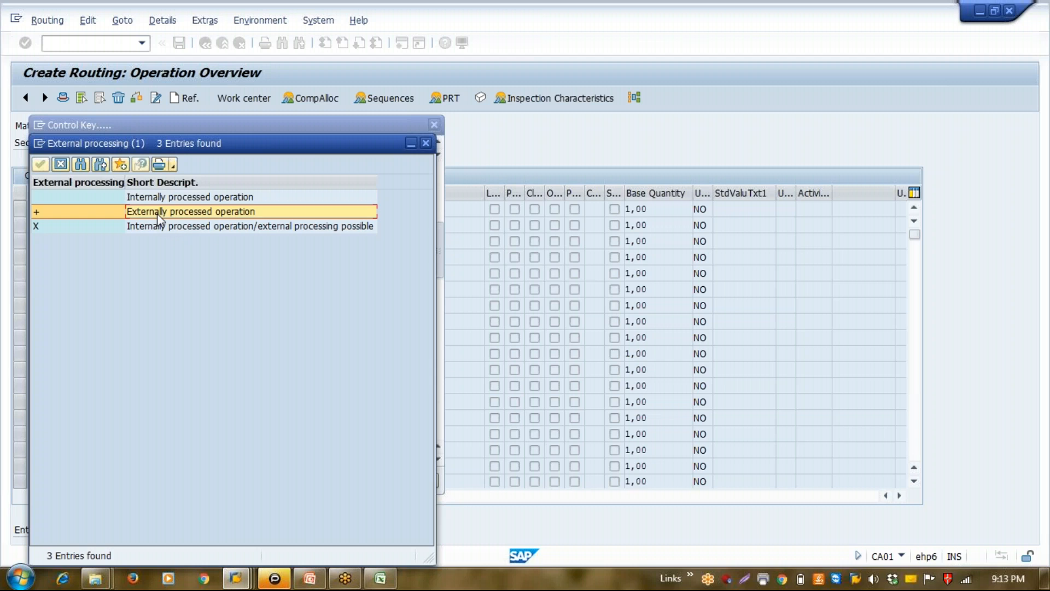
{"action": "left_click", "coordinate": [63, 167]}
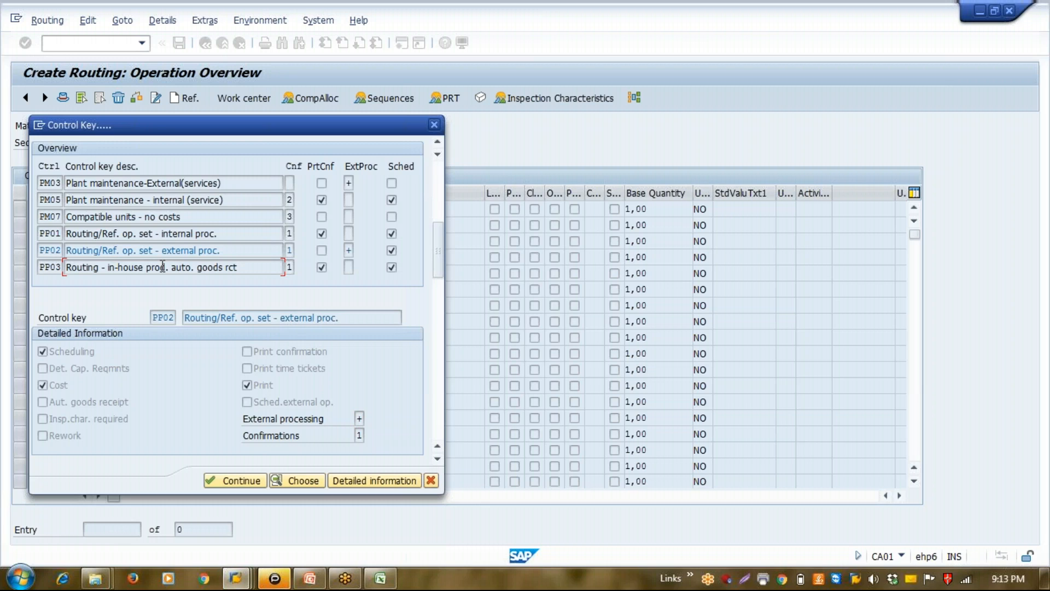
{"action": "left_click", "coordinate": [368, 481]}
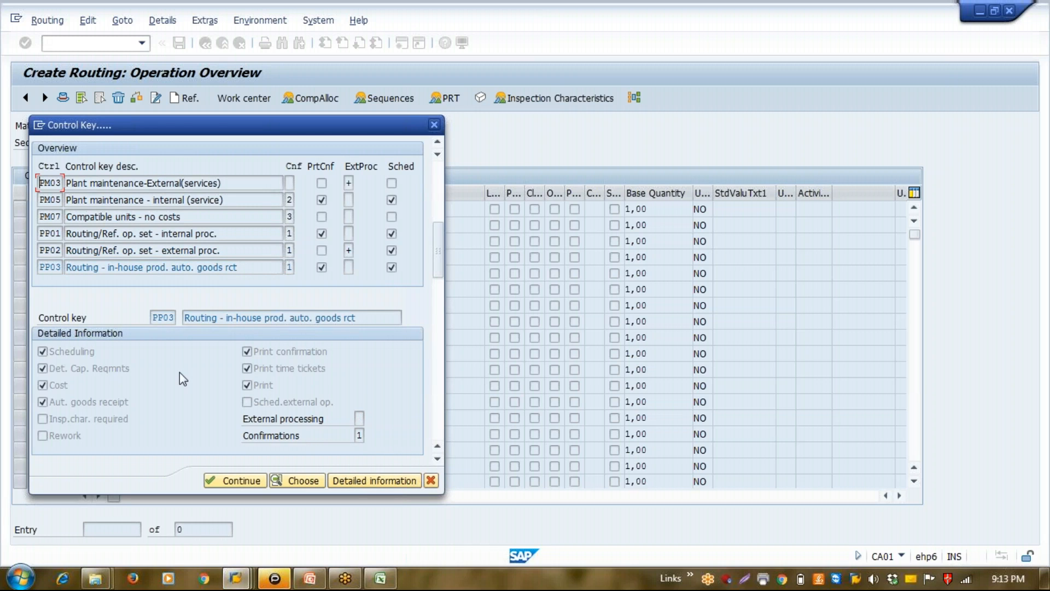
Examine the scheduling, capacity requirements, cost and automatic goods receipt indicators in the detailed information of control key PP03
{"action": "left_click", "coordinate": [94, 355]}
{"action": "left_click", "coordinate": [90, 372]}
{"action": "left_click", "coordinate": [63, 390]}
{"action": "left_click", "coordinate": [100, 406]}
Switch to the Excel sheet and enter PP01 in cells L20 and L21 for the Surfacing and drilling operations
{"action": "left_click", "coordinate": [376, 581]}
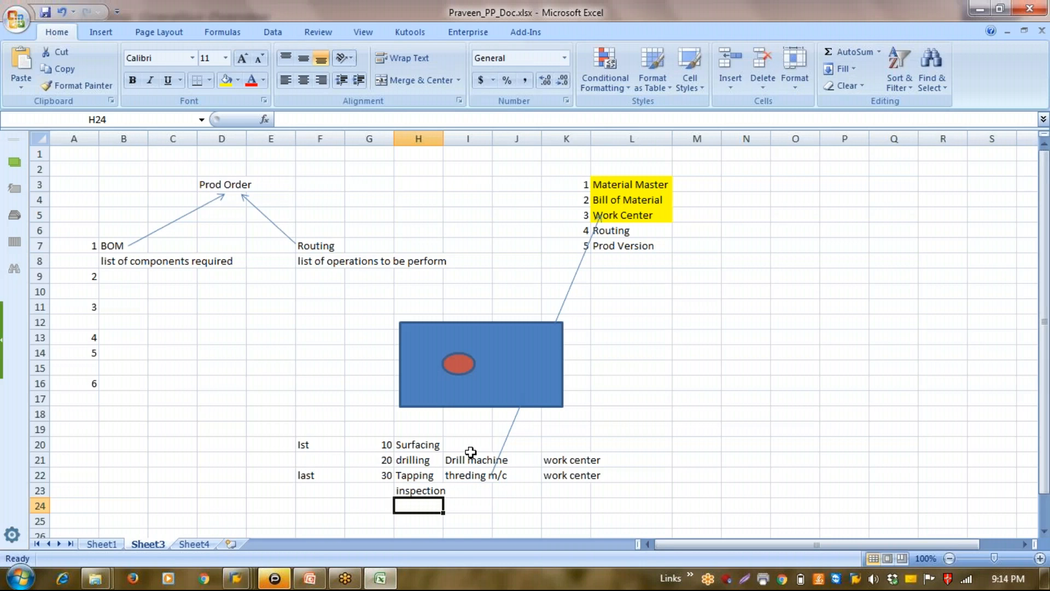
{"action": "left_click", "coordinate": [611, 446]}
{"action": "type", "text": "PP-"}
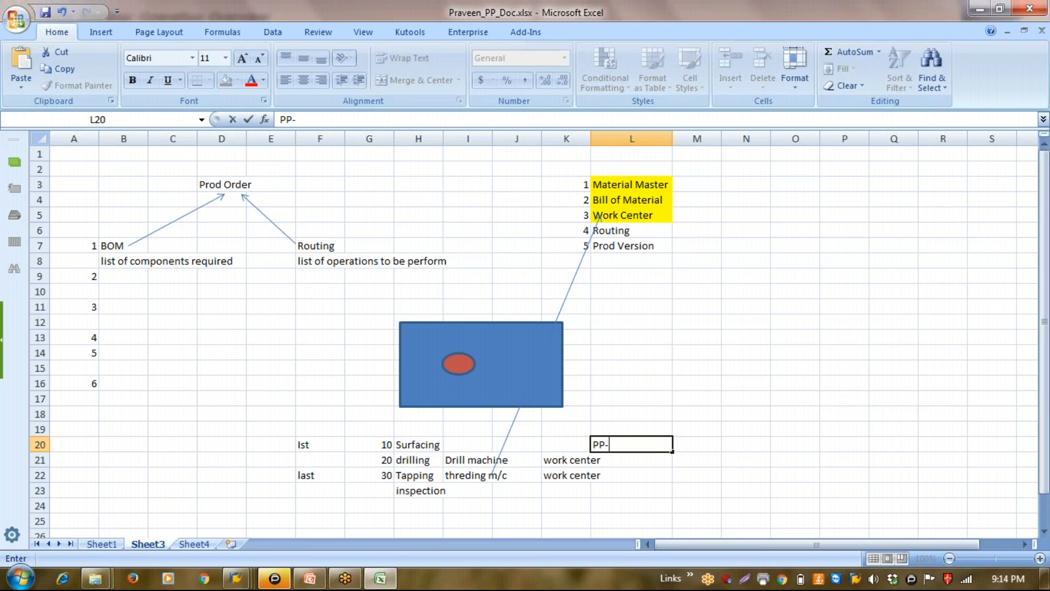
{"action": "key", "text": "BackSpace"}
{"action": "type", "text": "01"}
{"action": "key", "text": "Return"}
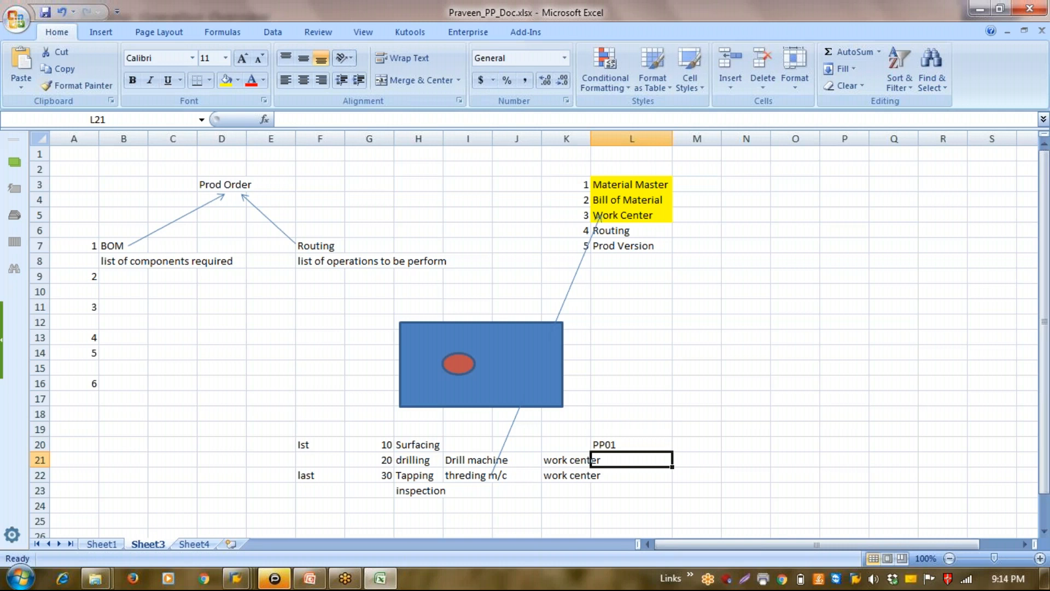
{"action": "type", "text": "PP0"}
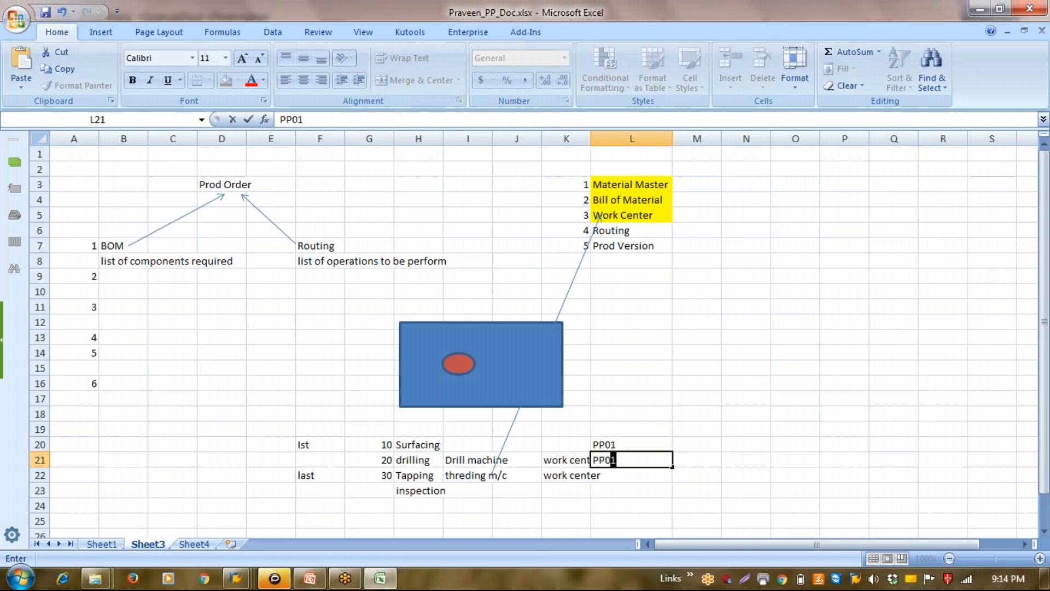
{"action": "type", "text": "1"}
{"action": "left_click", "coordinate": [589, 475]}
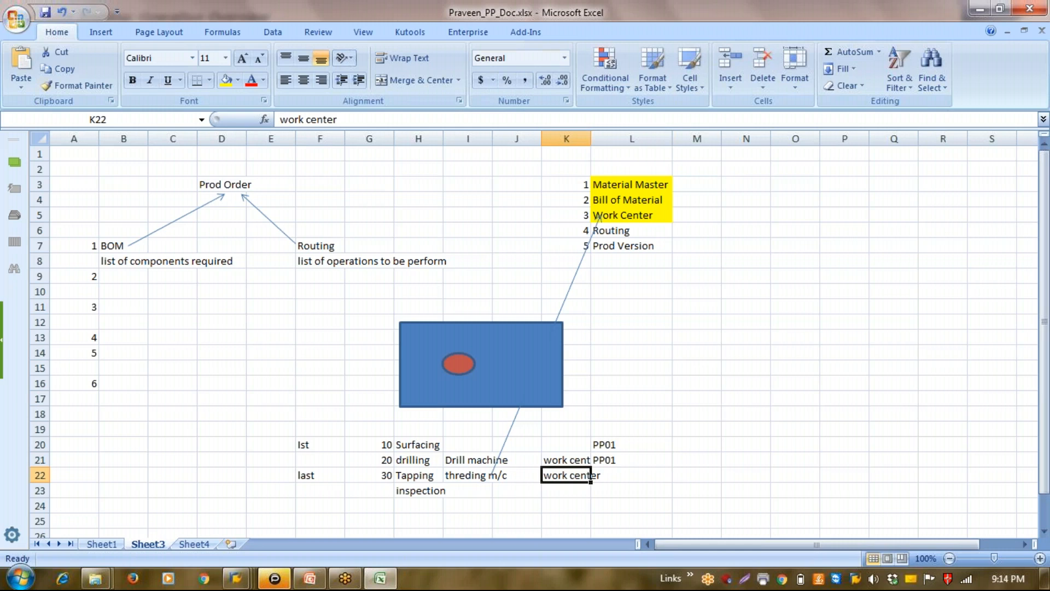
Enter PP02 in cell L22 for Tapping and PP03 in cell L23 for inspection
{"action": "left_click", "coordinate": [631, 475]}
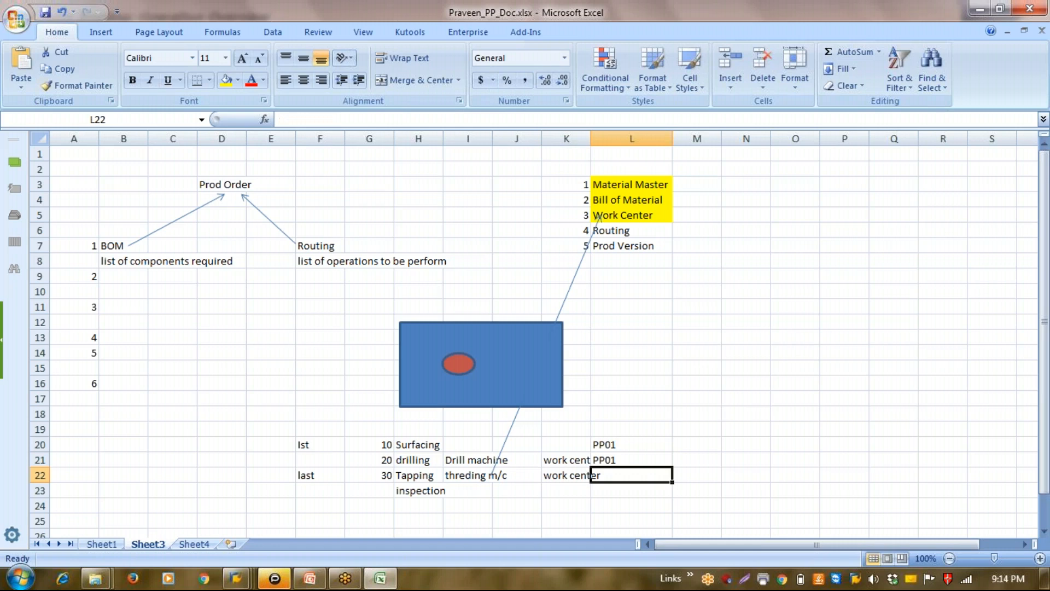
{"action": "type", "text": "PP0"}
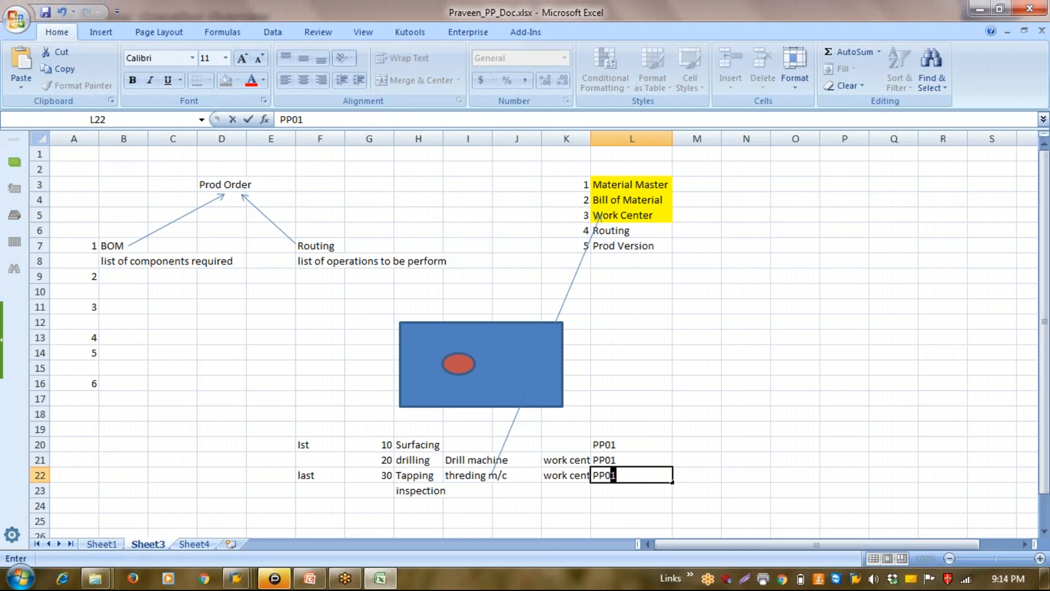
{"action": "type", "text": "2"}
{"action": "key", "text": "Return"}
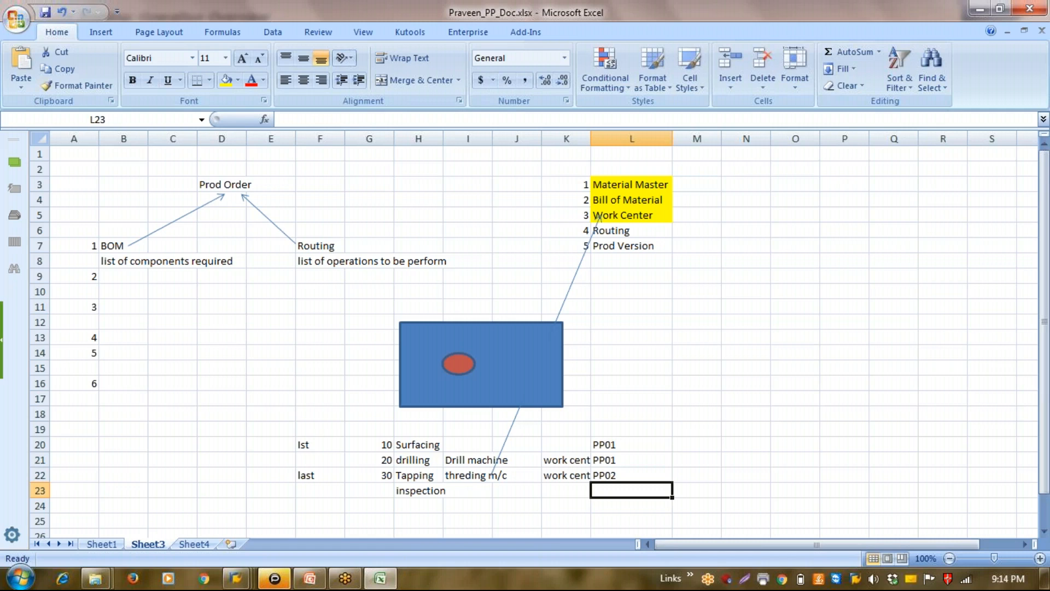
{"action": "type", "text": "PP03"}
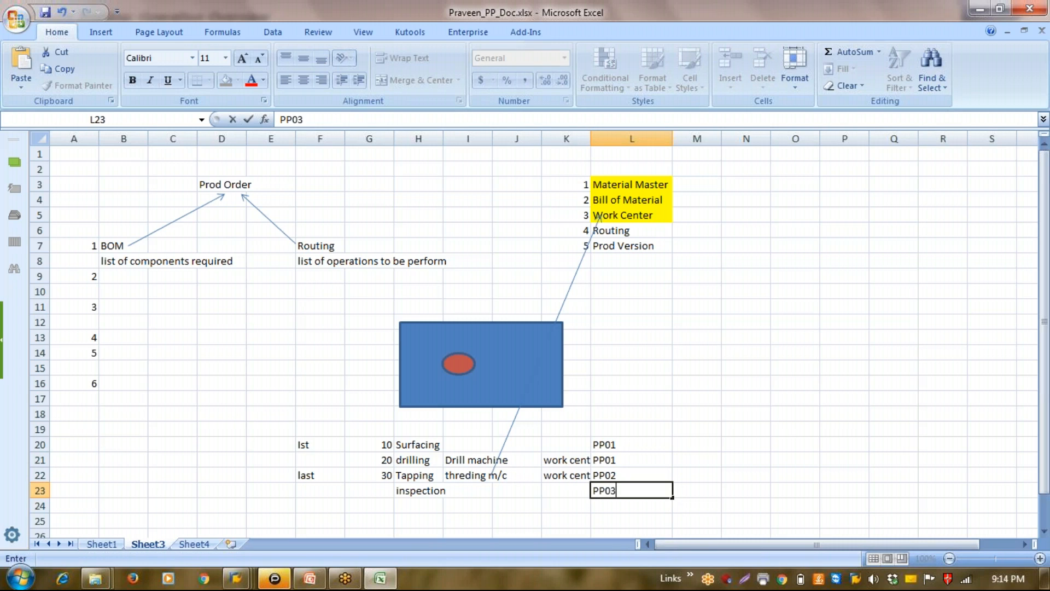
{"action": "key", "text": "Return"}
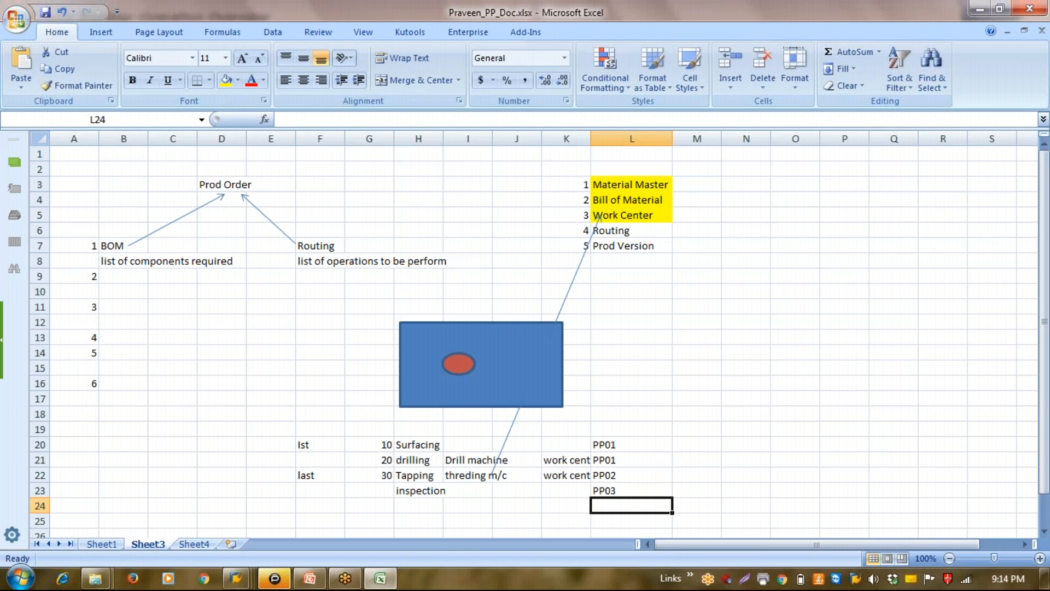
Return to the SAP session and assign control key PP03 to operation 0010 from the control key list
{"action": "key", "text": "alt+Tab"}
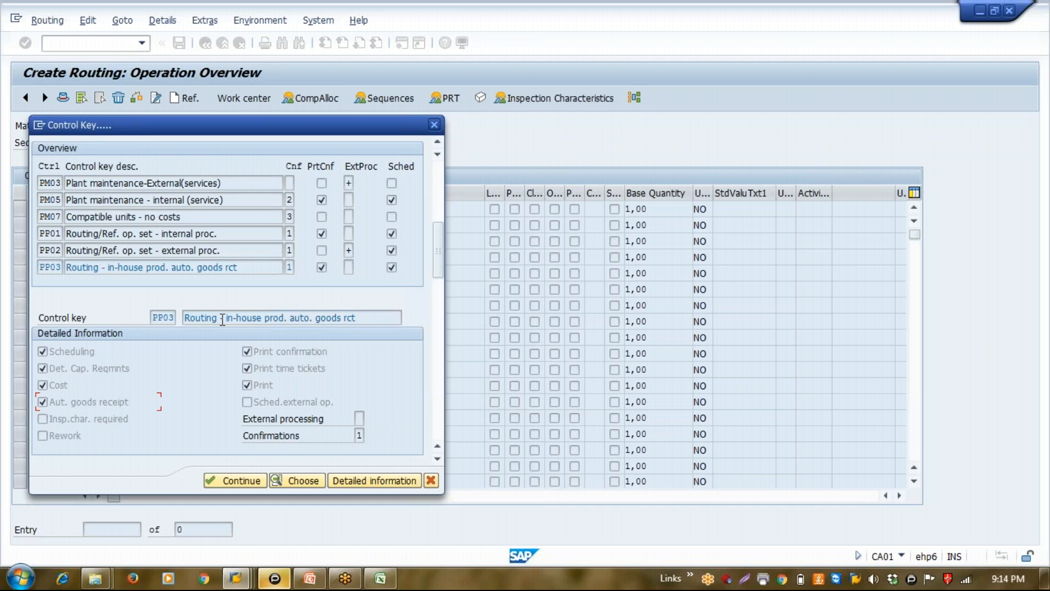
{"action": "left_click_drag", "start_coordinate": [134, 124], "coordinate": [511, 110]}
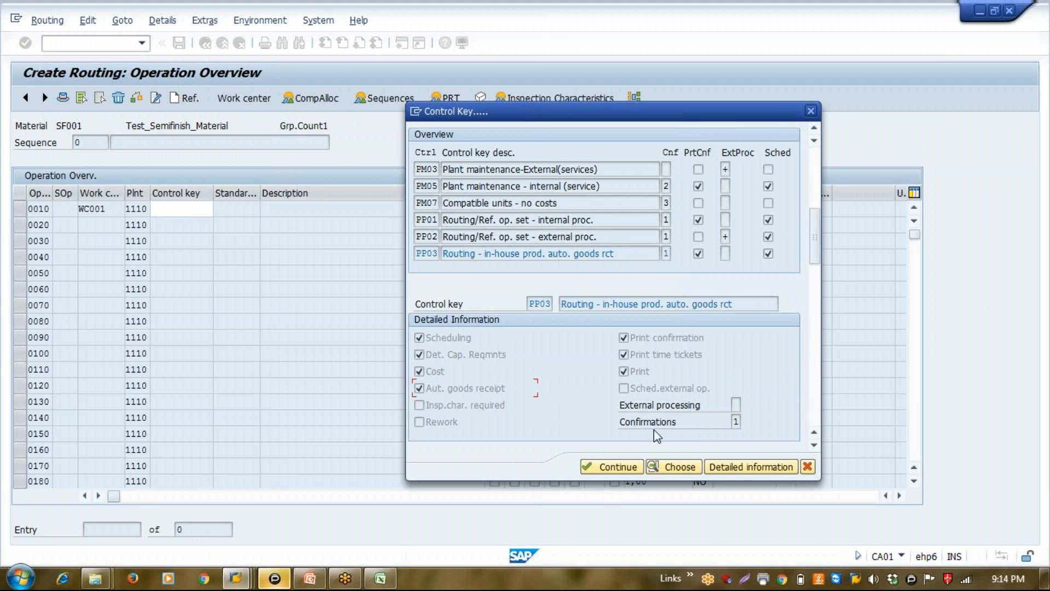
{"action": "left_click", "coordinate": [748, 467]}
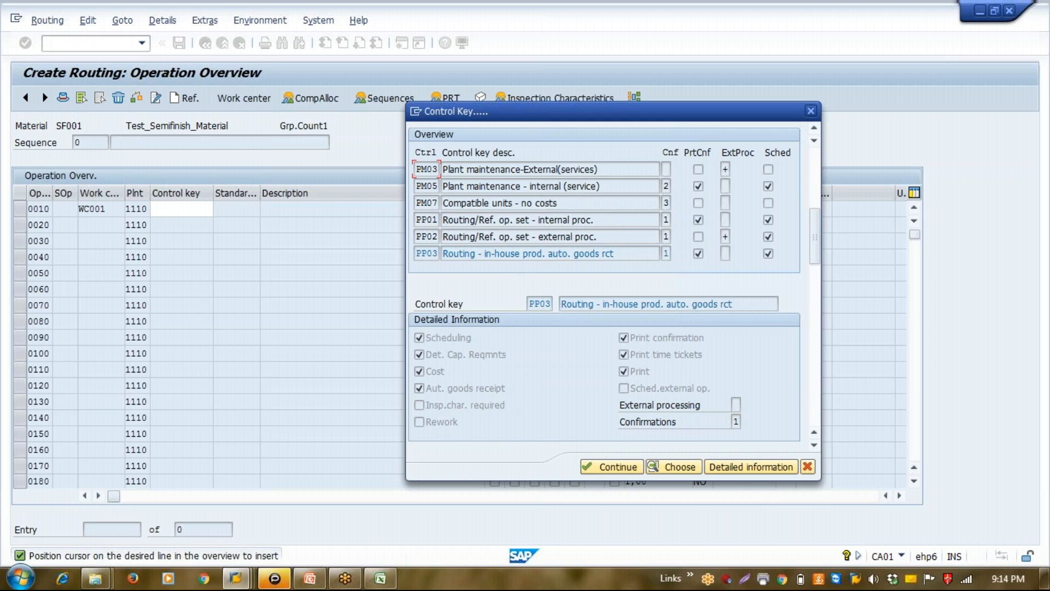
{"action": "double_click", "coordinate": [518, 254]}
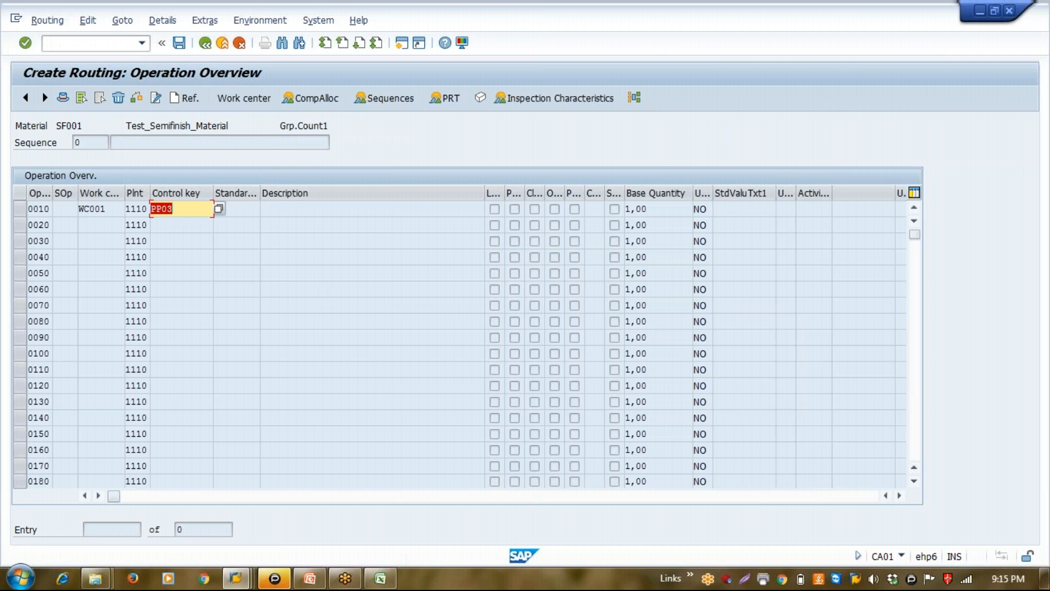
{"action": "key", "text": "Return"}
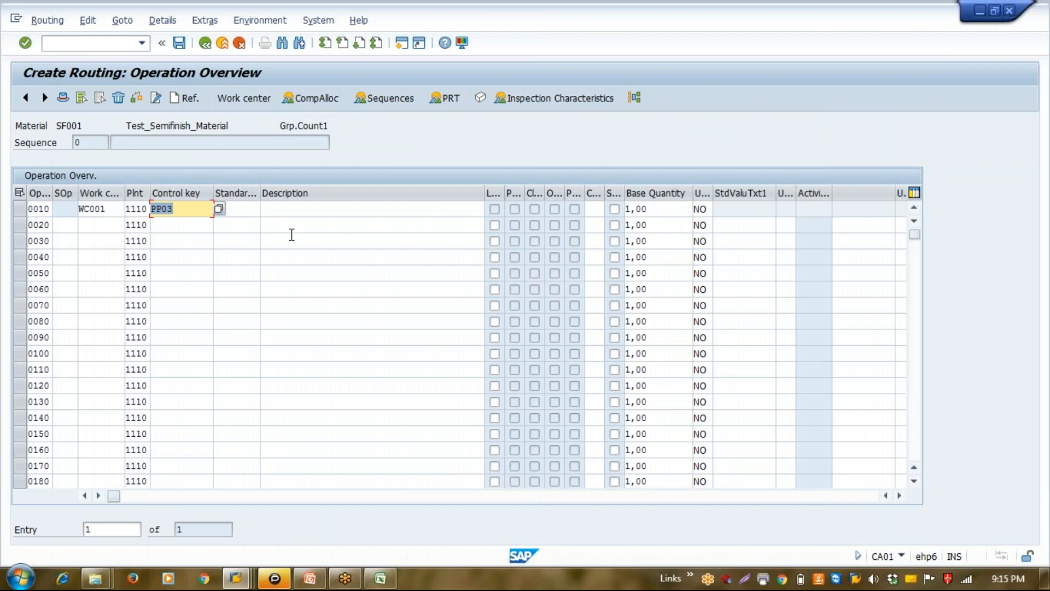
Enter "Slitting of coils" as the description of operation 0010
{"action": "left_click", "coordinate": [297, 210]}
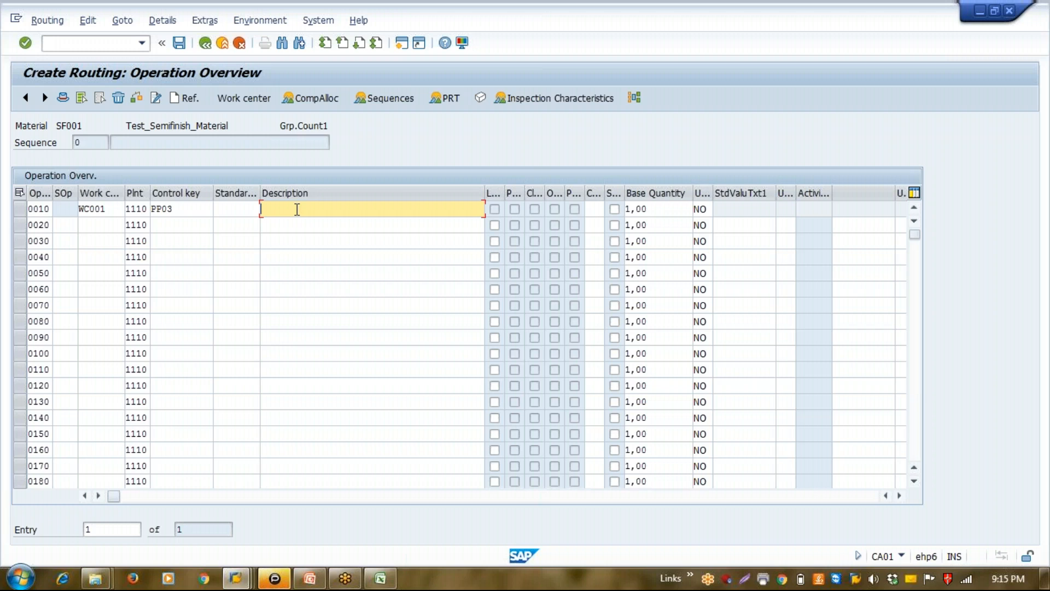
{"action": "type", "text": "Slitting of coils"}
{"action": "key", "text": "Return"}
Select operation 0010, view its material component overview and return to the operation overview
{"action": "left_click", "coordinate": [25, 215]}
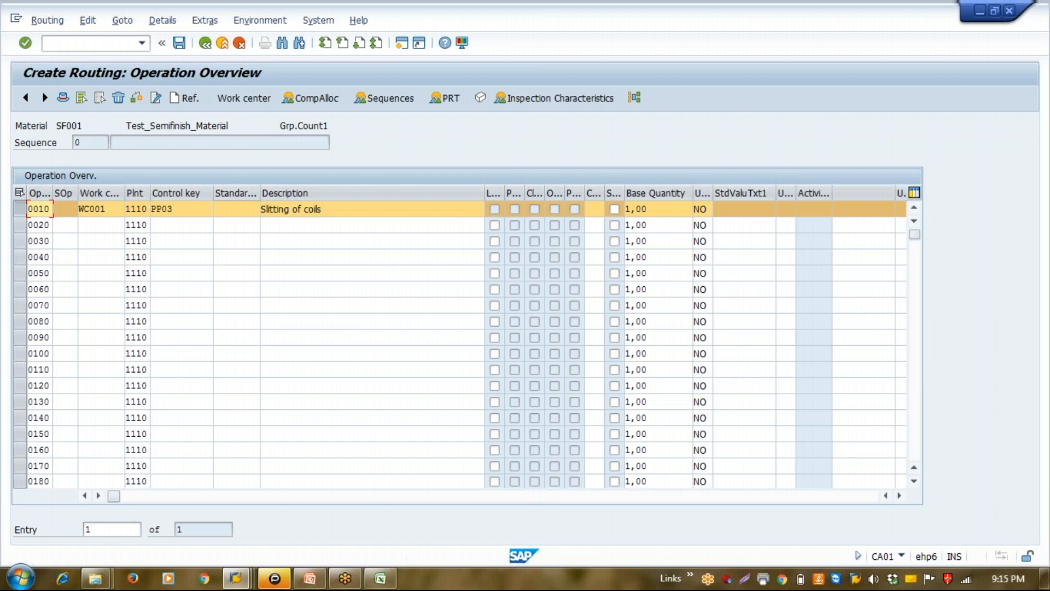
{"action": "left_click", "coordinate": [316, 103]}
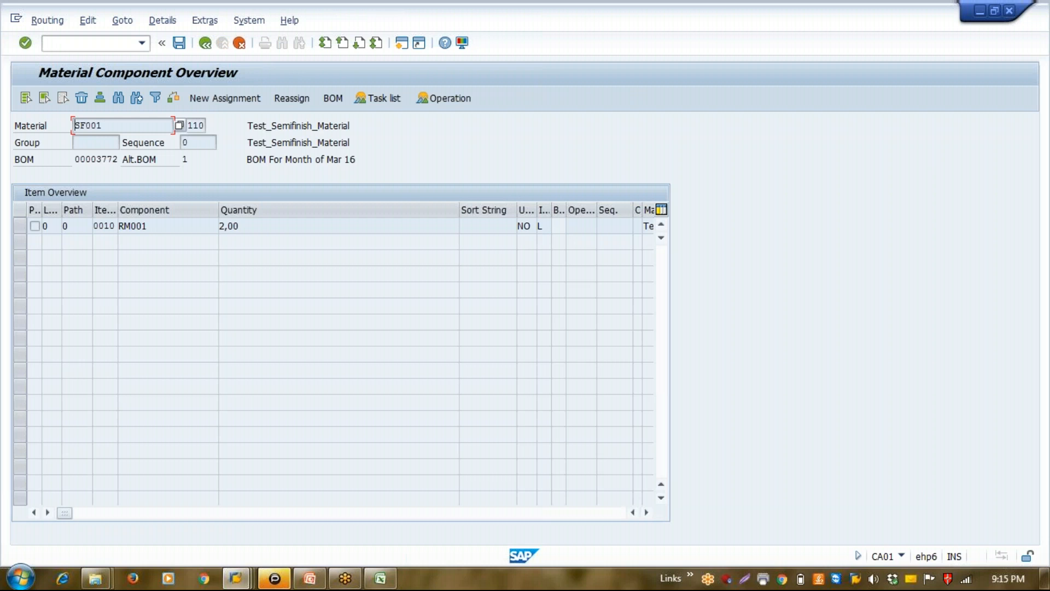
{"action": "left_click", "coordinate": [205, 42]}
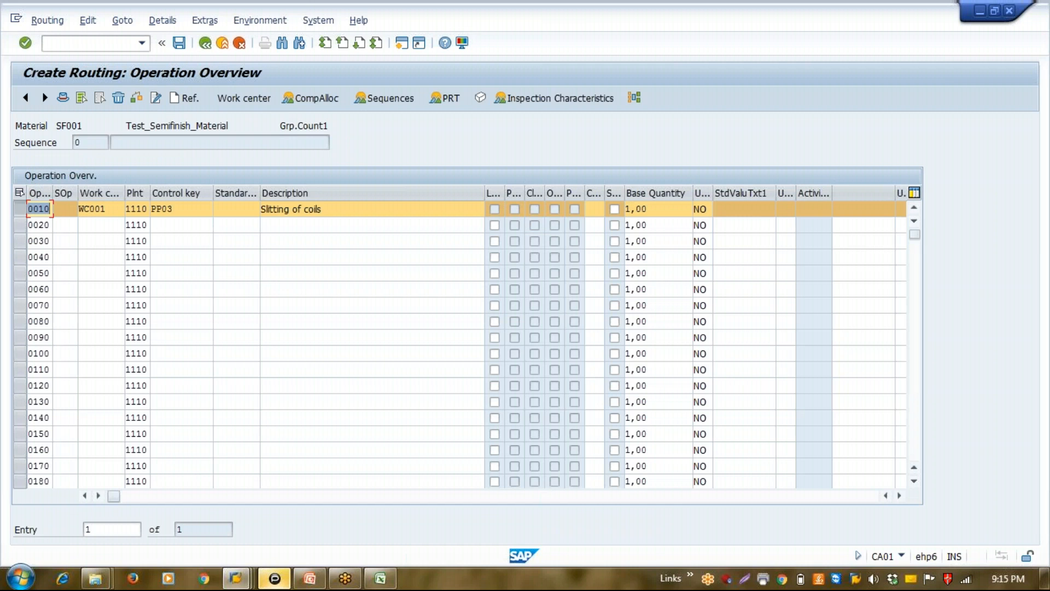
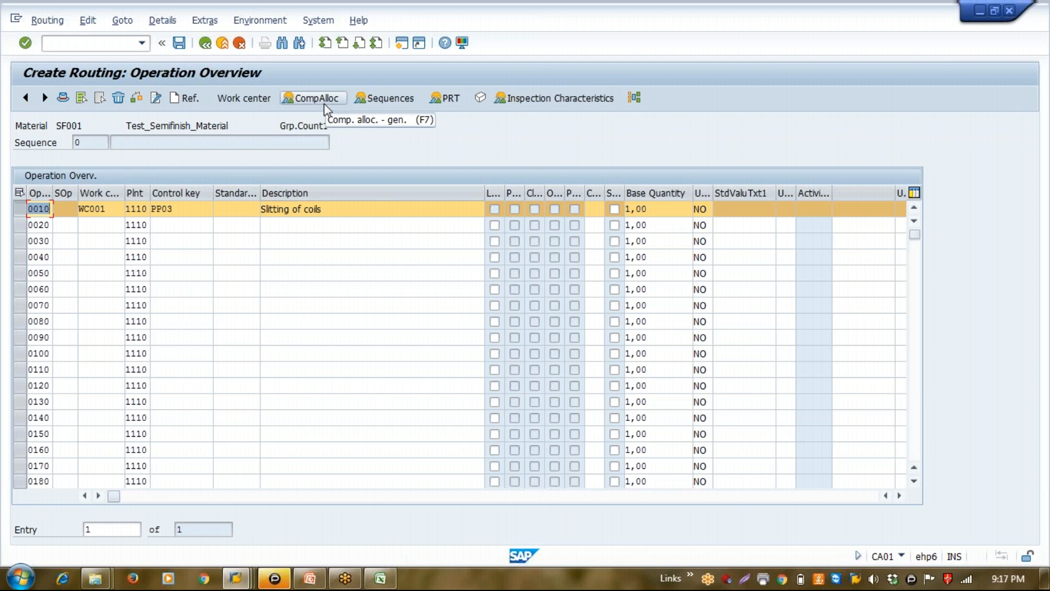
Open the component allocation of operation 0010 and assign component RM001 to operation 0010 in sequence 0
{"action": "left_click", "coordinate": [324, 103]}
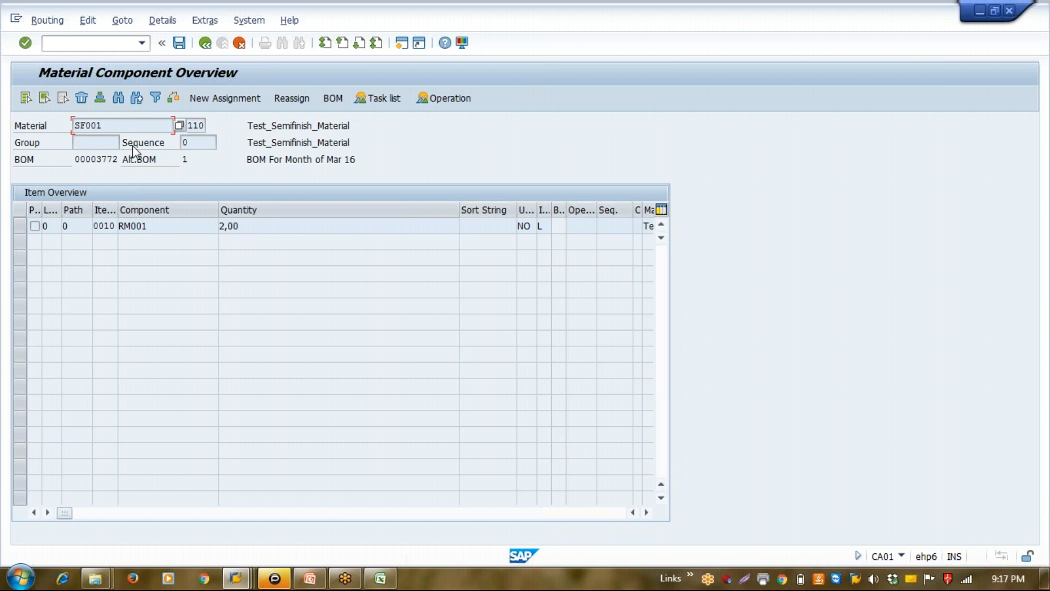
{"action": "left_click", "coordinate": [141, 128]}
{"action": "left_click", "coordinate": [20, 227]}
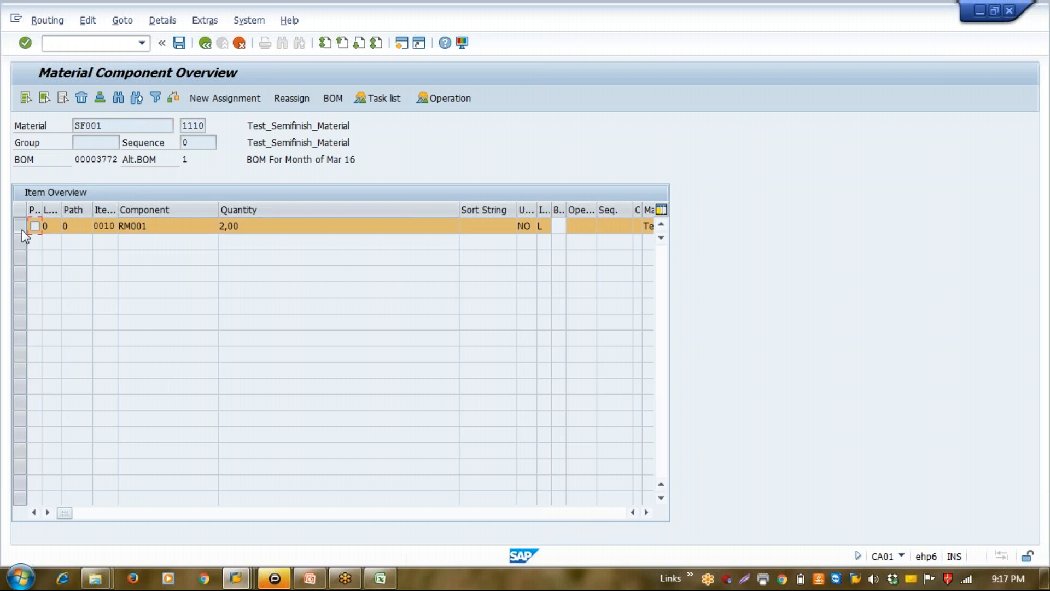
{"action": "left_click", "coordinate": [250, 100]}
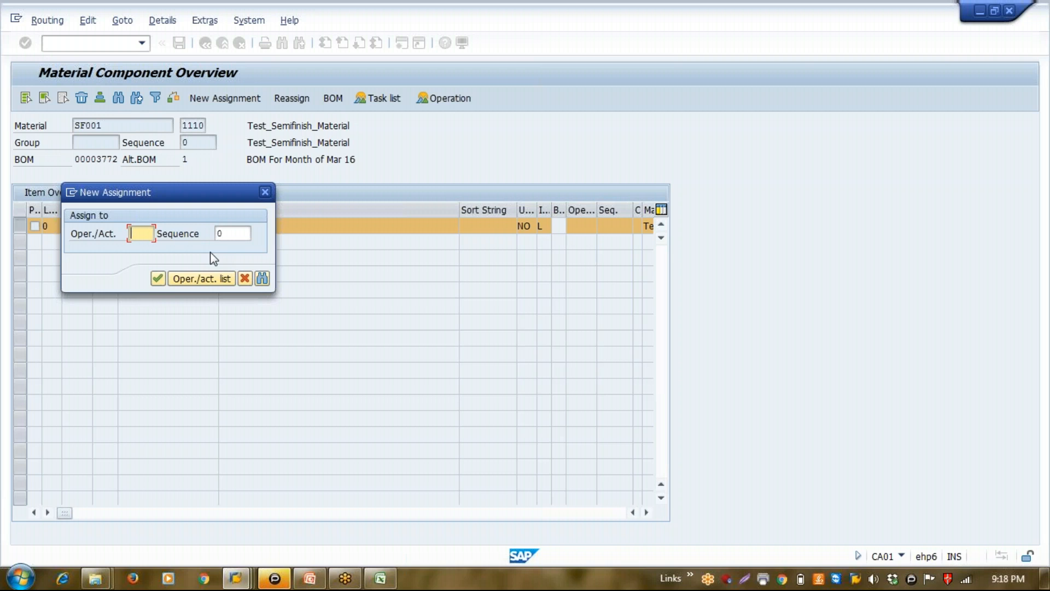
{"action": "type", "text": "00"}
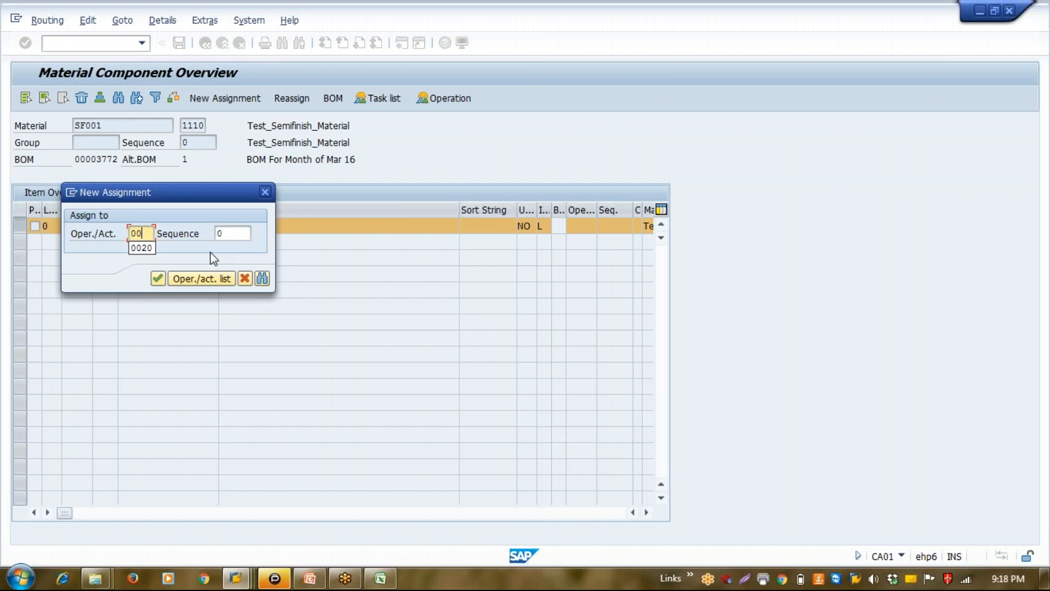
{"action": "type", "text": "10"}
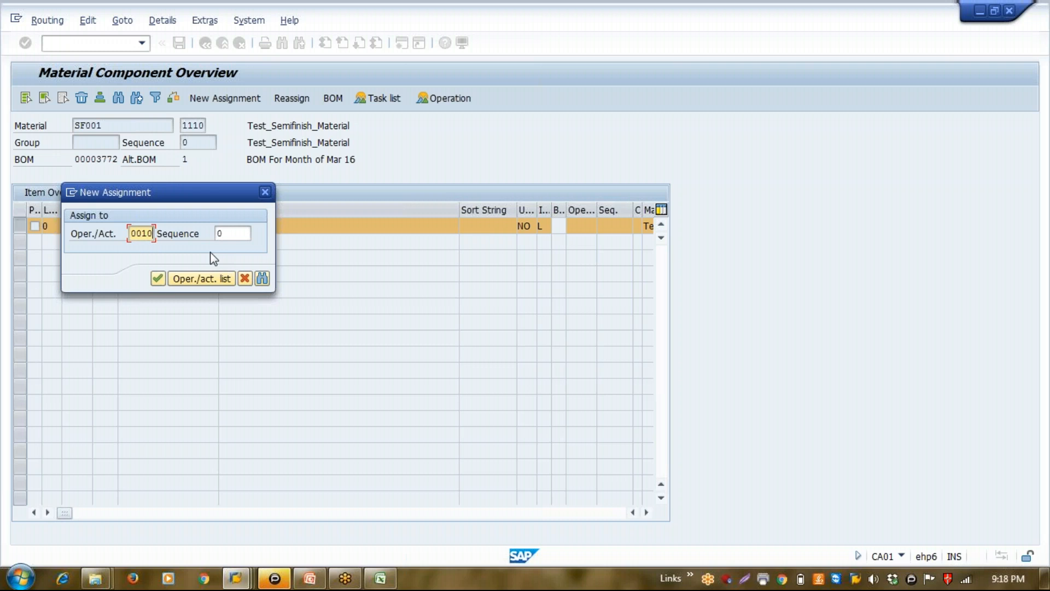
{"action": "key", "text": "Return"}
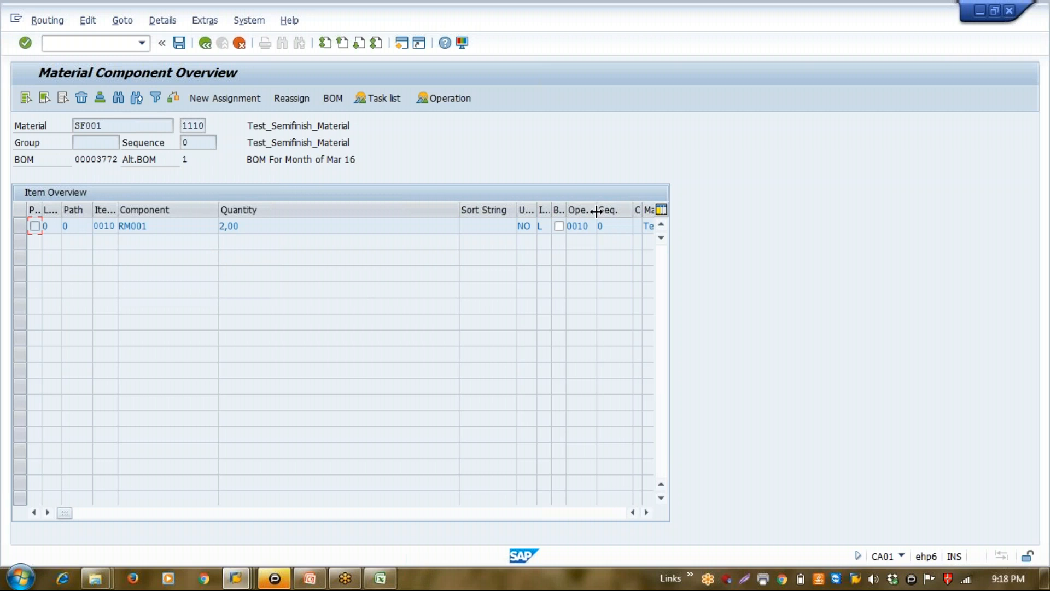
Widen the Oper./Act. column in the component item overview and return to the operation overview
{"action": "left_click_drag", "start_coordinate": [599, 211], "coordinate": [623, 218]}
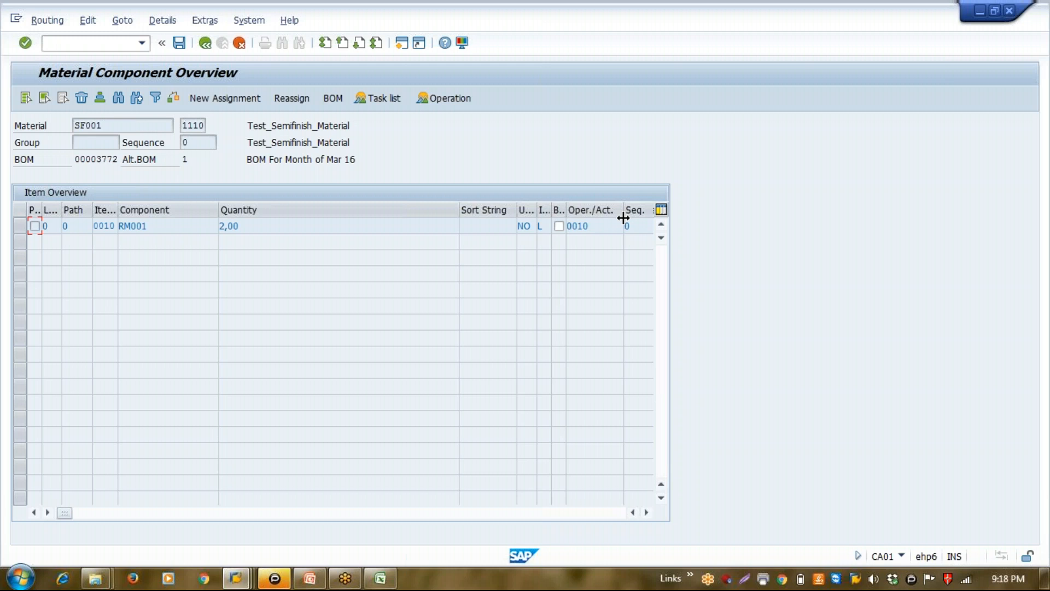
{"action": "left_click", "coordinate": [162, 228]}
{"action": "left_click", "coordinate": [206, 45]}
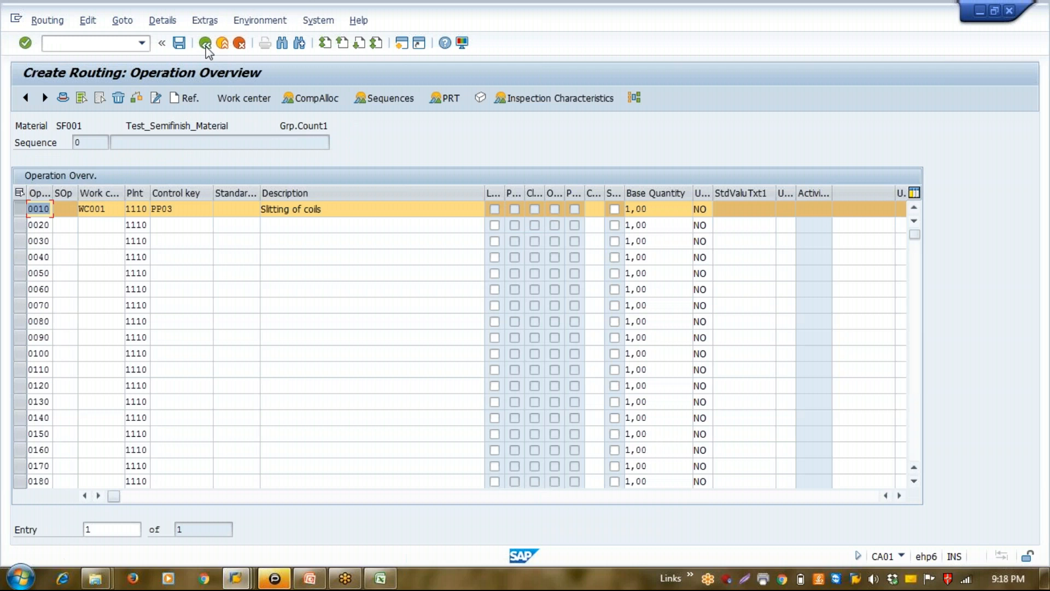
Examine the detailed information of control key PP03 from operation 0010's control key list and return to the operation overview
{"action": "left_click", "coordinate": [183, 211]}
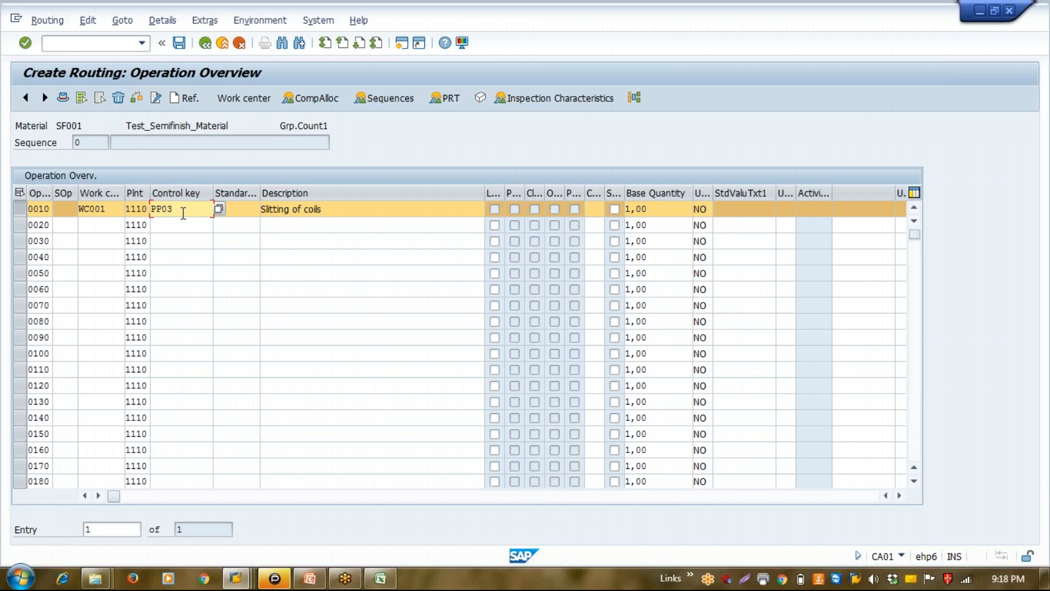
{"action": "left_click", "coordinate": [218, 209]}
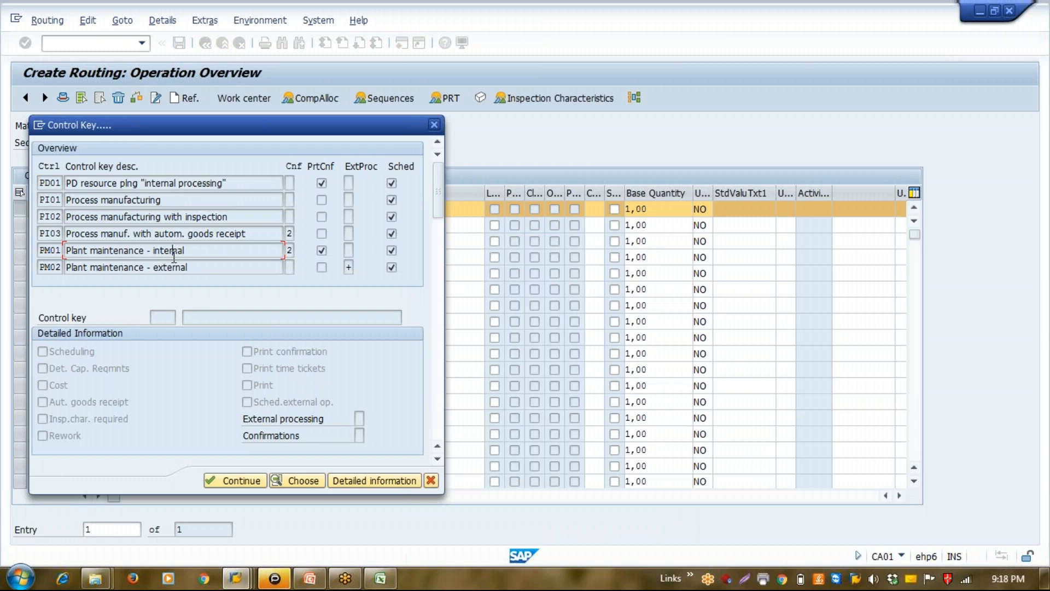
{"action": "key", "text": "Page_Down"}
{"action": "left_click", "coordinate": [169, 267]}
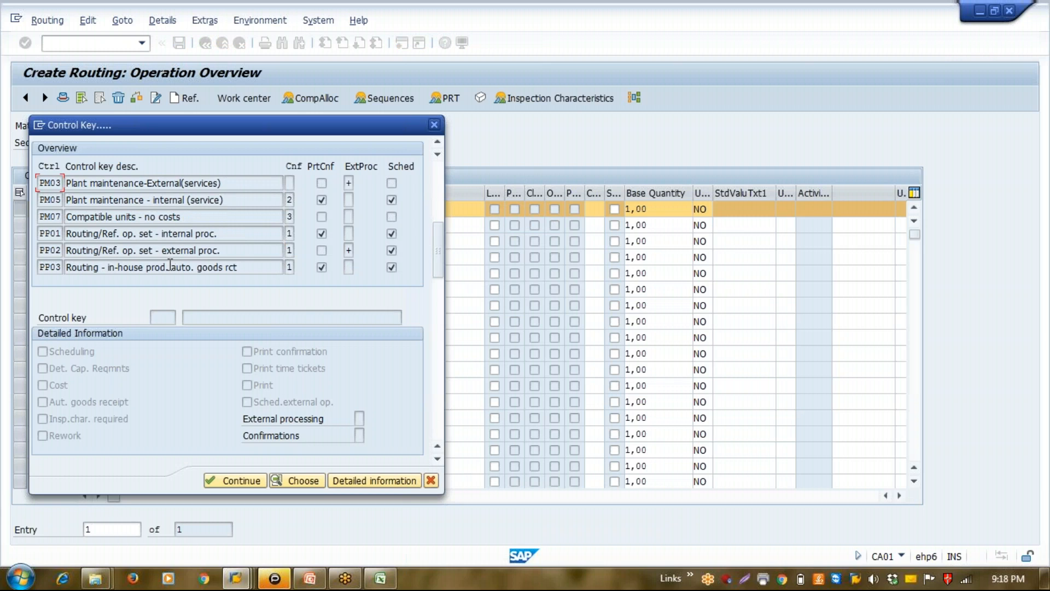
{"action": "left_click", "coordinate": [337, 481]}
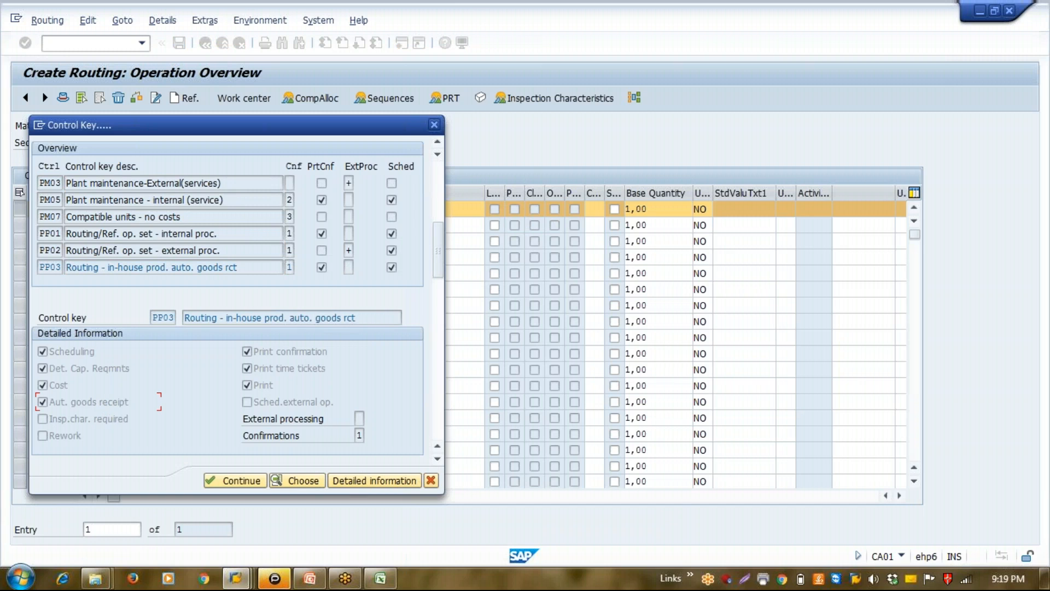
{"action": "left_click", "coordinate": [233, 481]}
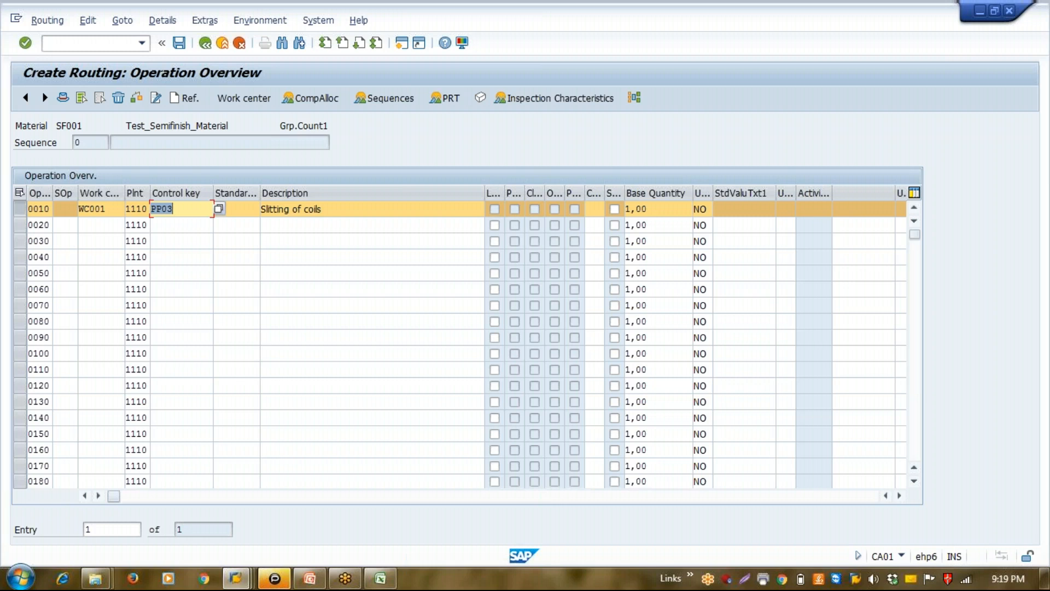
Save the new routing for material SF001
{"action": "left_click", "coordinate": [179, 43]}
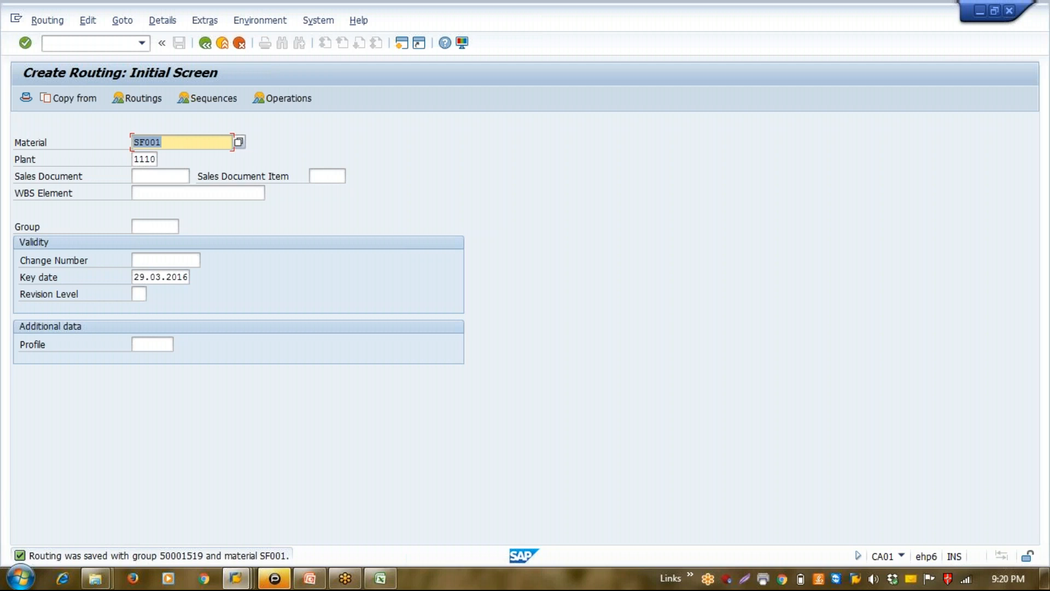
{"action": "key", "text": "Right"}
Switch to the Excel workbook and fill the Routing cell L6 with yellow, leaving Prod Version in L7 selected
{"action": "left_click", "coordinate": [380, 580]}
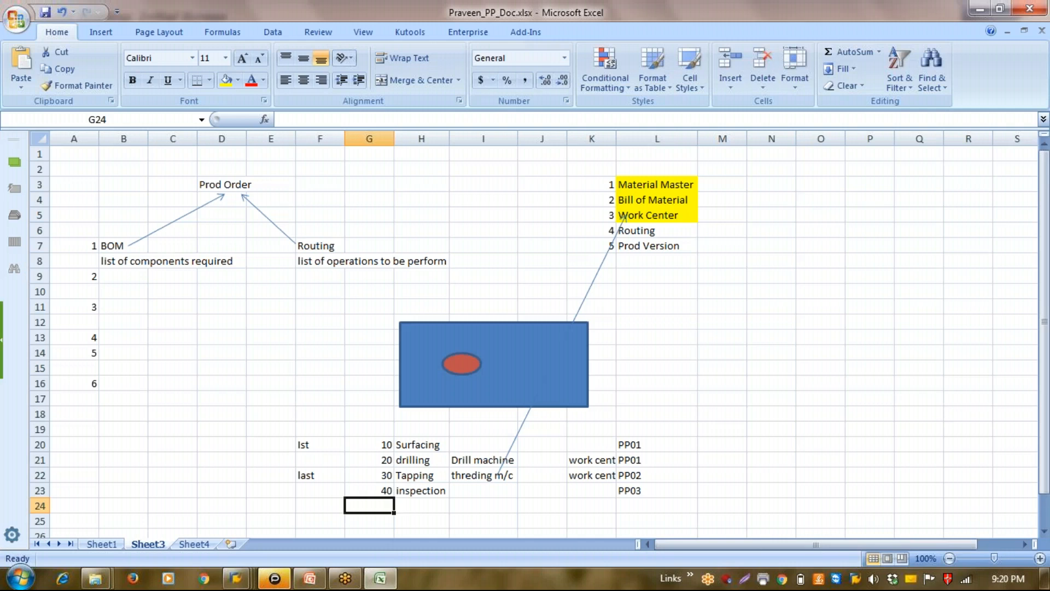
{"action": "left_click", "coordinate": [644, 240]}
{"action": "left_click", "coordinate": [642, 233]}
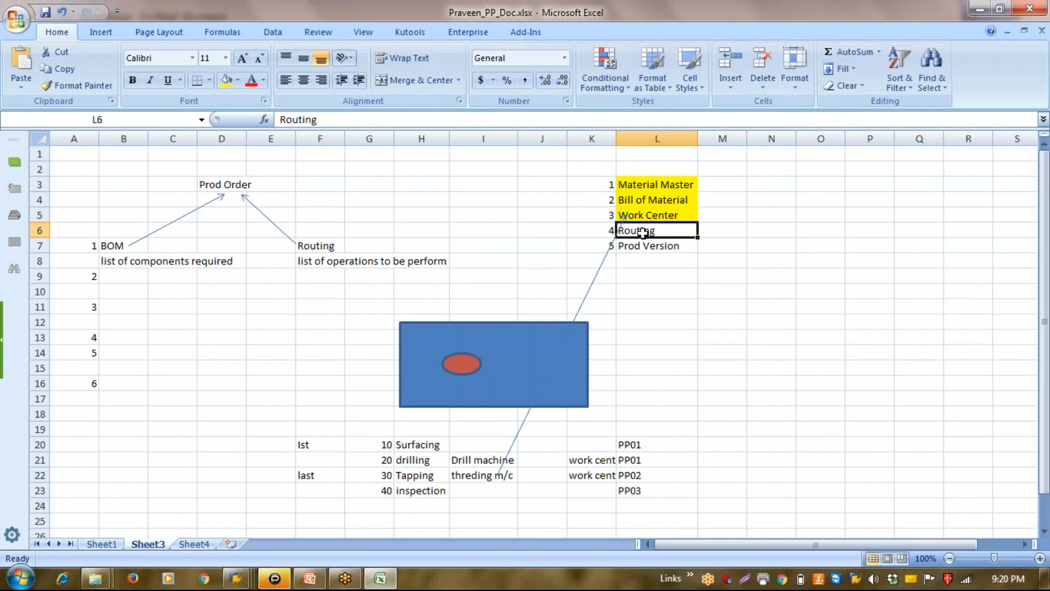
{"action": "left_click", "coordinate": [232, 85]}
{"action": "left_click", "coordinate": [654, 247]}
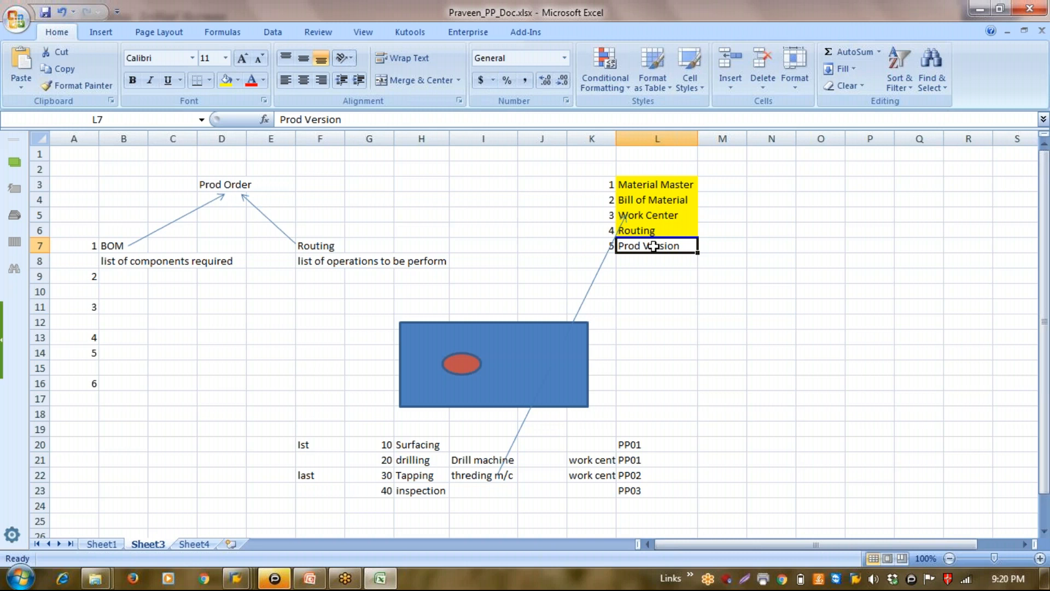
Switch to the SAP Display Work Center session, leave that transaction and start transaction MM02
{"action": "left_click", "coordinate": [251, 578]}
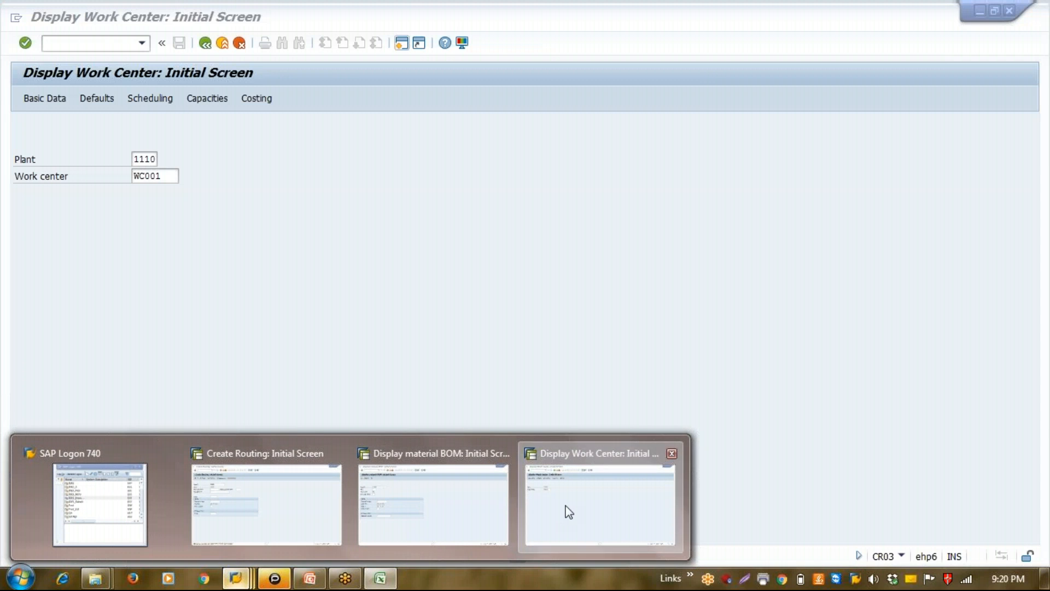
{"action": "left_click", "coordinate": [565, 511]}
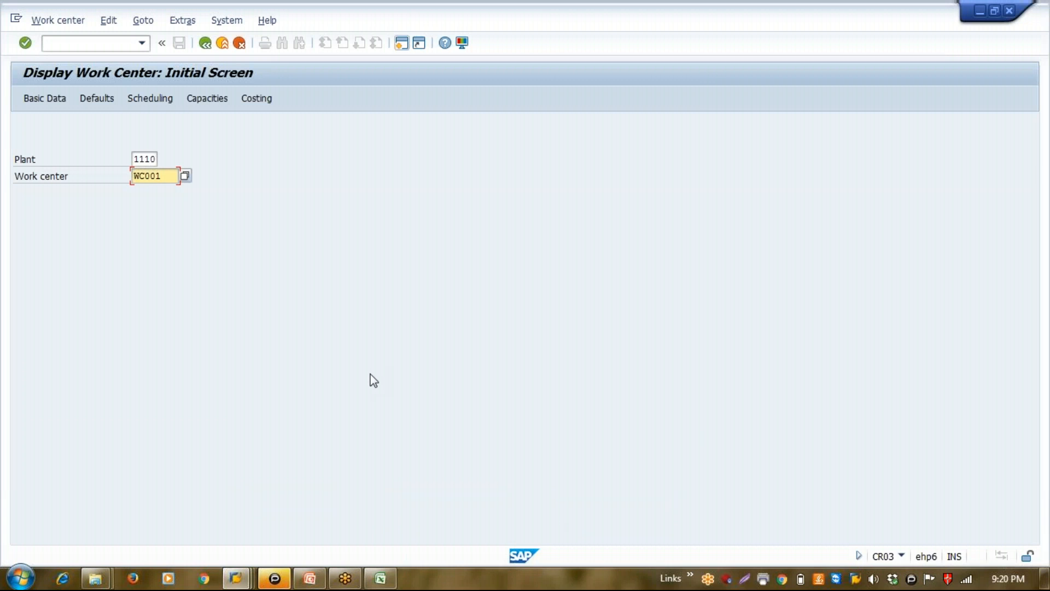
{"action": "left_click", "coordinate": [206, 44]}
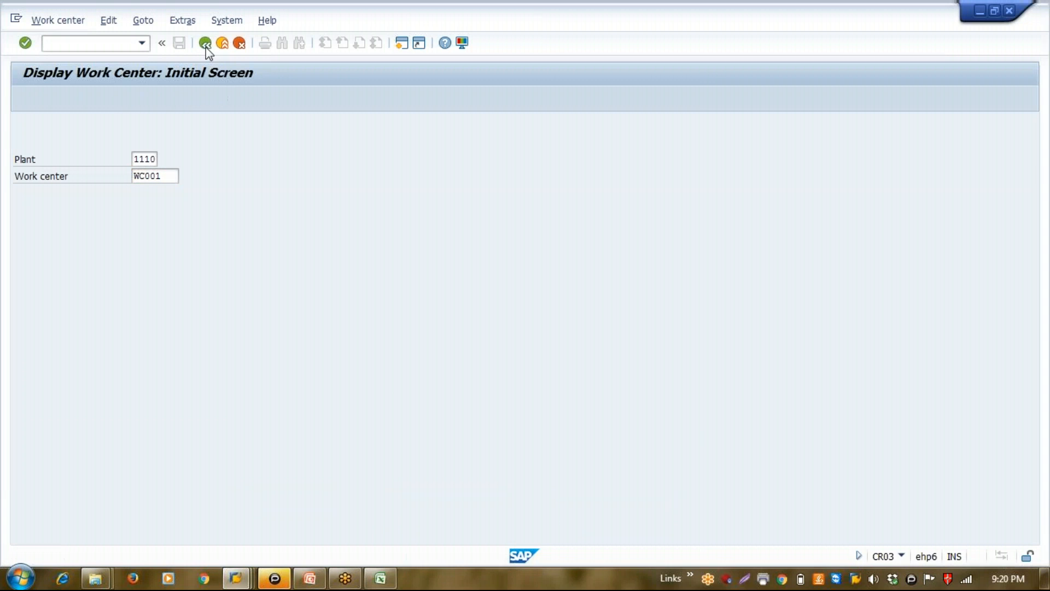
{"action": "left_click", "coordinate": [109, 45]}
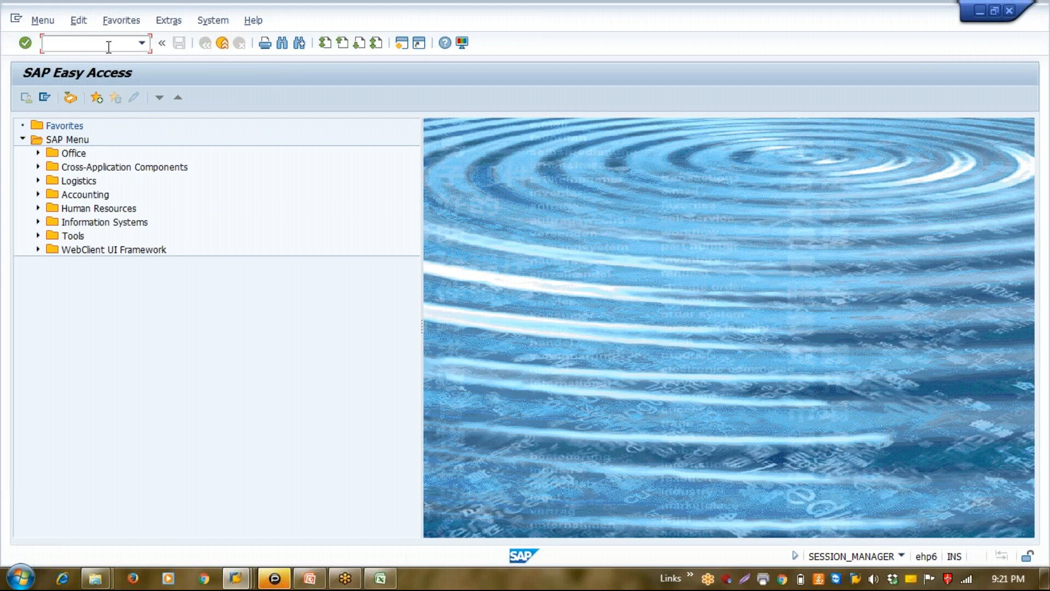
{"action": "type", "text": "mm02"}
{"action": "key", "text": "Return"}
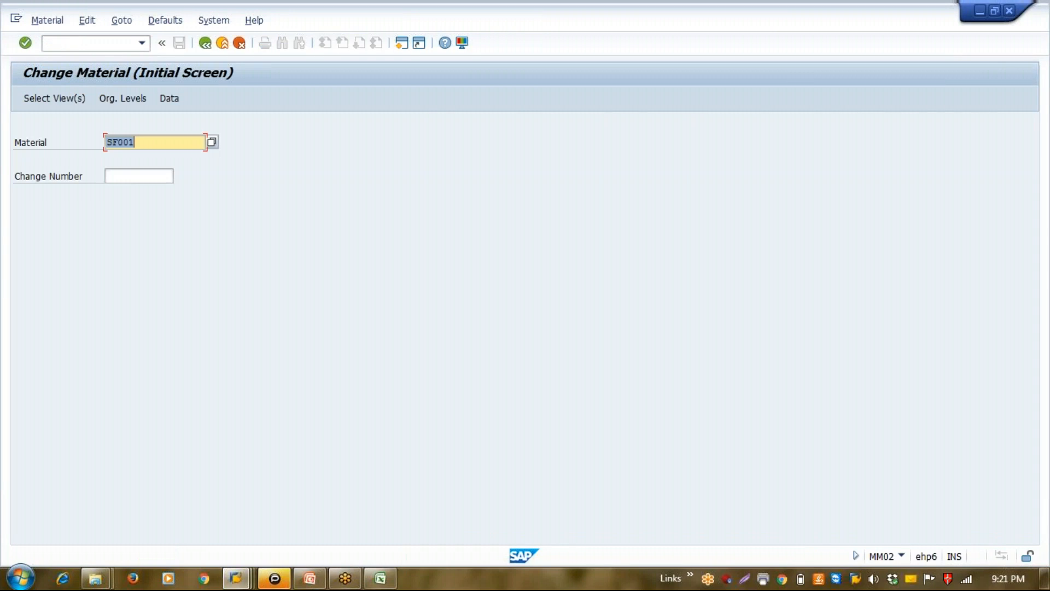
Open the Work Scheduling view of material SF001 for plant 1110
{"action": "key", "text": "Return"}
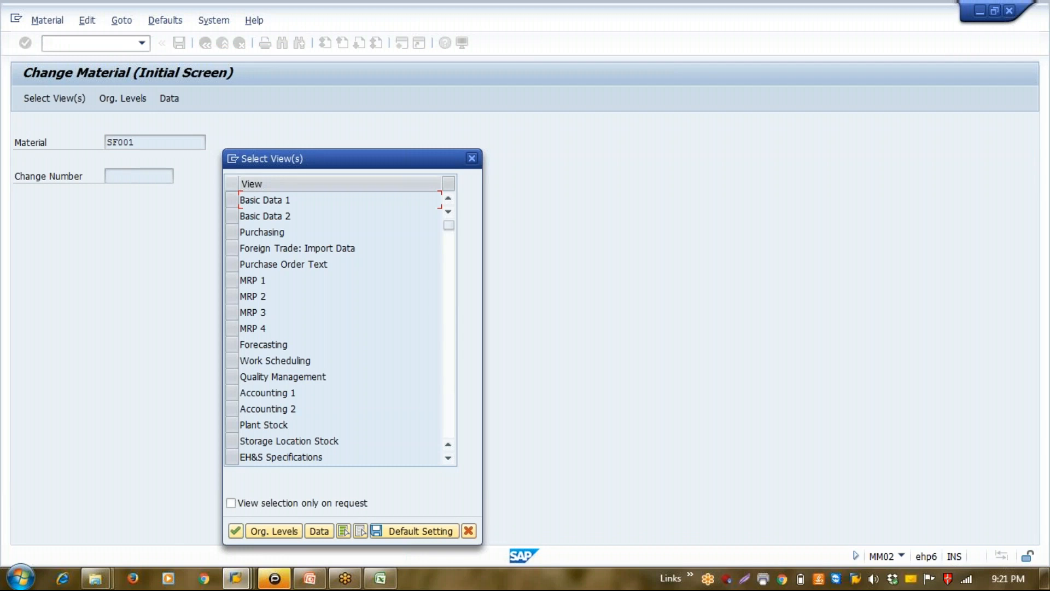
{"action": "left_click", "coordinate": [231, 361]}
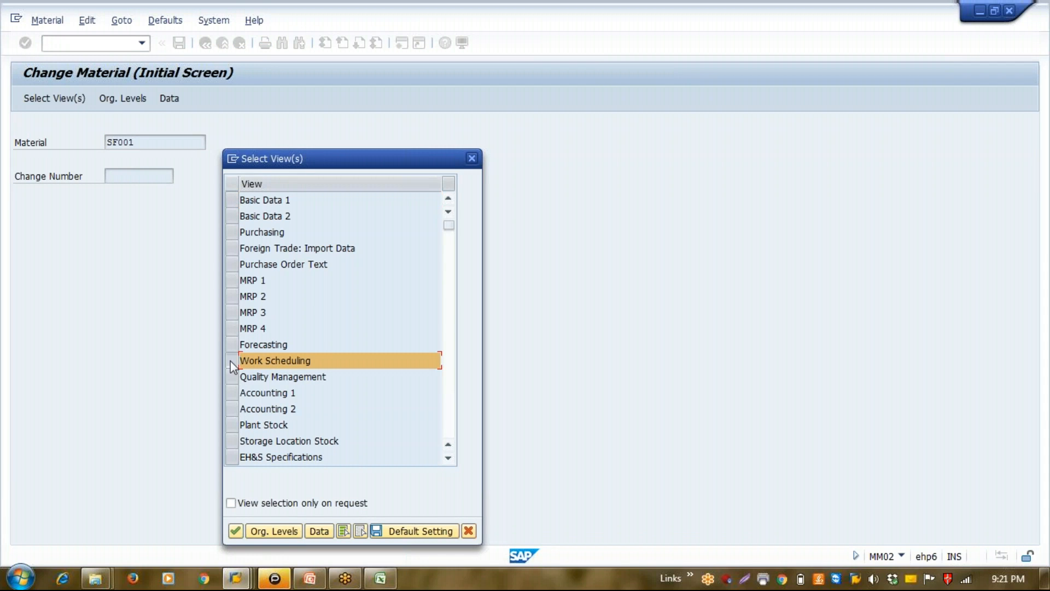
{"action": "key", "text": "Return"}
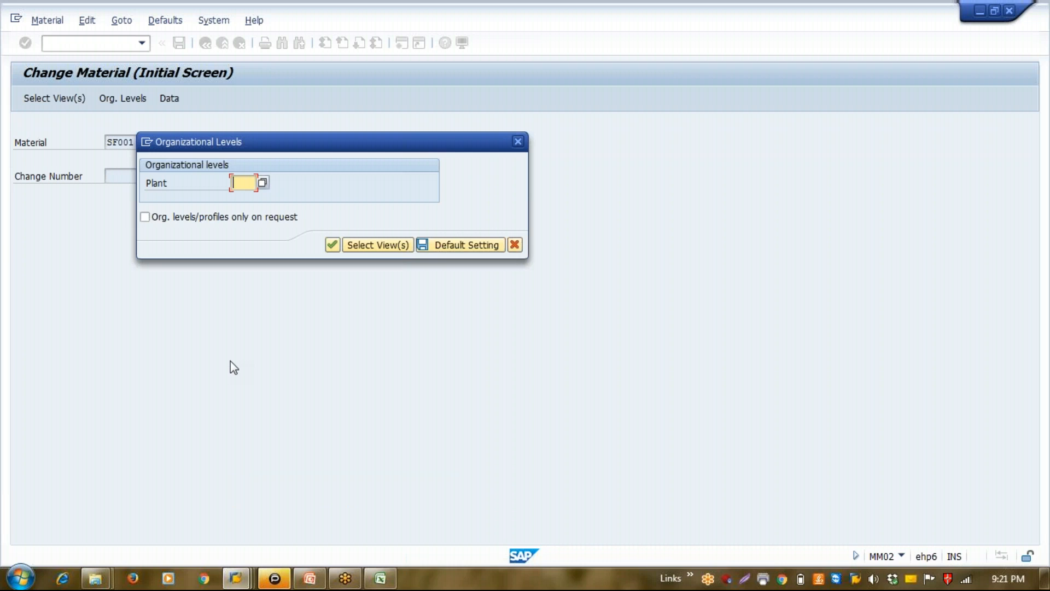
{"action": "type", "text": "1110"}
{"action": "key", "text": "Return"}
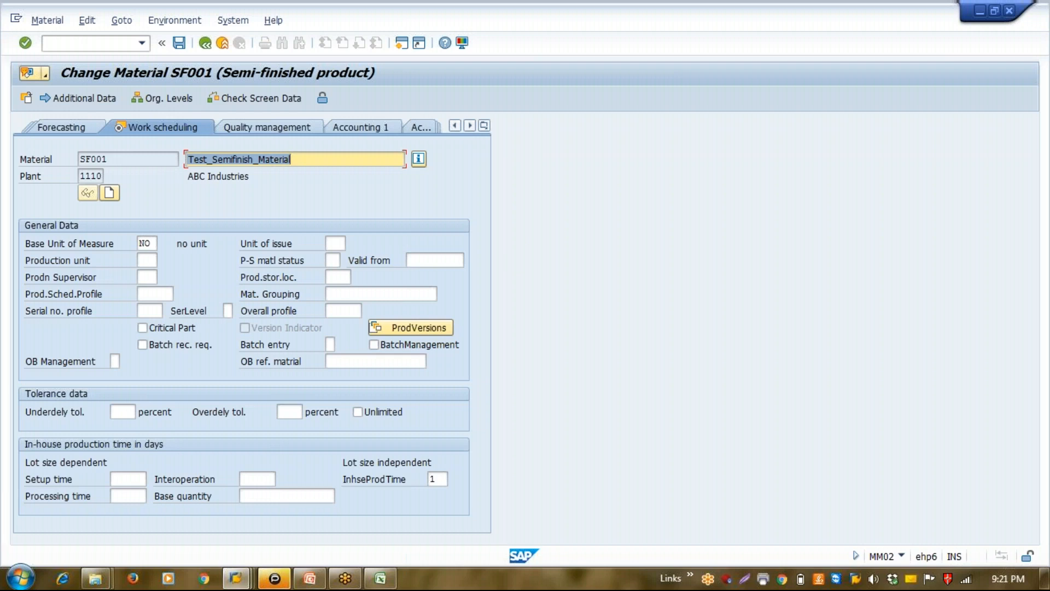
Open the production versions of SF001 and add version 0001 with the text "March-16"
{"action": "left_click", "coordinate": [405, 329]}
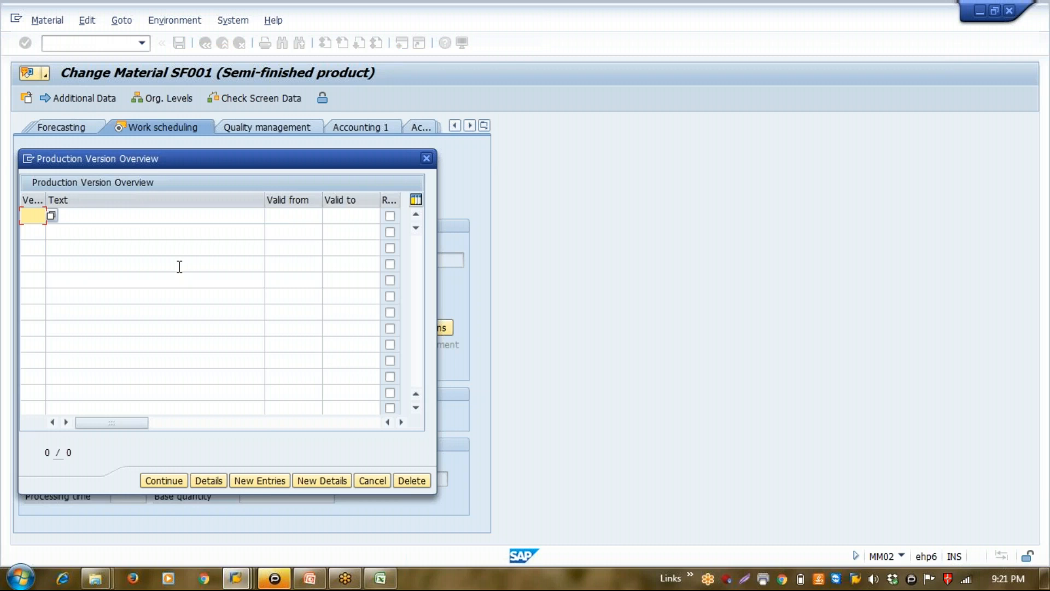
{"action": "key", "text": "BackSpace"}
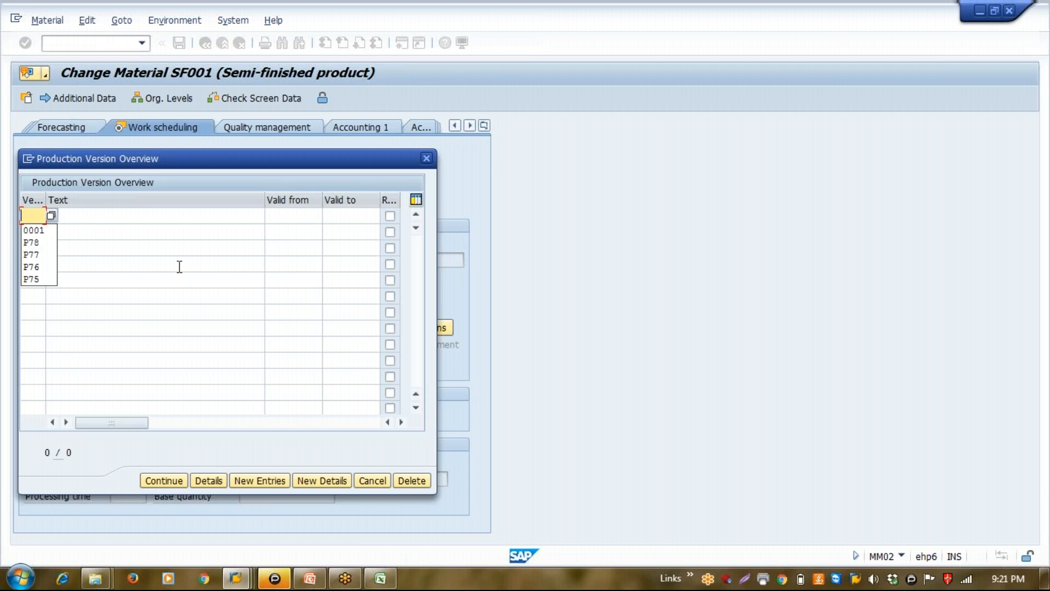
{"action": "key", "text": "Down"}
{"action": "key", "text": "Return"}
{"action": "key", "text": "Tab"}
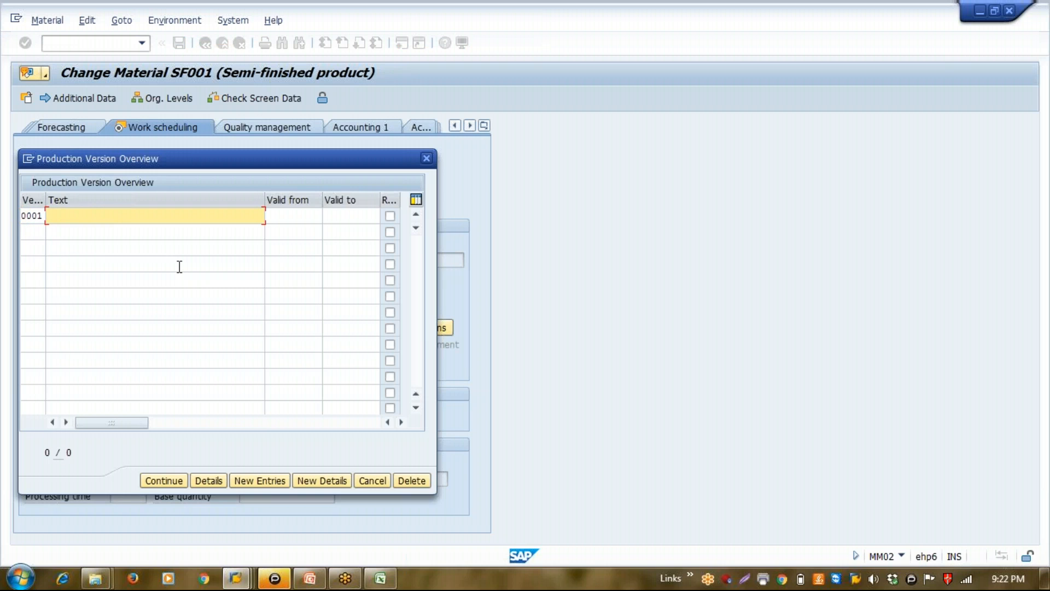
{"action": "type", "text": "March-16"}
Set the validity of production version 0001 from 01.03.2016 to 31.03.2016
{"action": "key", "text": "Tab"}
{"action": "type", "text": "01"}
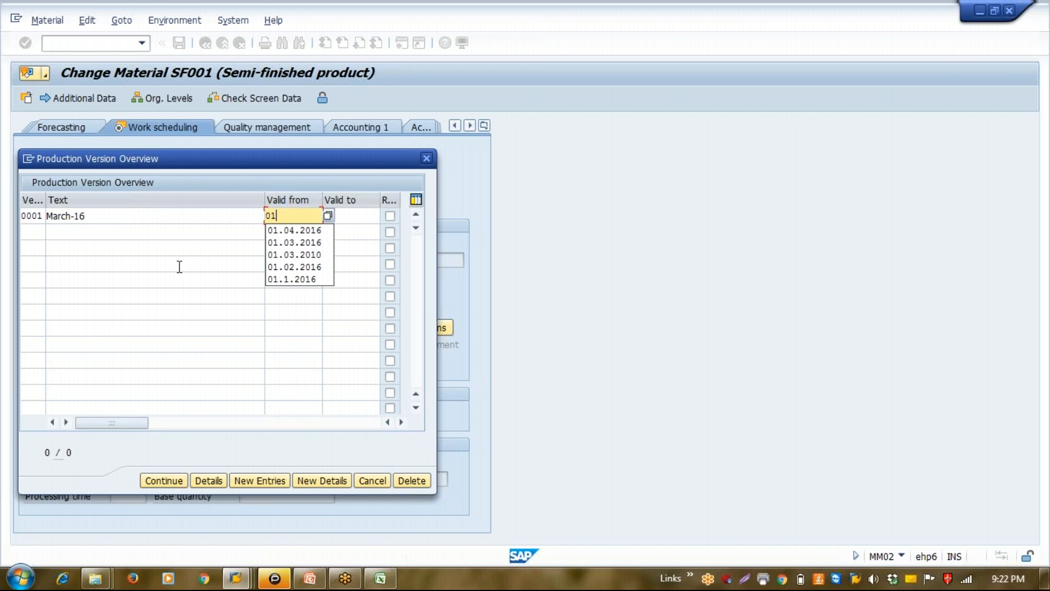
{"action": "key", "text": "Down"}
{"action": "key", "text": "Down"}
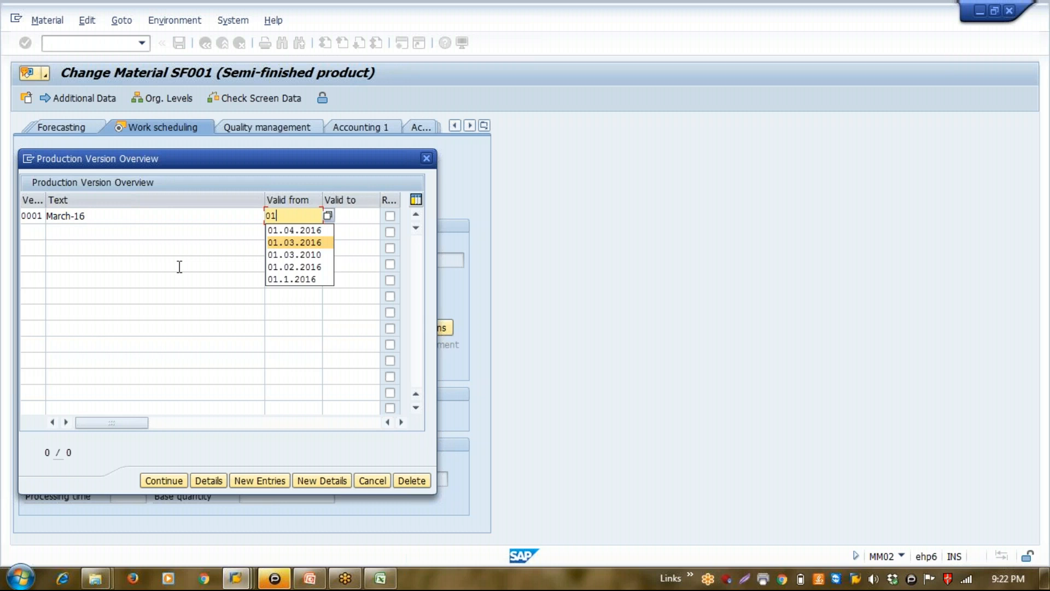
{"action": "key", "text": "Return"}
{"action": "key", "text": "Tab"}
{"action": "type", "text": "3"}
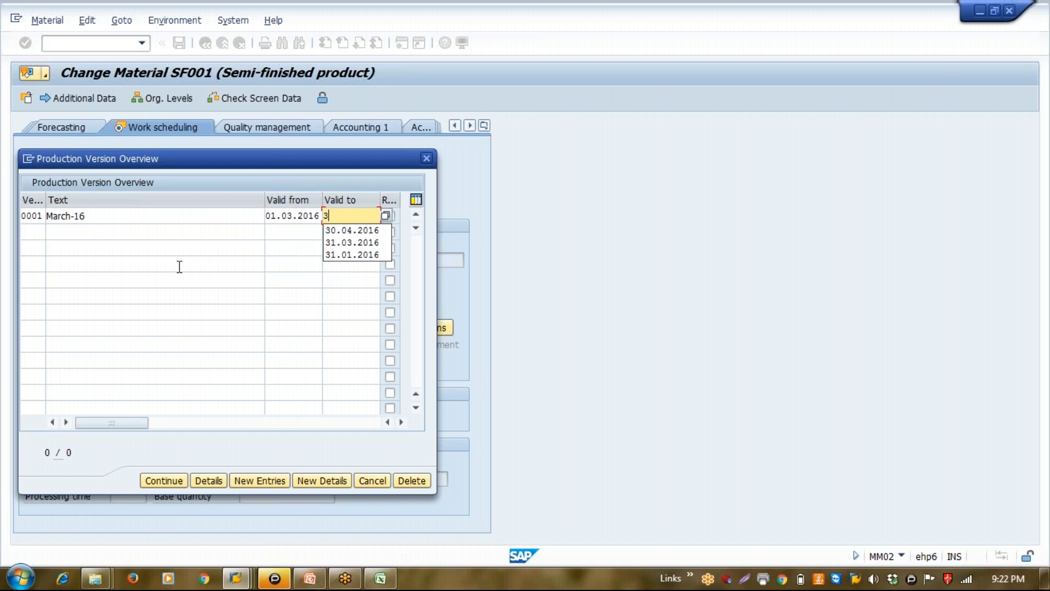
{"action": "key", "text": "Down"}
{"action": "key", "text": "Down"}
{"action": "key", "text": "Return"}
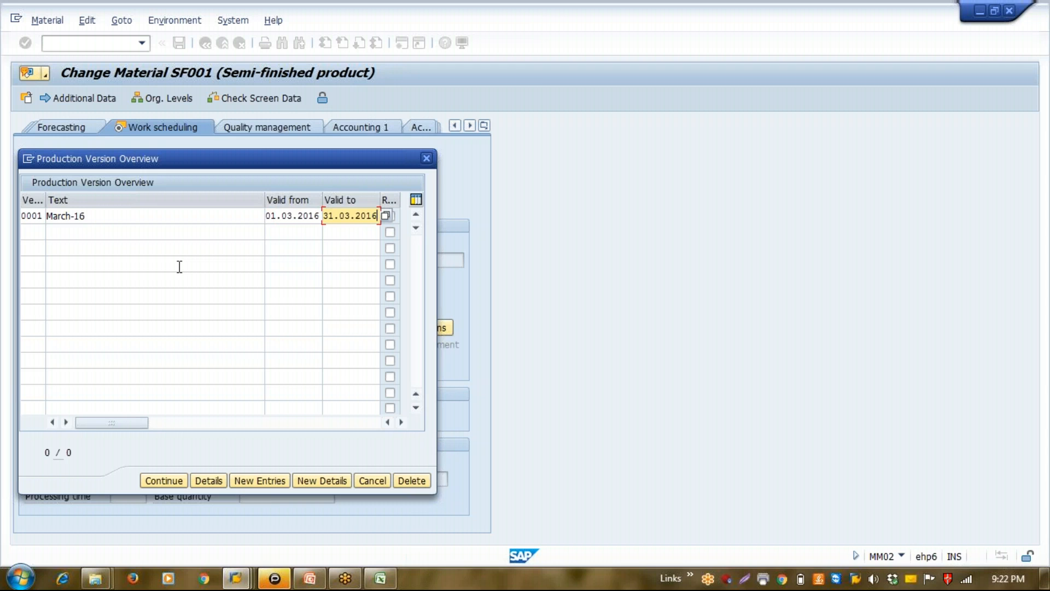
Open the details of production version 0001 and assign Routing group 50001519 with group counter 1 for detailed planning, searching by material
{"action": "double_click", "coordinate": [160, 216]}
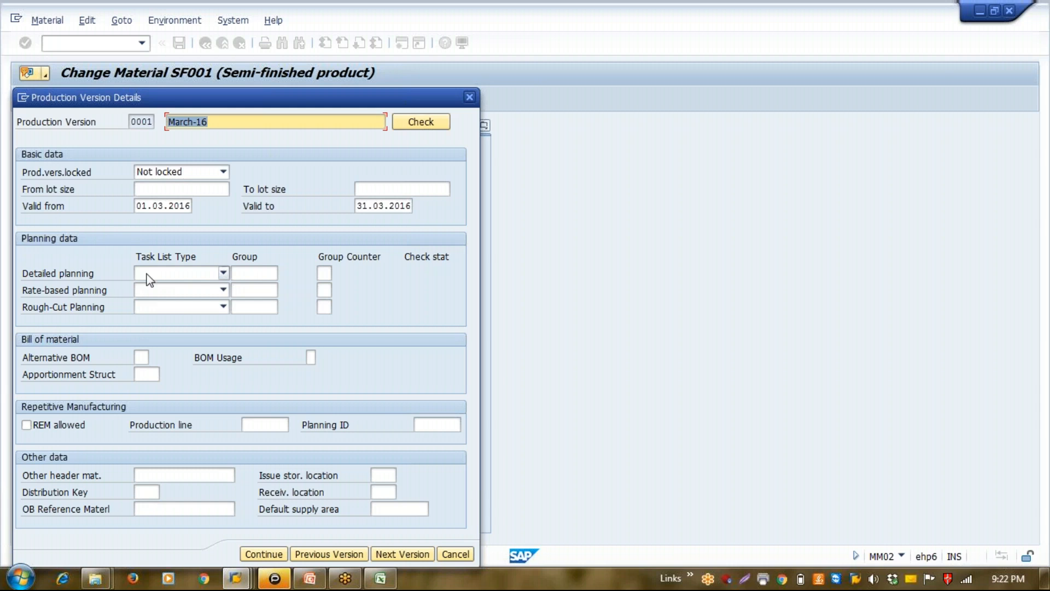
{"action": "left_click", "coordinate": [187, 273]}
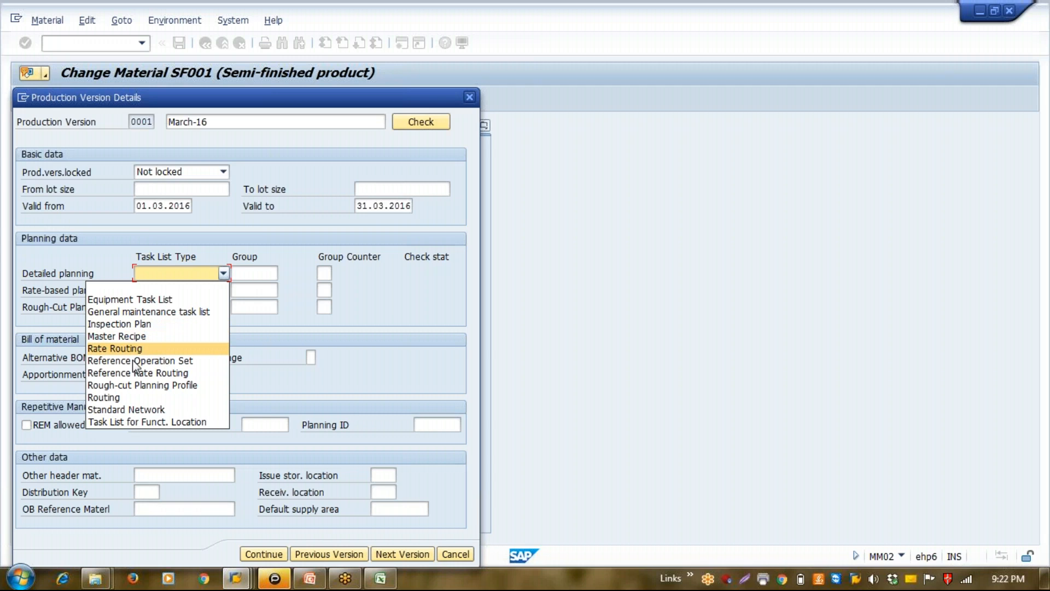
{"action": "left_click", "coordinate": [127, 397]}
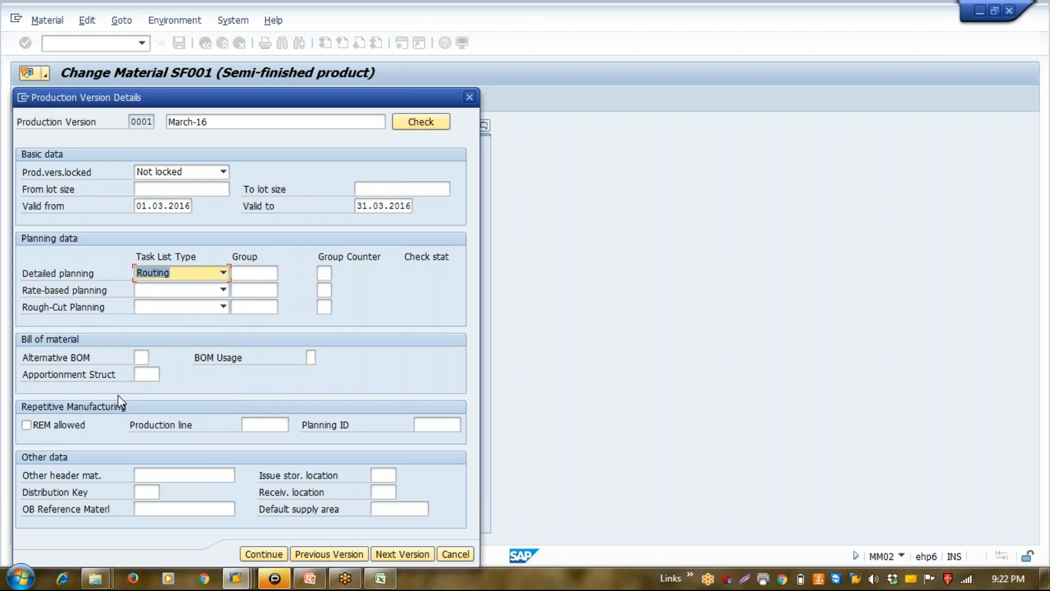
{"action": "left_click", "coordinate": [261, 279]}
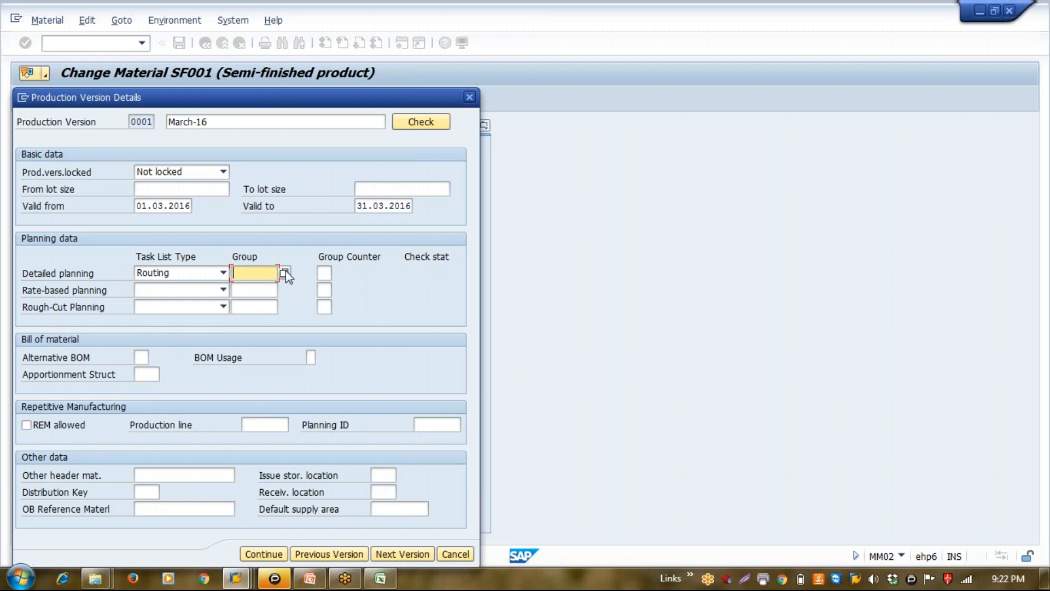
{"action": "key", "text": "F4"}
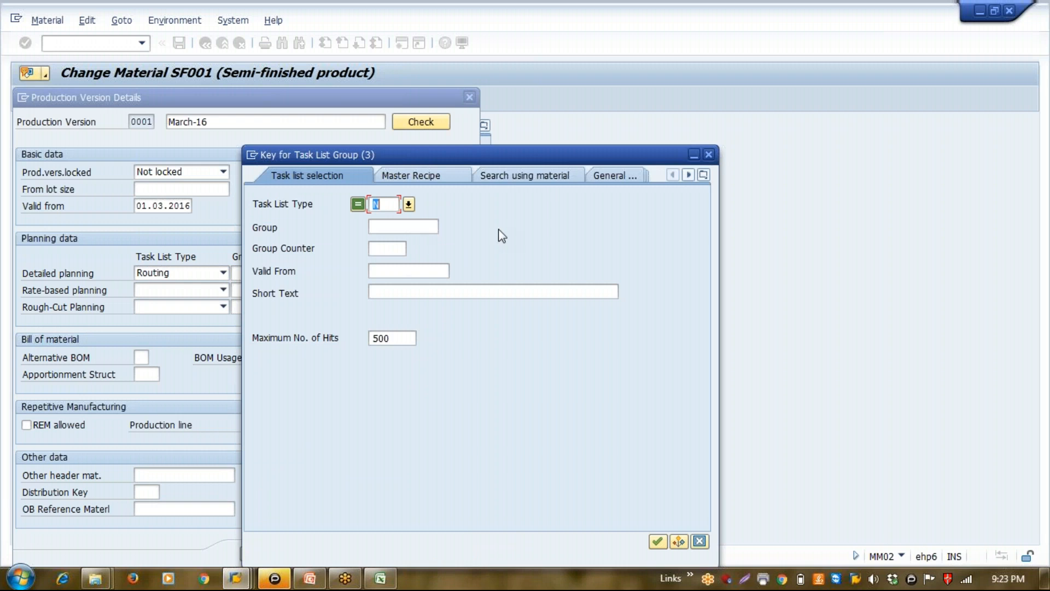
{"action": "left_click", "coordinate": [543, 177]}
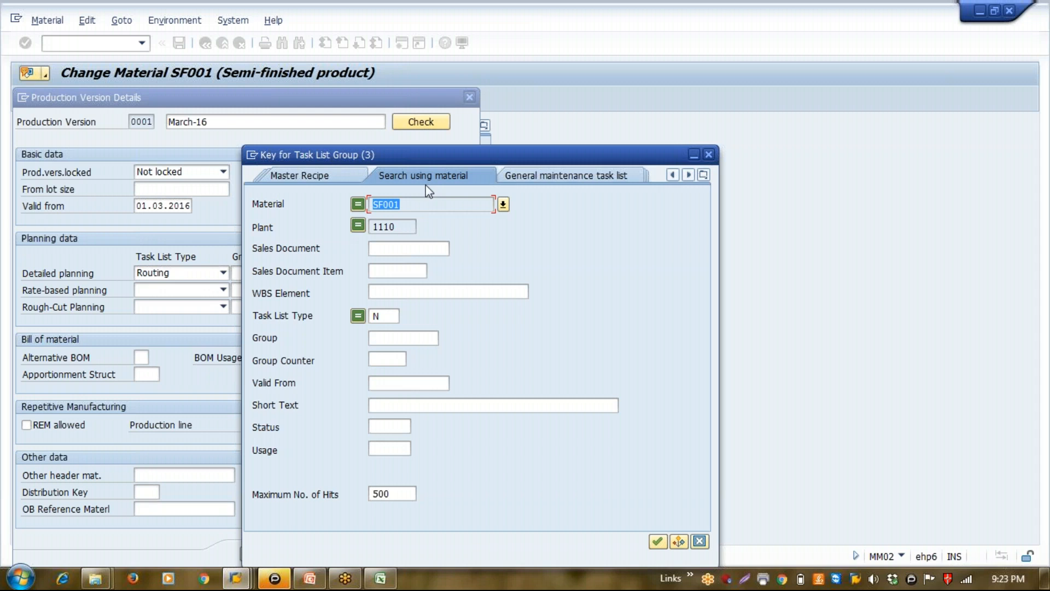
{"action": "key", "text": "Return"}
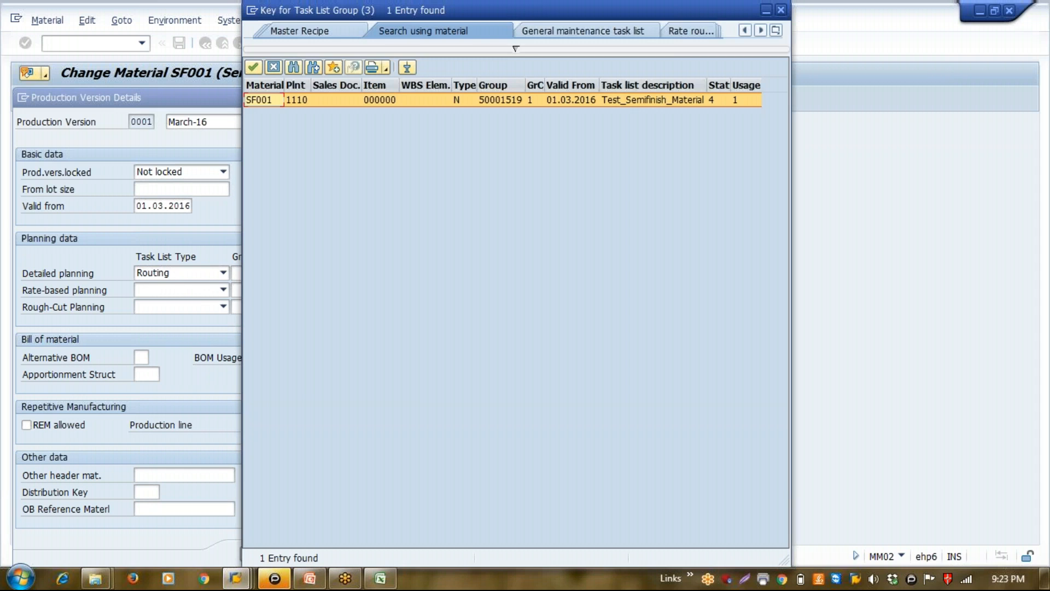
{"action": "key", "text": "Return"}
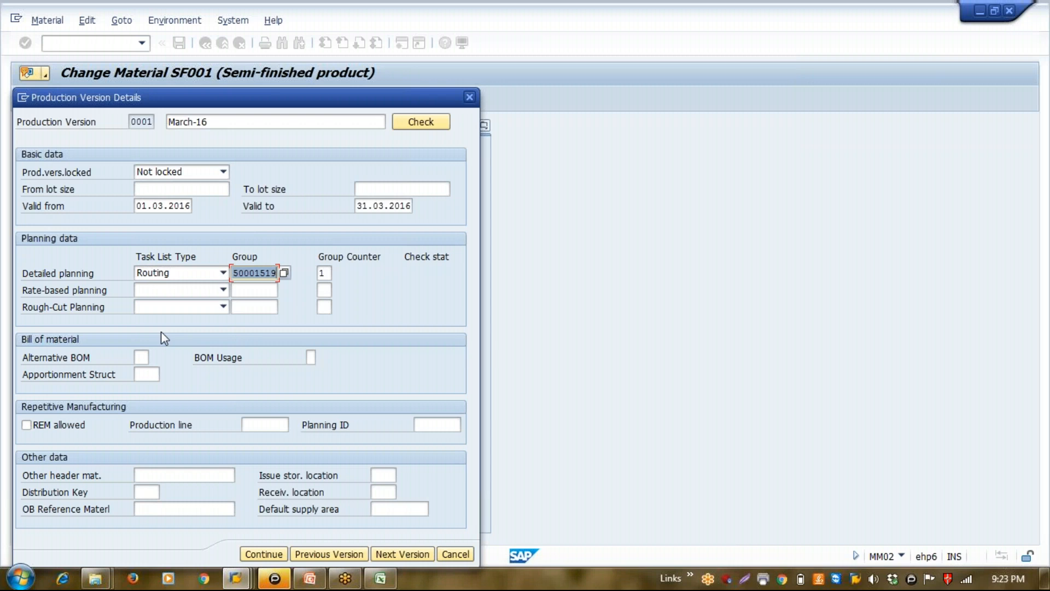
Assign the existing material BOM of SF001 in plant 1110 to the production version, with alternative BOM 1 and usage 1
{"action": "left_click", "coordinate": [143, 361]}
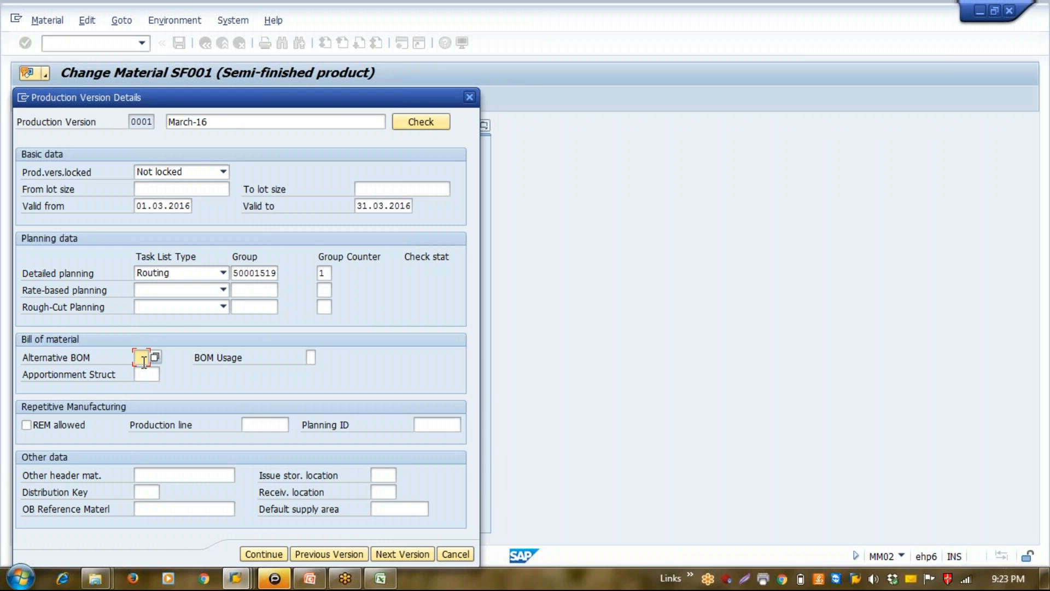
{"action": "left_click", "coordinate": [157, 360]}
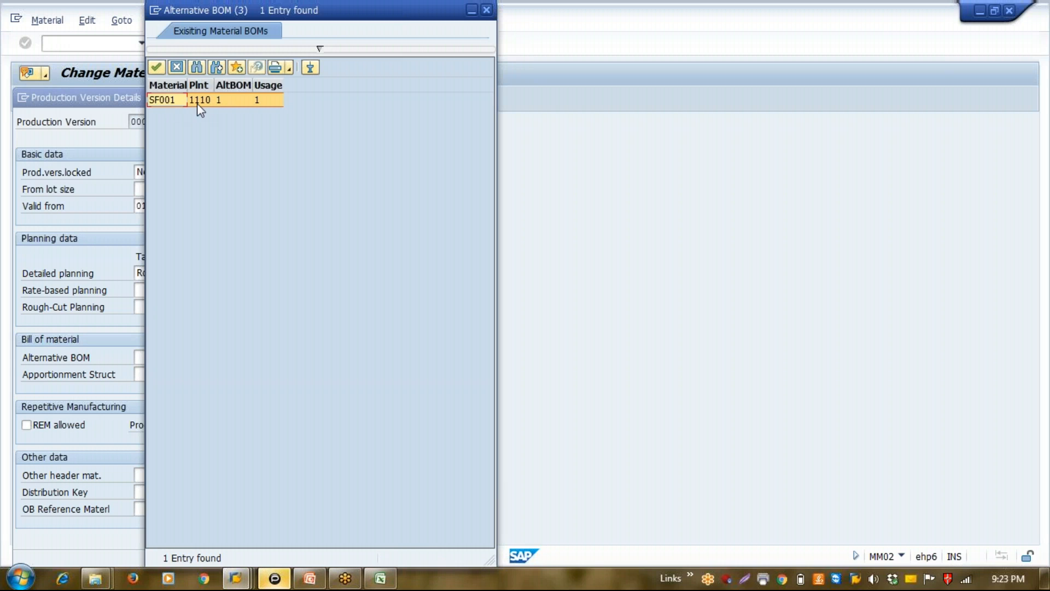
{"action": "left_click", "coordinate": [223, 102]}
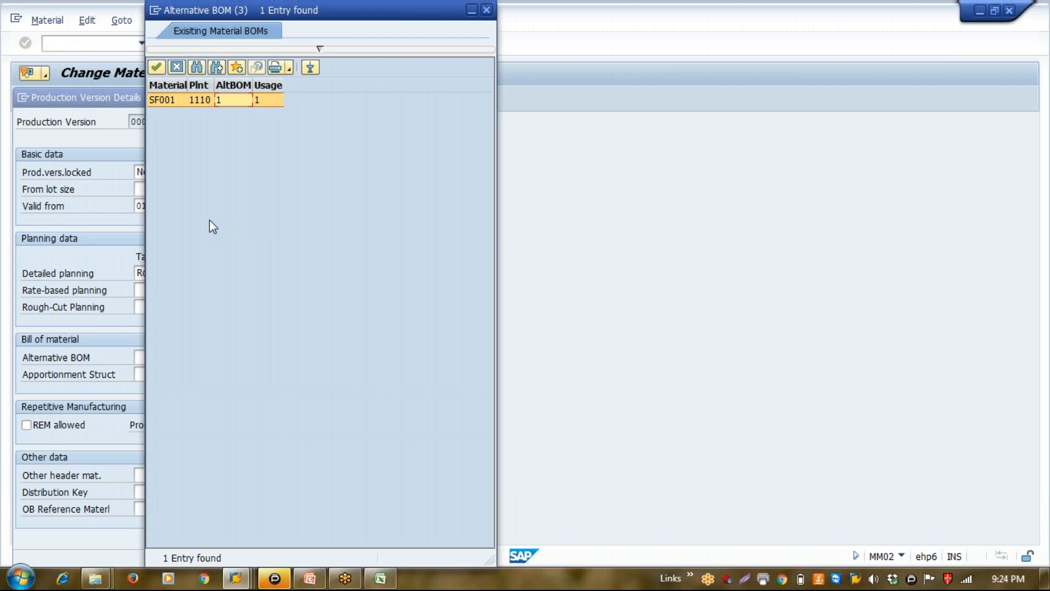
{"action": "left_click", "coordinate": [177, 101]}
{"action": "left_click", "coordinate": [157, 67]}
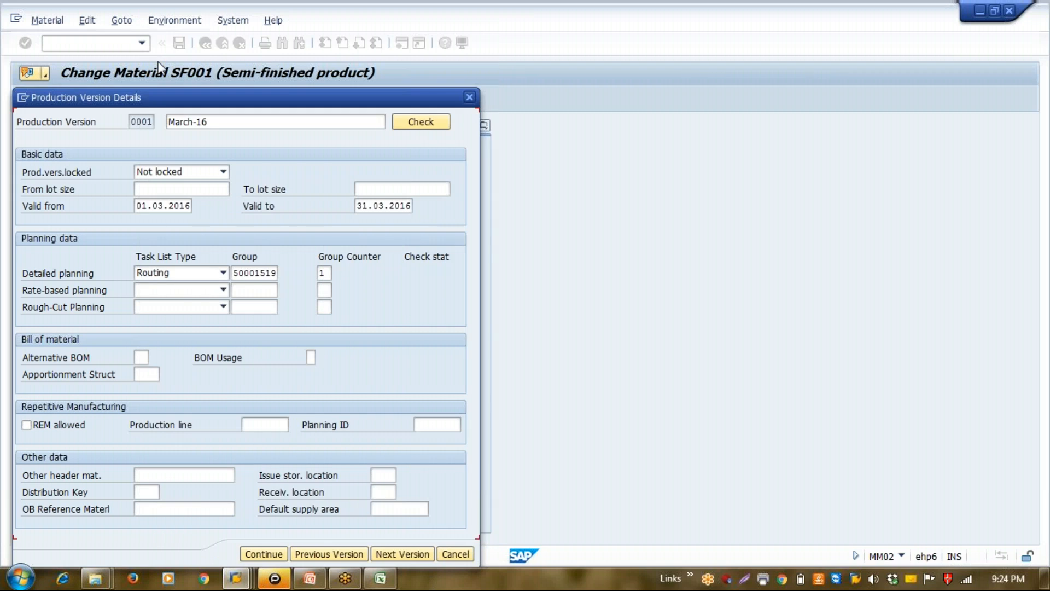
Set the lot size range of production version 0001 from 1 to 9999
{"action": "left_click", "coordinate": [189, 189]}
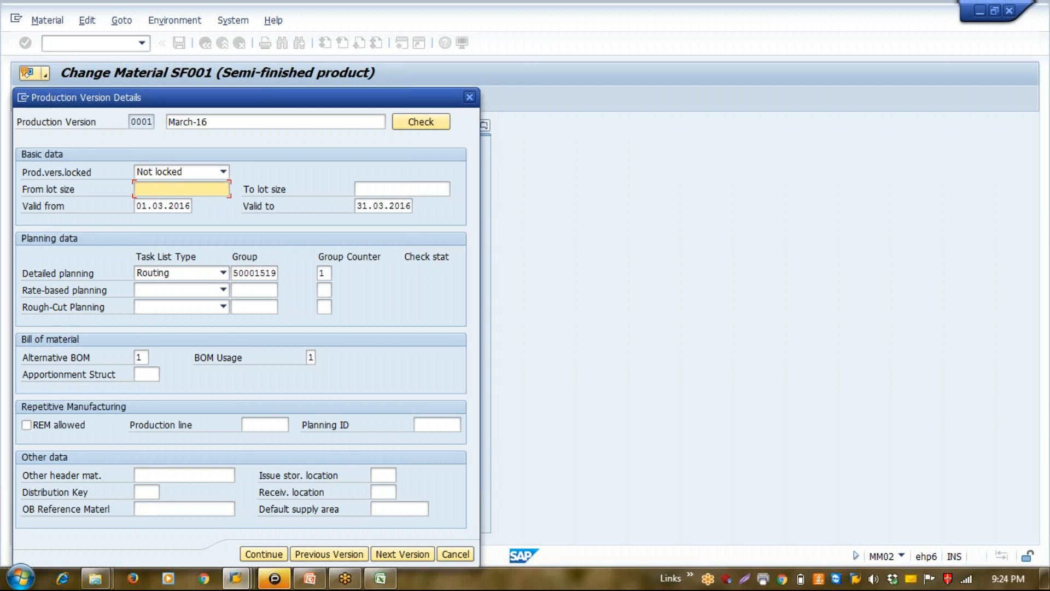
{"action": "type", "text": "1"}
{"action": "key", "text": "Tab"}
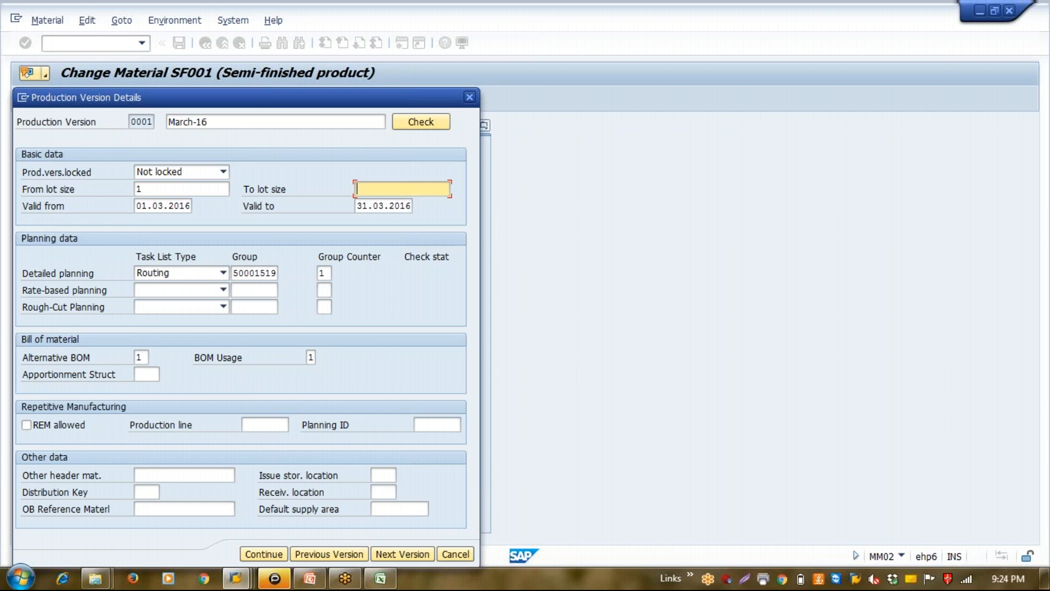
{"action": "type", "text": "9999"}
{"action": "key", "text": "Tab"}
{"action": "left_click", "coordinate": [384, 207]}
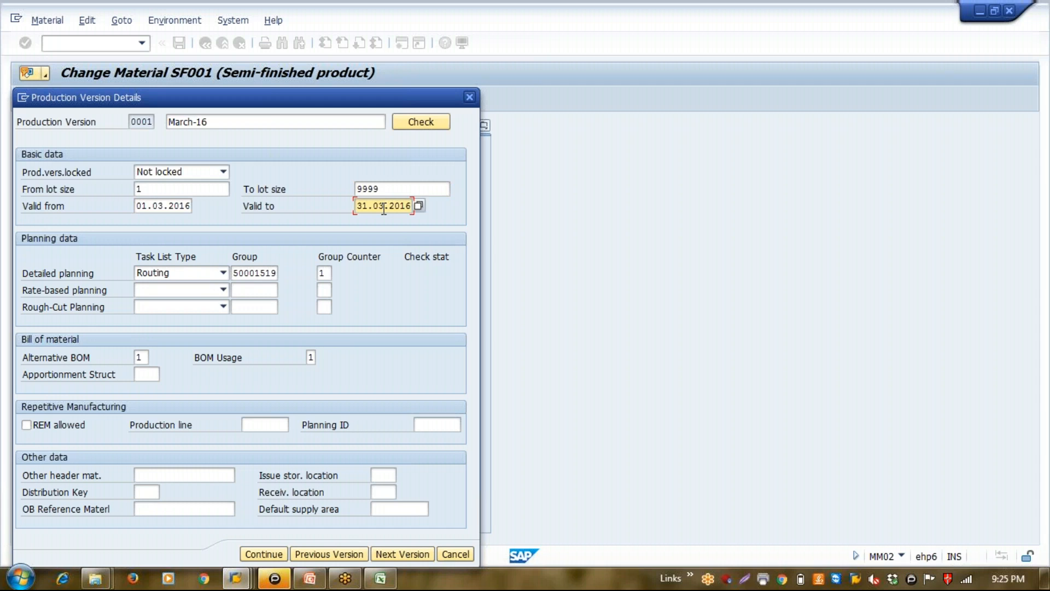
{"action": "left_click", "coordinate": [190, 186]}
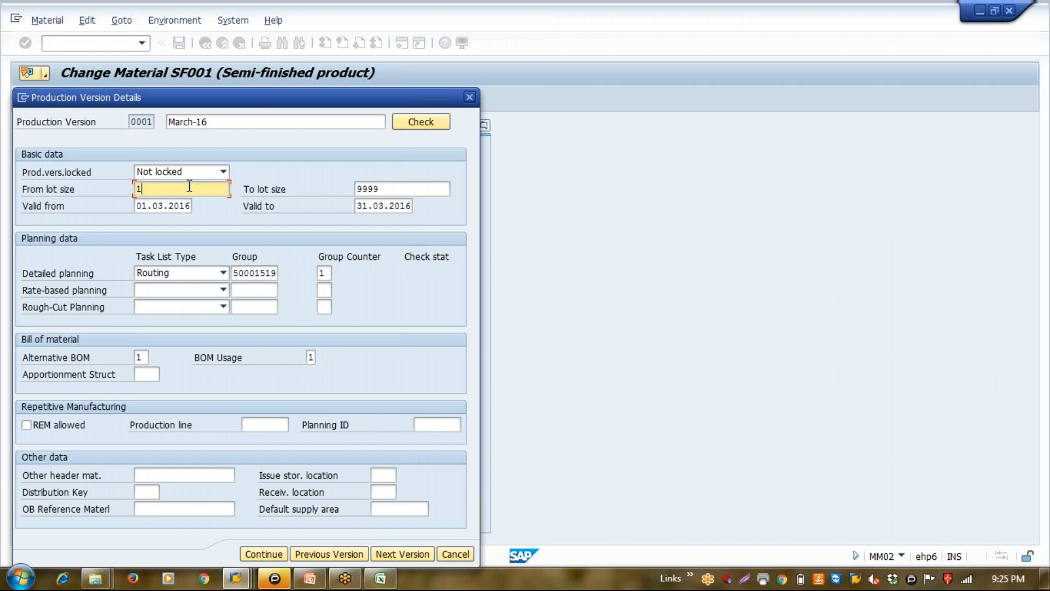
{"action": "left_click", "coordinate": [386, 196]}
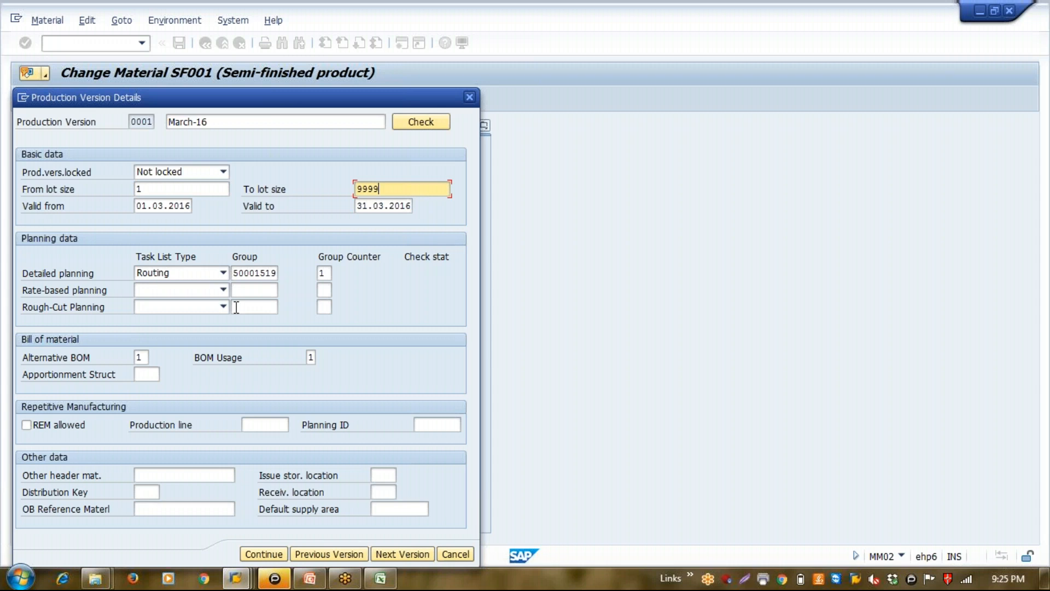
{"action": "left_click", "coordinate": [264, 273]}
{"action": "left_click", "coordinate": [310, 357]}
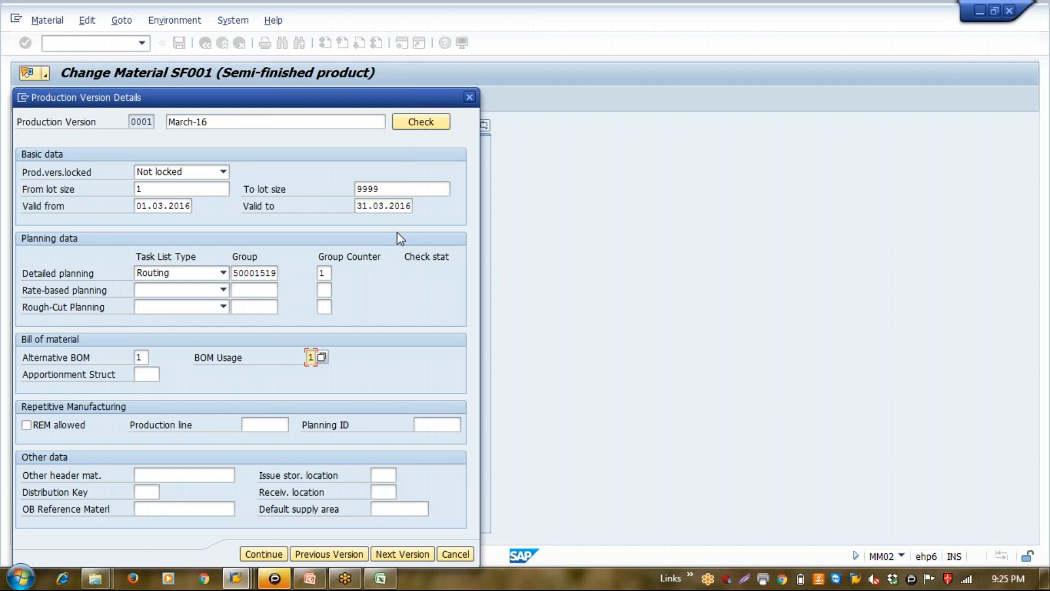
Check the routing and BOM assignments of production version 0001 and close the check log
{"action": "left_click", "coordinate": [421, 121]}
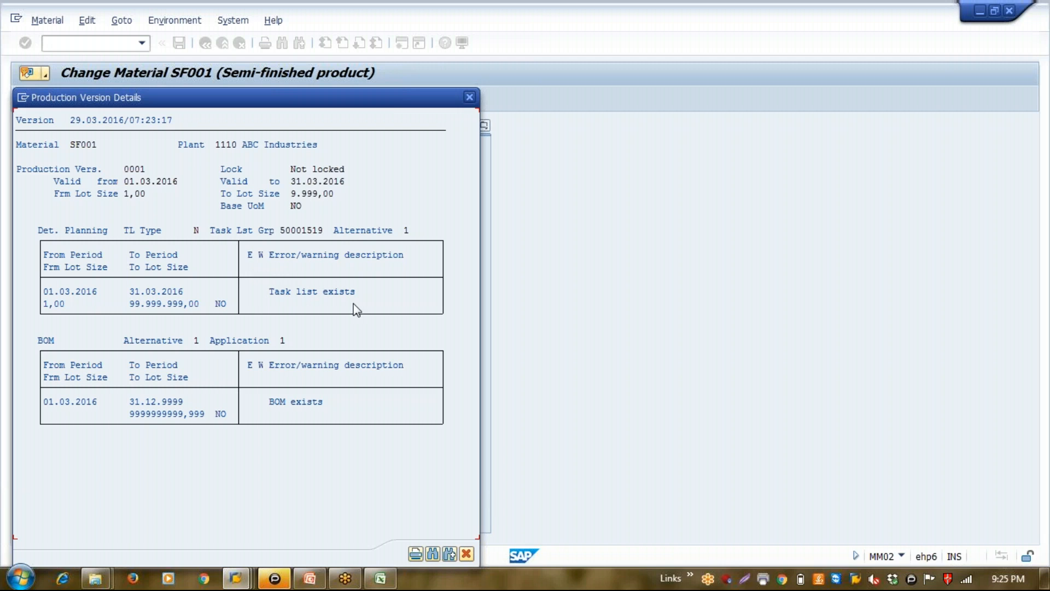
{"action": "left_click", "coordinate": [450, 554]}
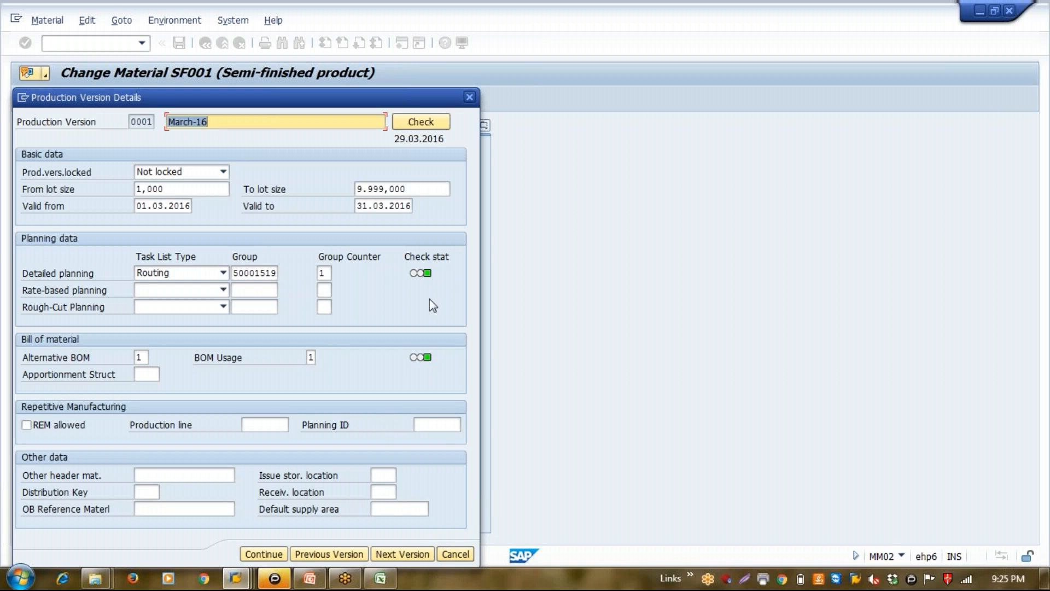
{"action": "mouse_move", "coordinate": [423, 280]}
Accept the production version details and overview, and save material SF001
{"action": "left_click", "coordinate": [263, 555]}
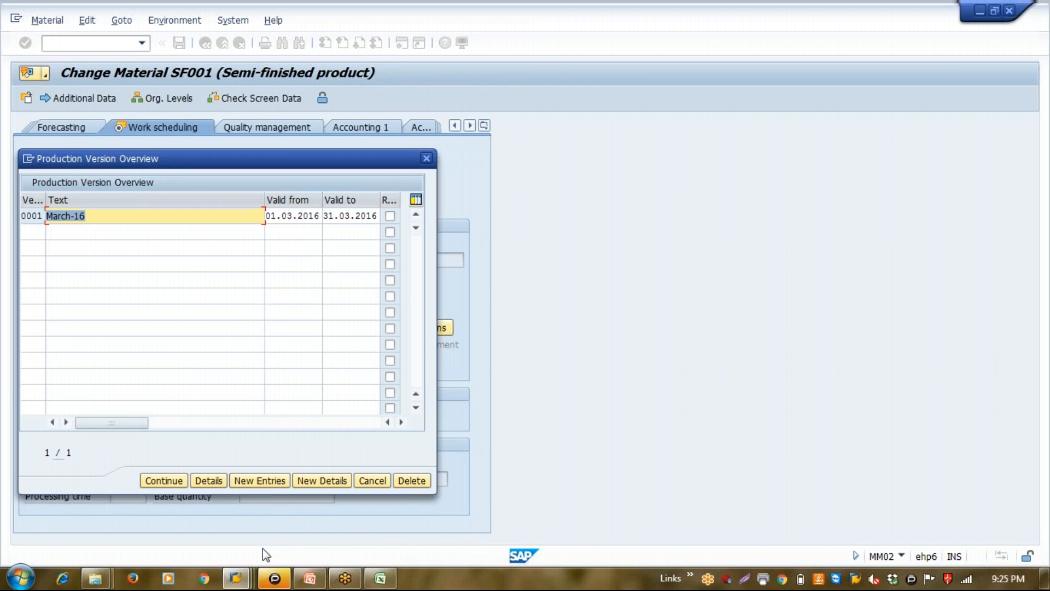
{"action": "left_click", "coordinate": [176, 480]}
{"action": "left_click", "coordinate": [184, 36]}
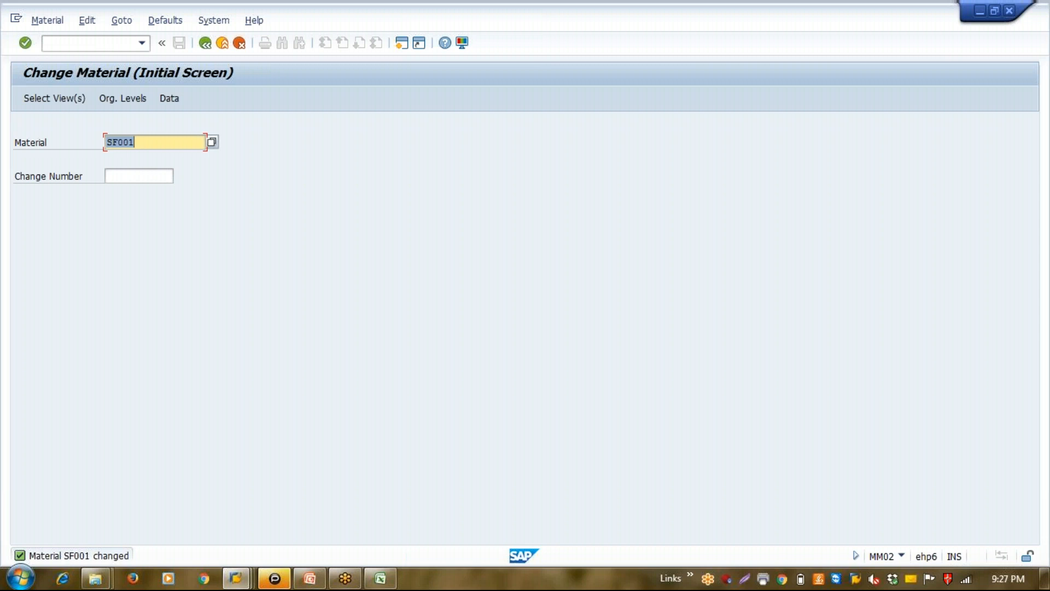
Leave the Change Material transaction and start transaction BP
{"action": "left_click", "coordinate": [207, 43]}
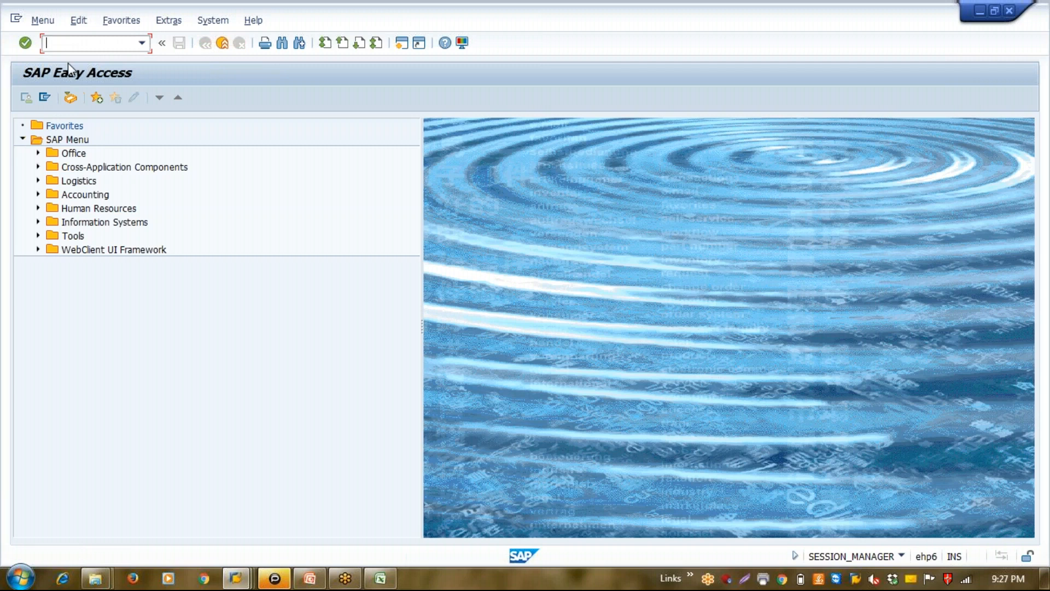
{"action": "type", "text": "BP"}
{"action": "key", "text": "Return"}
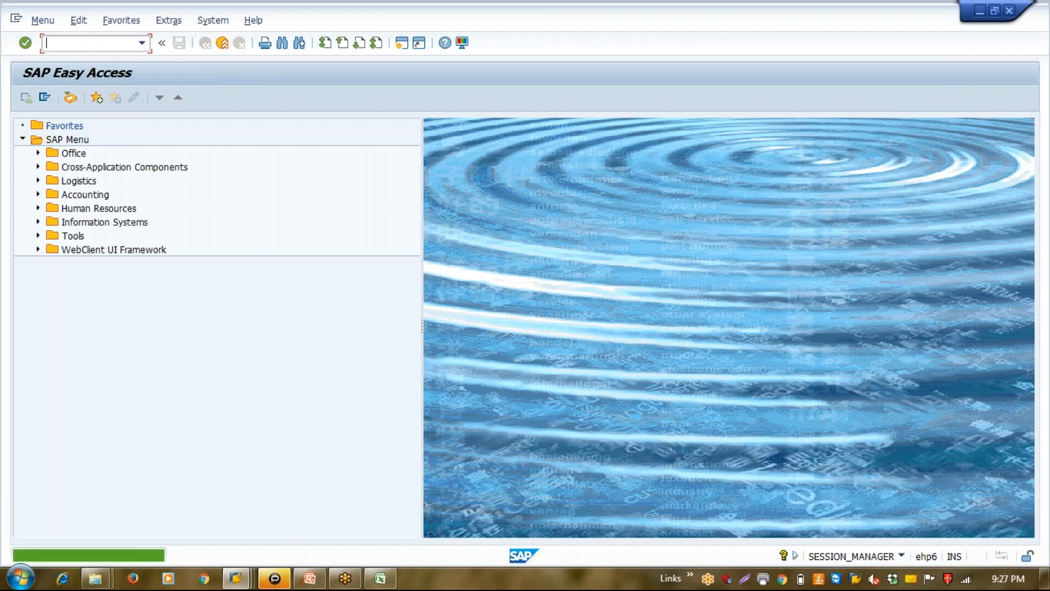